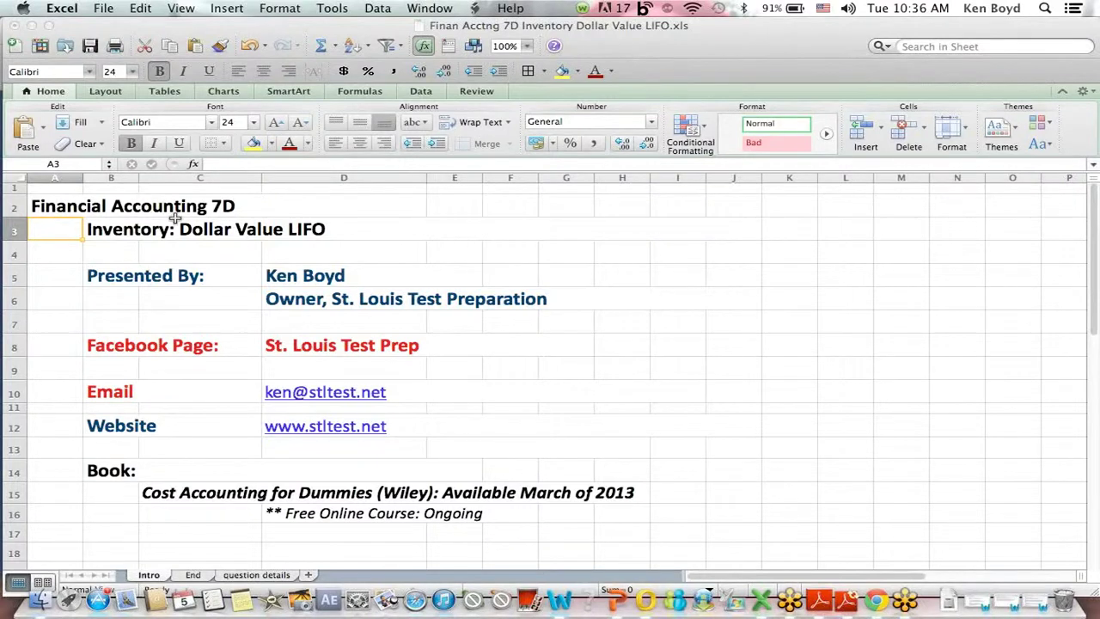
- Highlight the Dollar Value LIFO title, presenter details and Facebook Page entry on the Intro sheet
drag(115, 232, 467, 244)
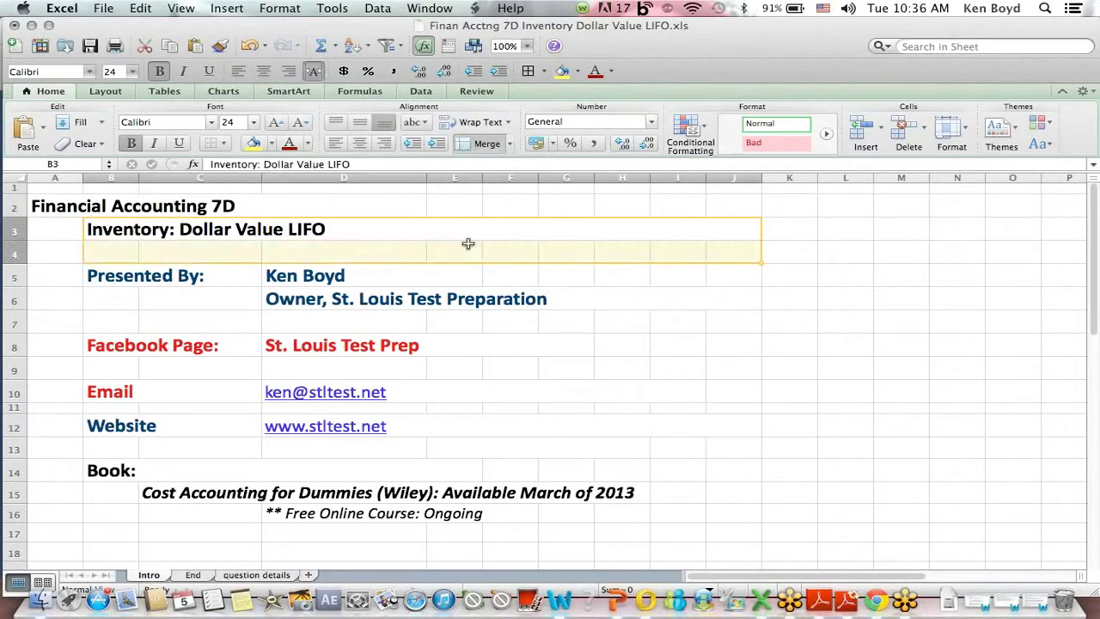
click(581, 362)
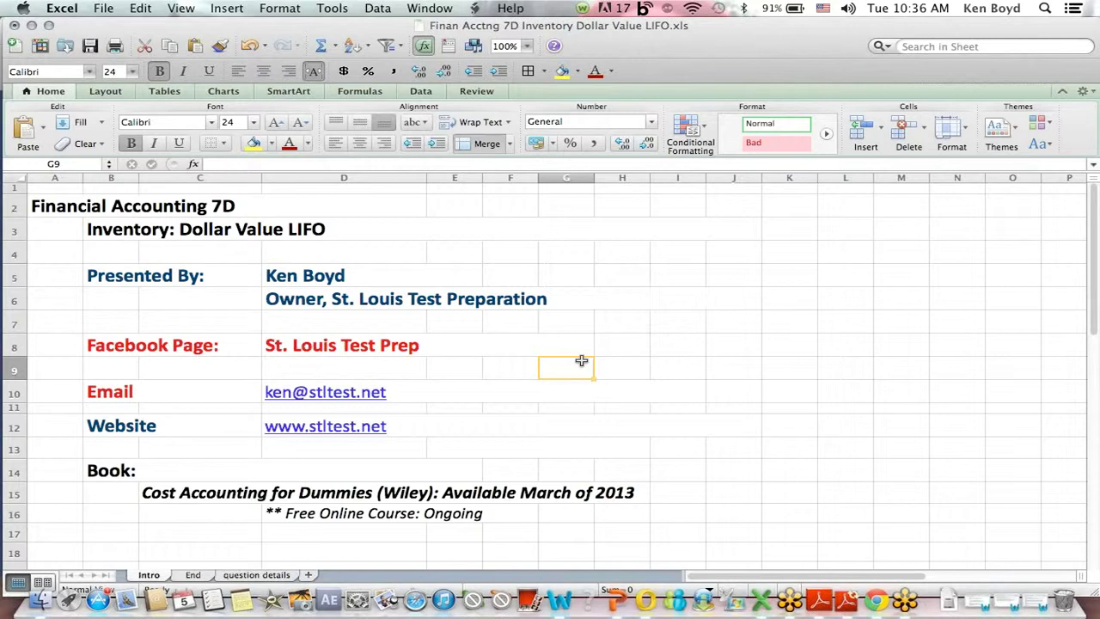
drag(273, 277, 535, 294)
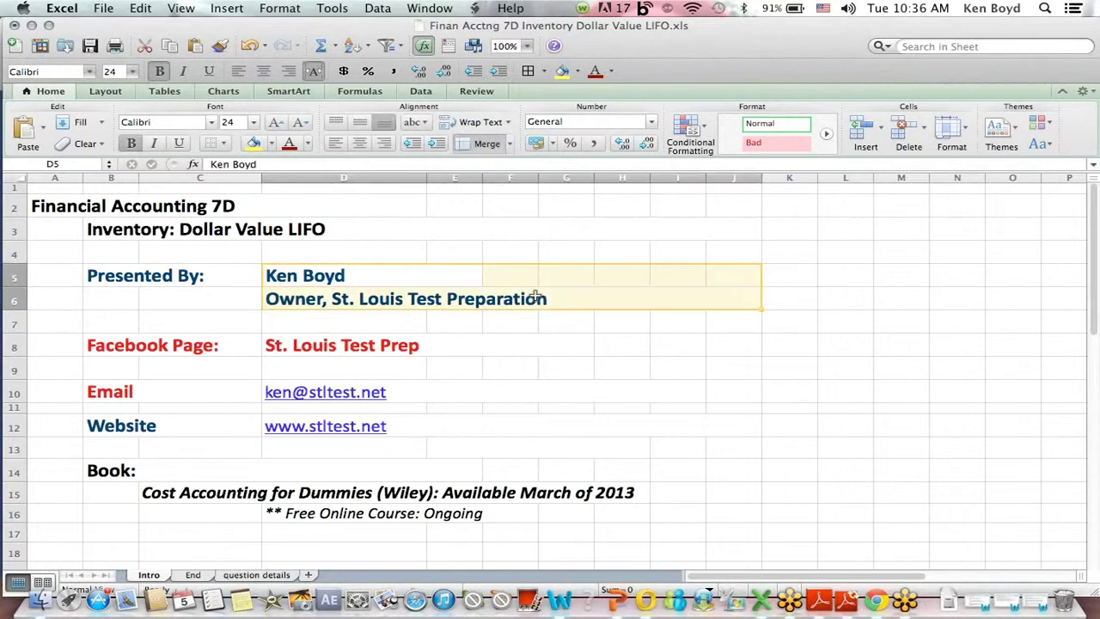
drag(112, 355, 524, 330)
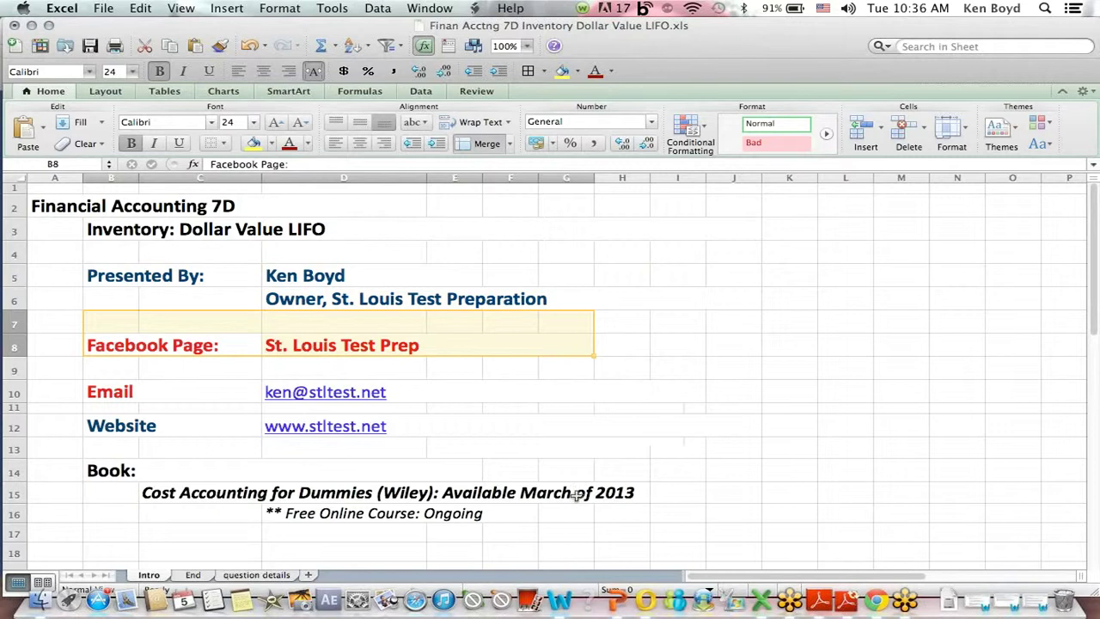
- Highlight the book title line, then switch to the 'question details' sheet
click(163, 491)
drag(164, 491, 672, 491)
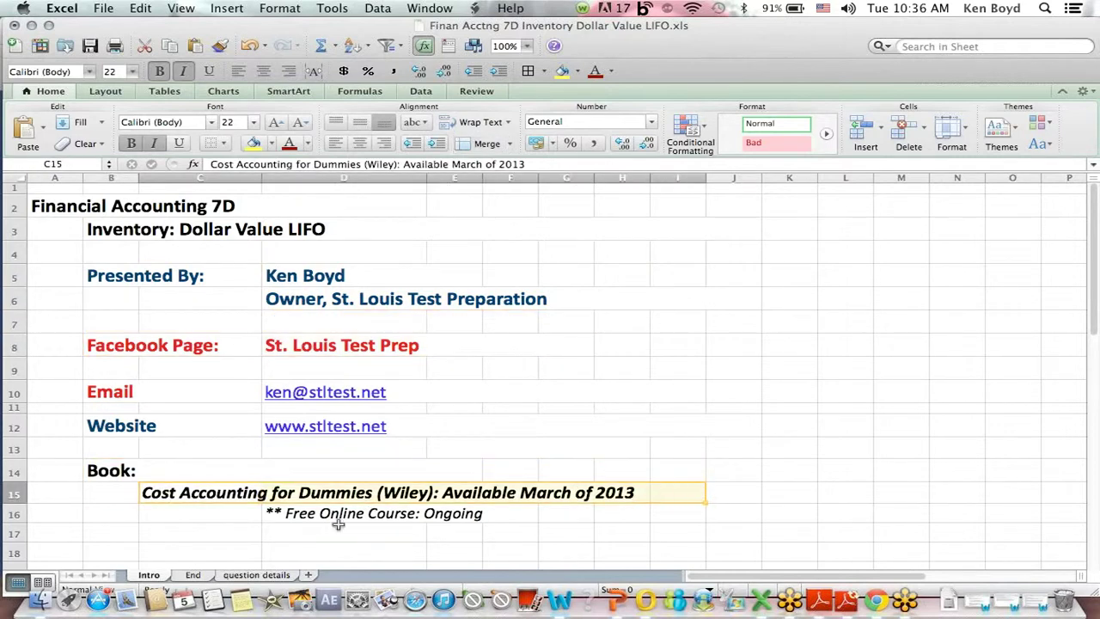
click(257, 577)
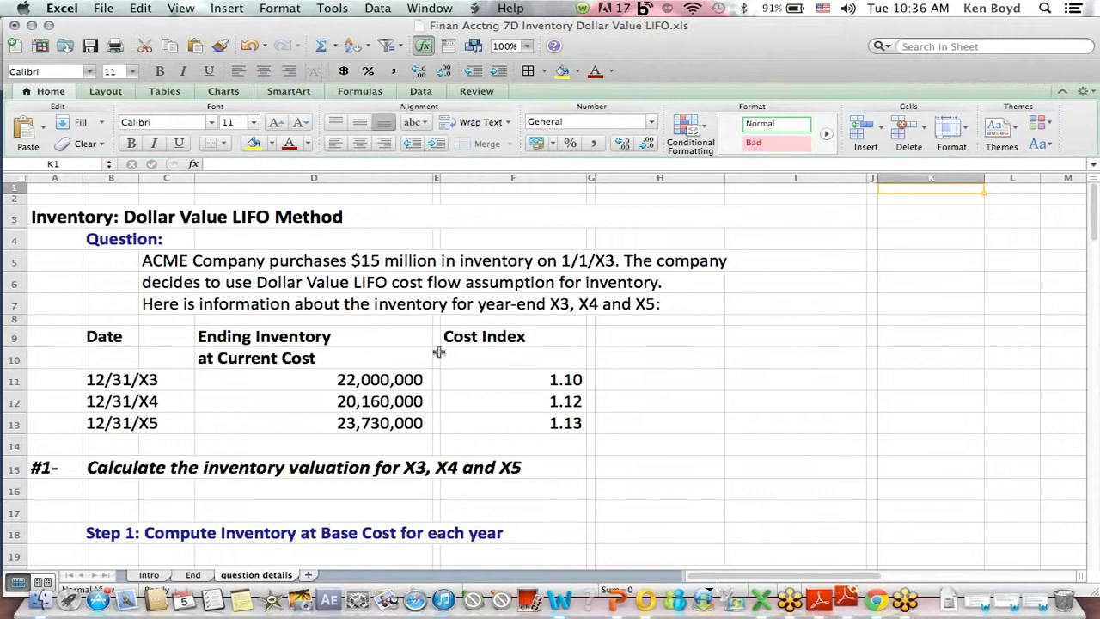
drag(41, 225, 487, 234)
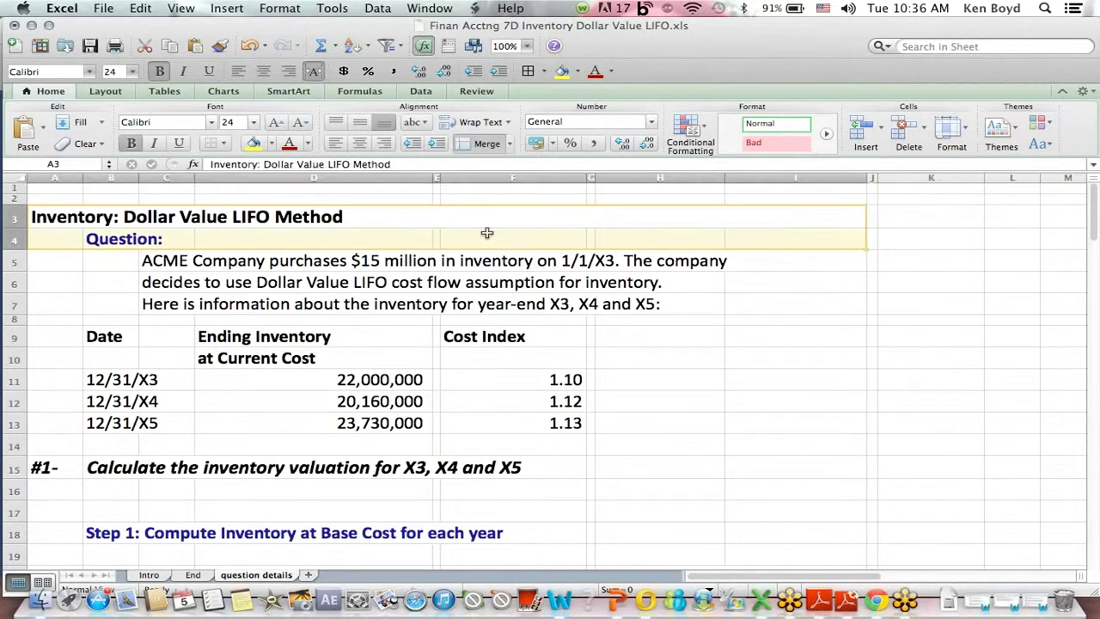
click(746, 360)
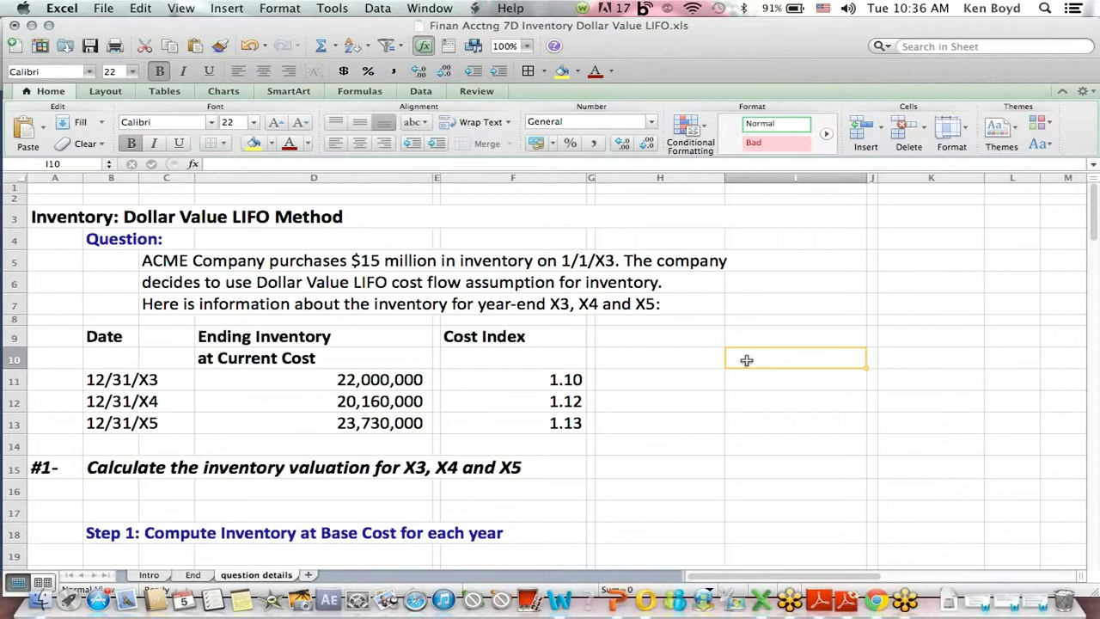
drag(107, 239, 705, 304)
click(544, 320)
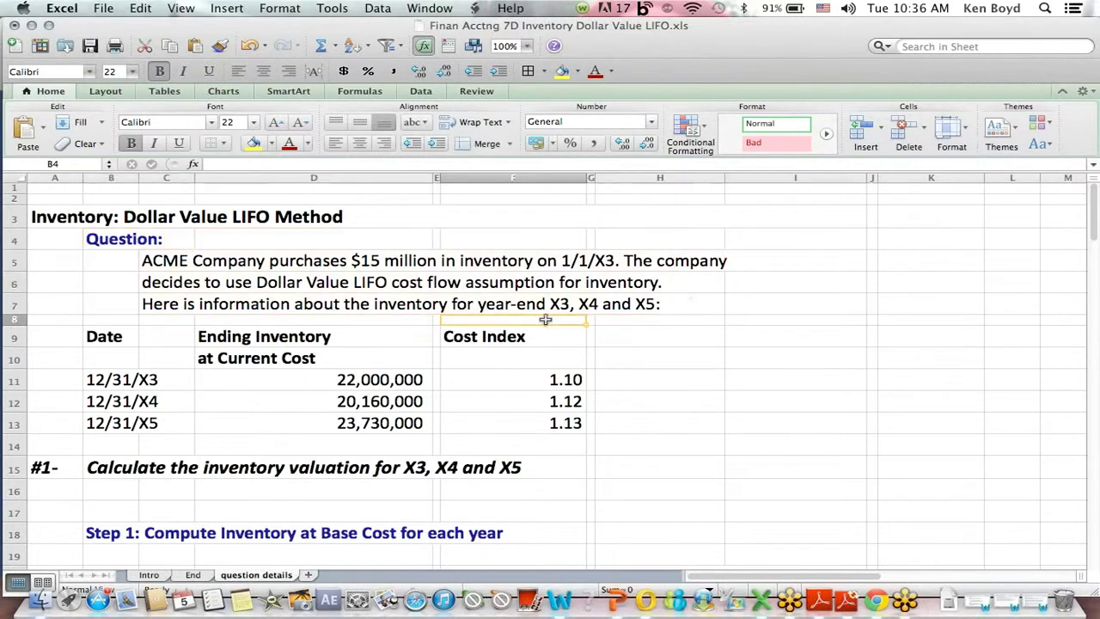
click(288, 262)
click(472, 260)
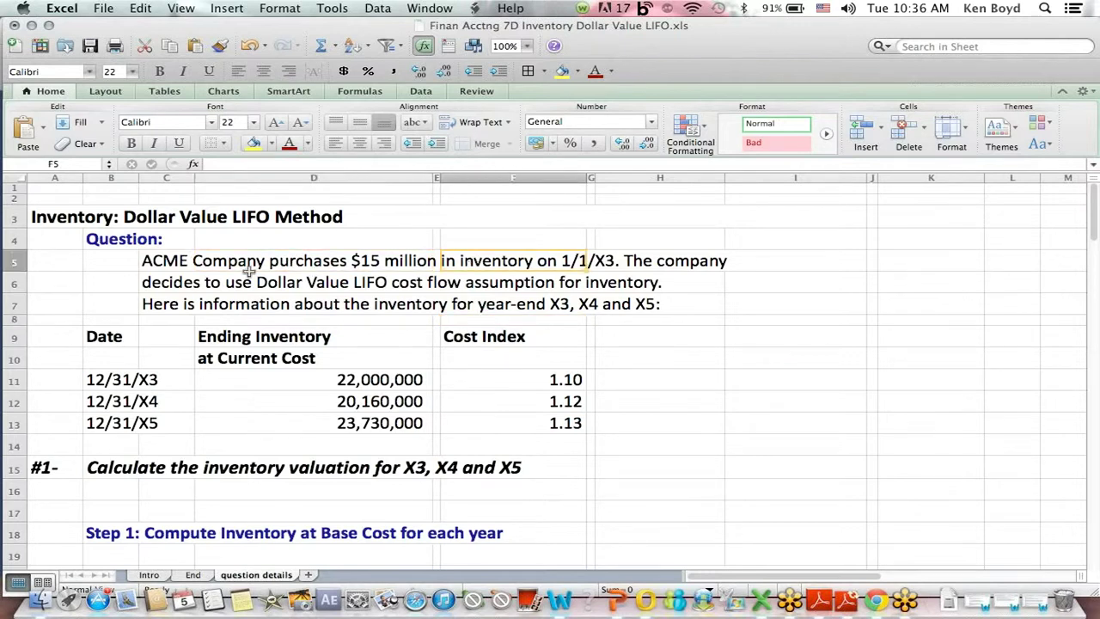
drag(212, 282, 650, 286)
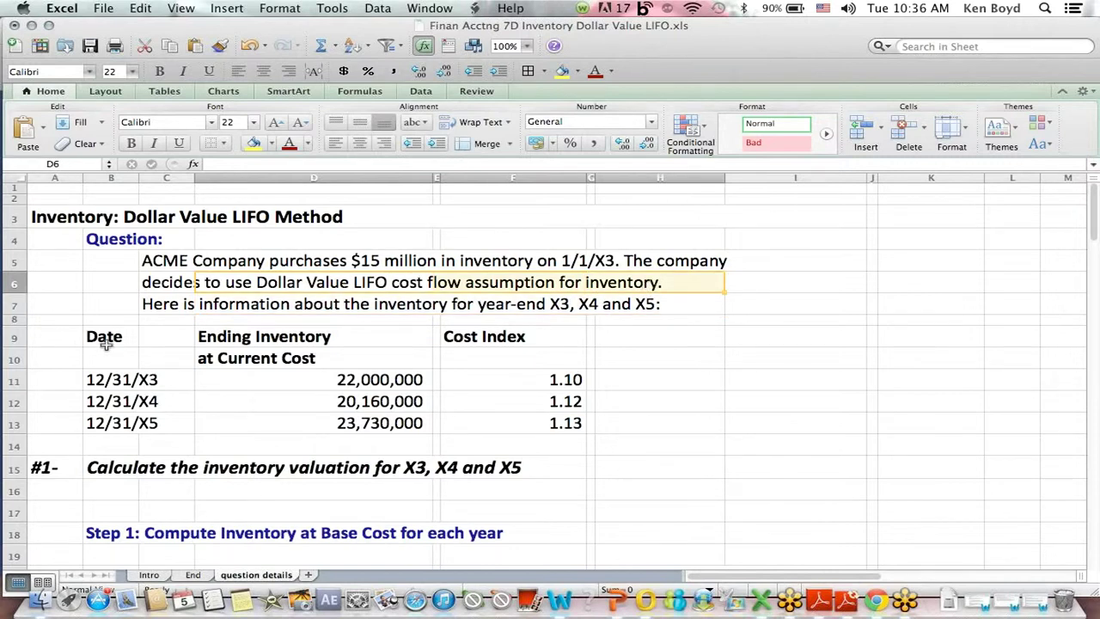
drag(103, 341, 673, 427)
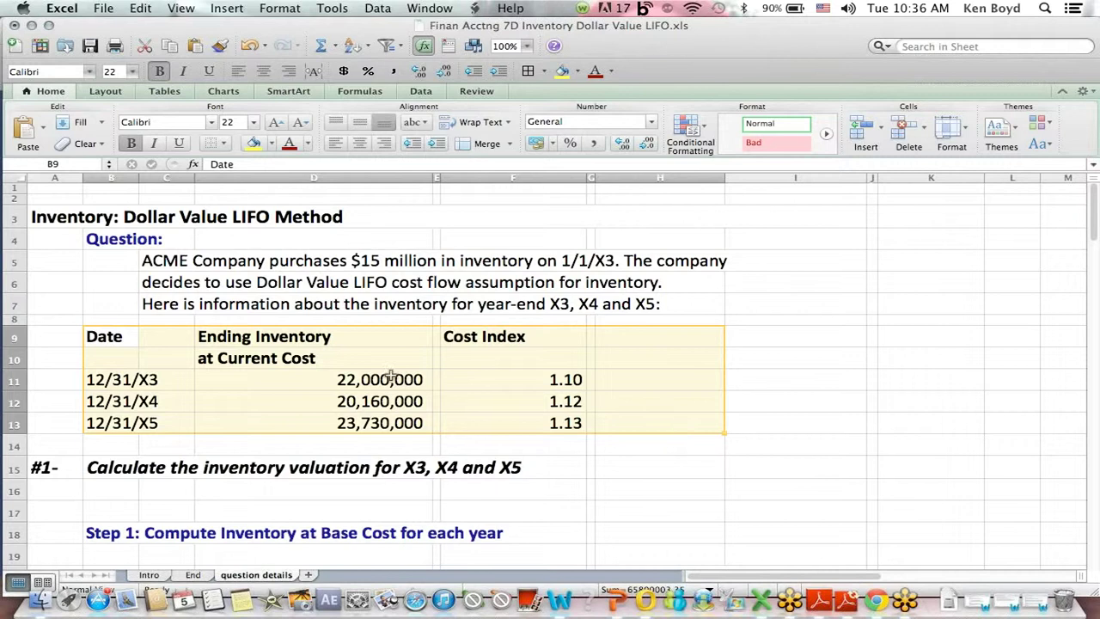
click(142, 333)
drag(134, 330, 161, 425)
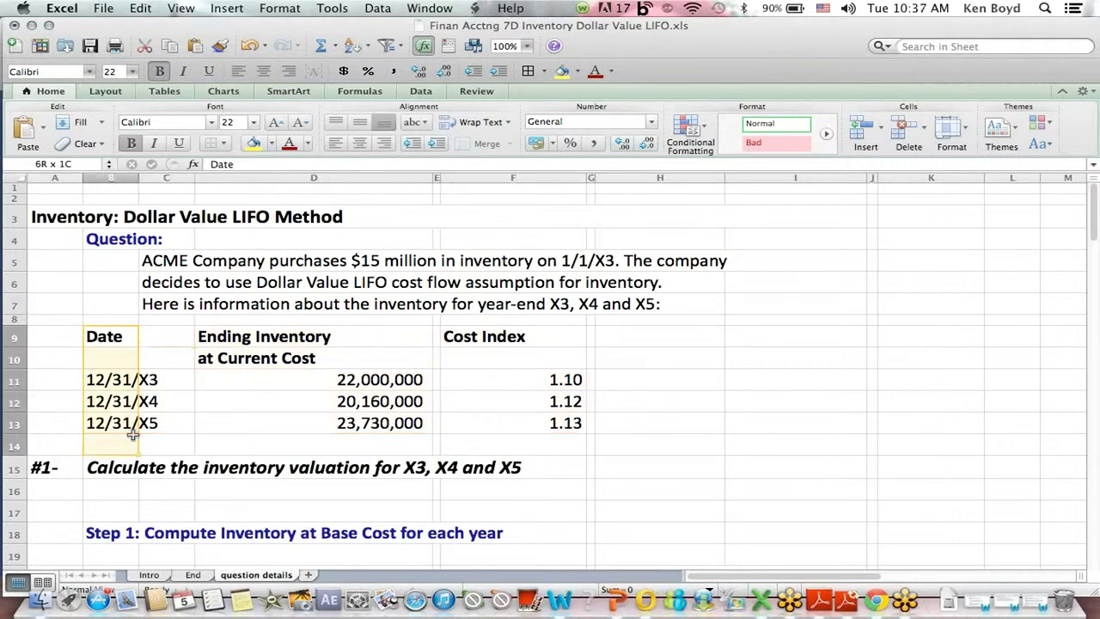
click(405, 336)
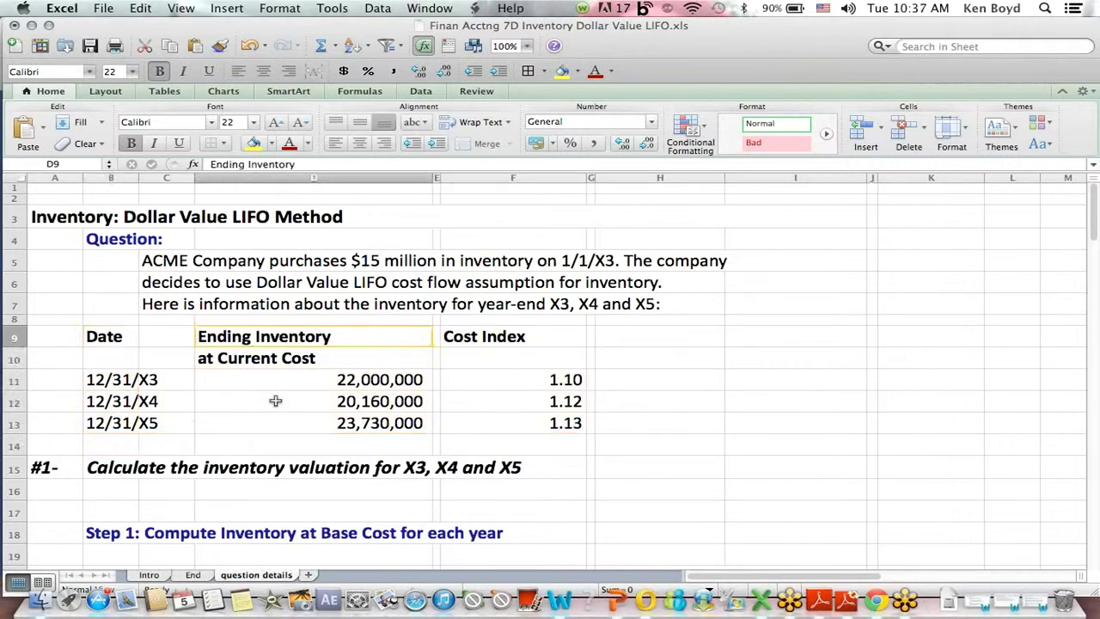
drag(290, 420, 297, 323)
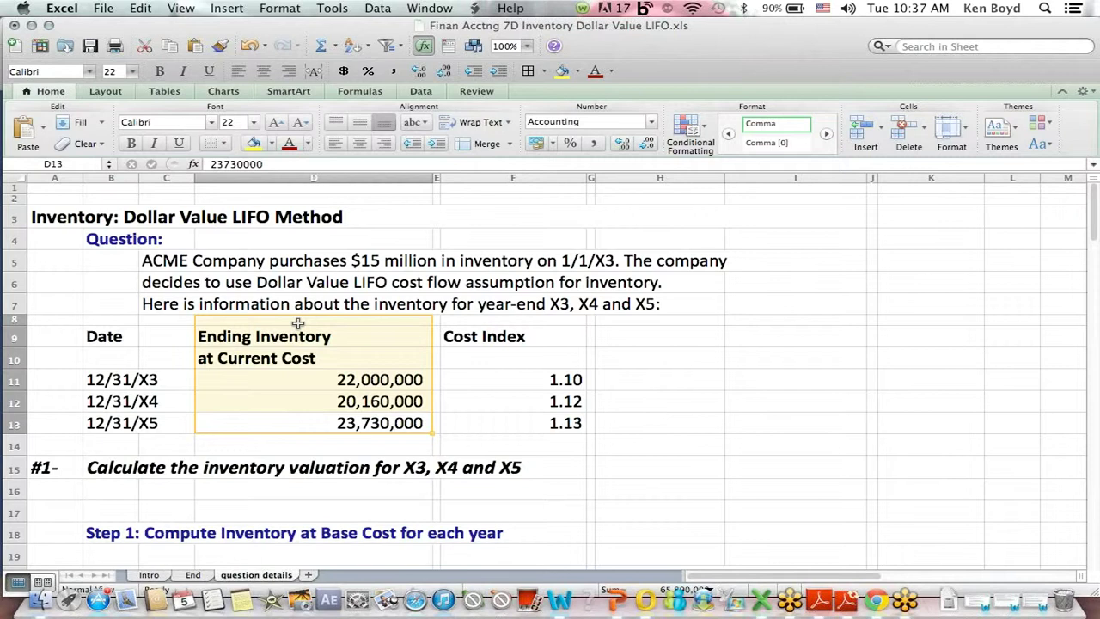
drag(540, 327, 551, 440)
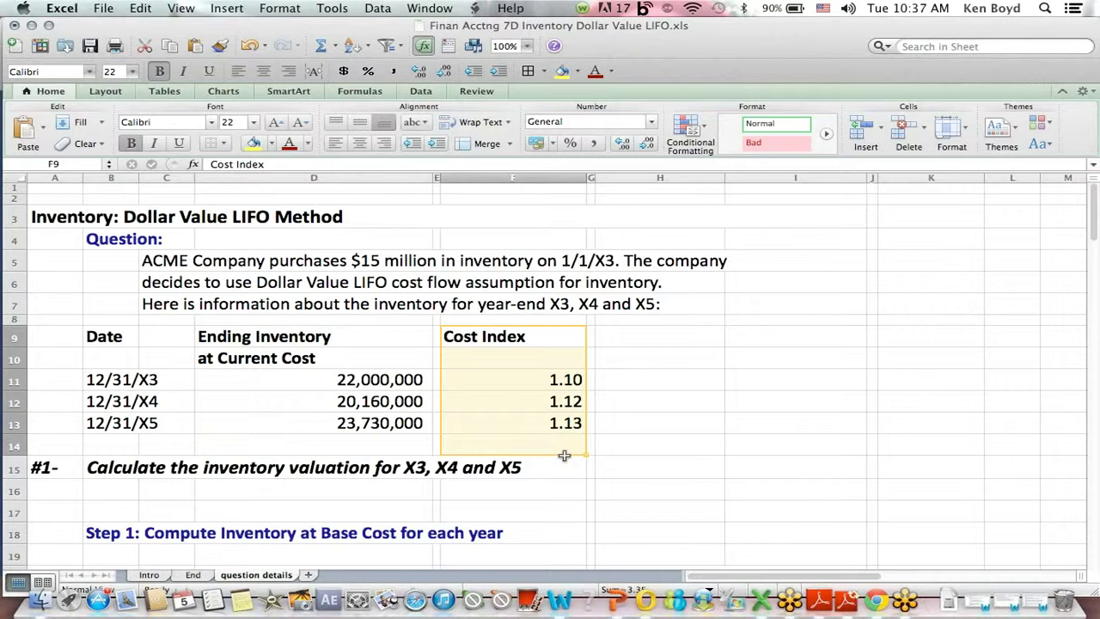
click(600, 480)
- Scroll down to the X3–X5 inventory valuation task and highlight the year-end dates
key(Down)
key(Down)
key(Down)
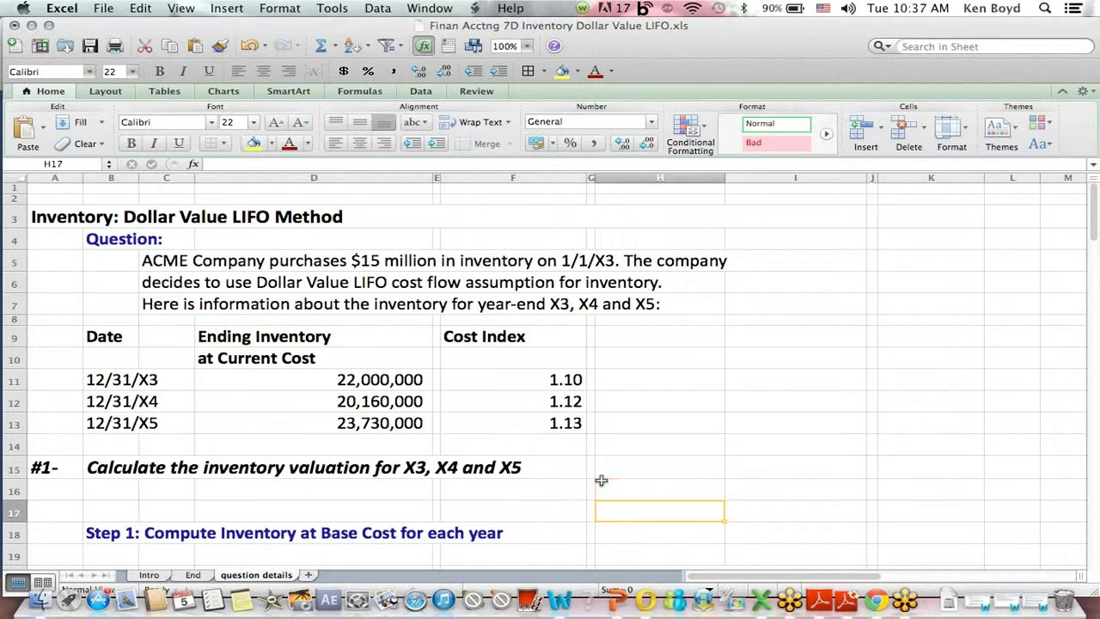
key(Down)
key(Down)
key(Down)
key(Down)
key(Down)
key(Down)
key(Down)
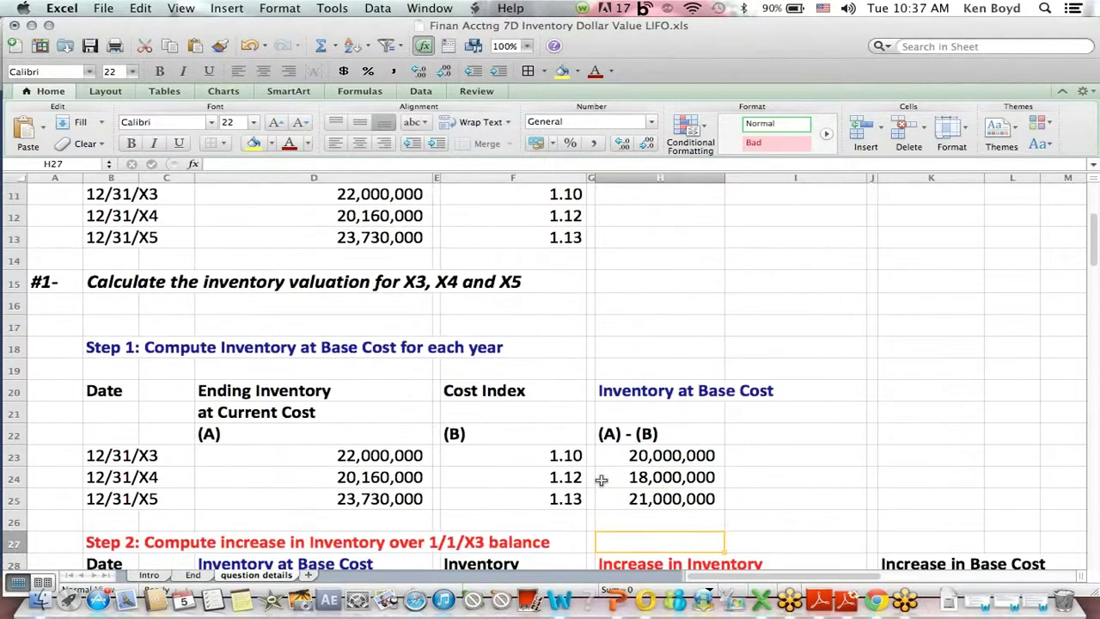
click(100, 281)
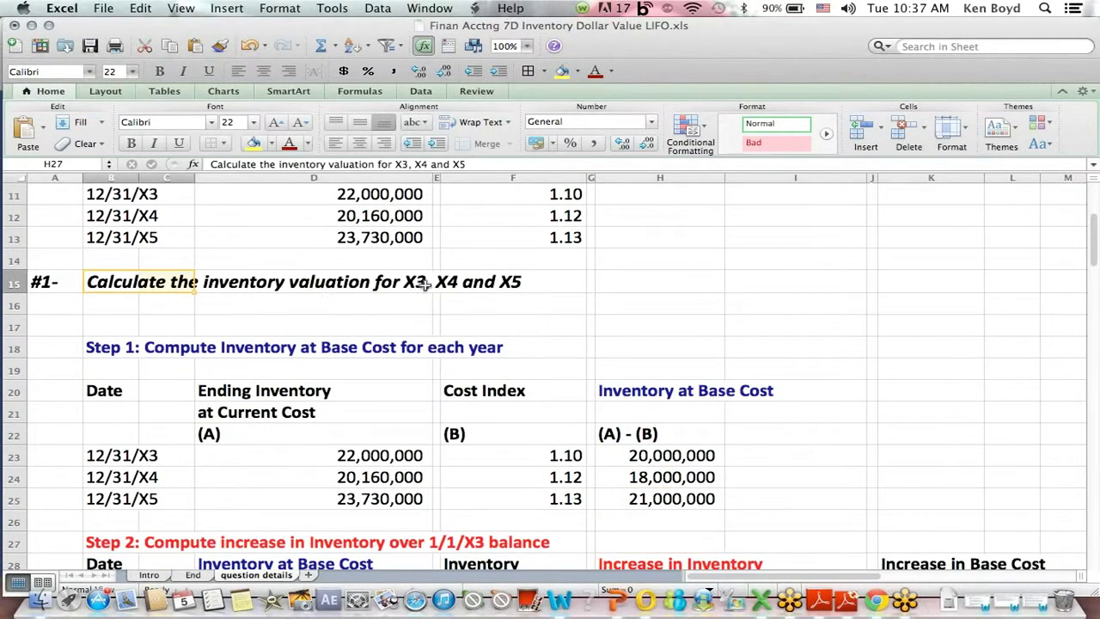
drag(137, 194, 177, 238)
click(672, 343)
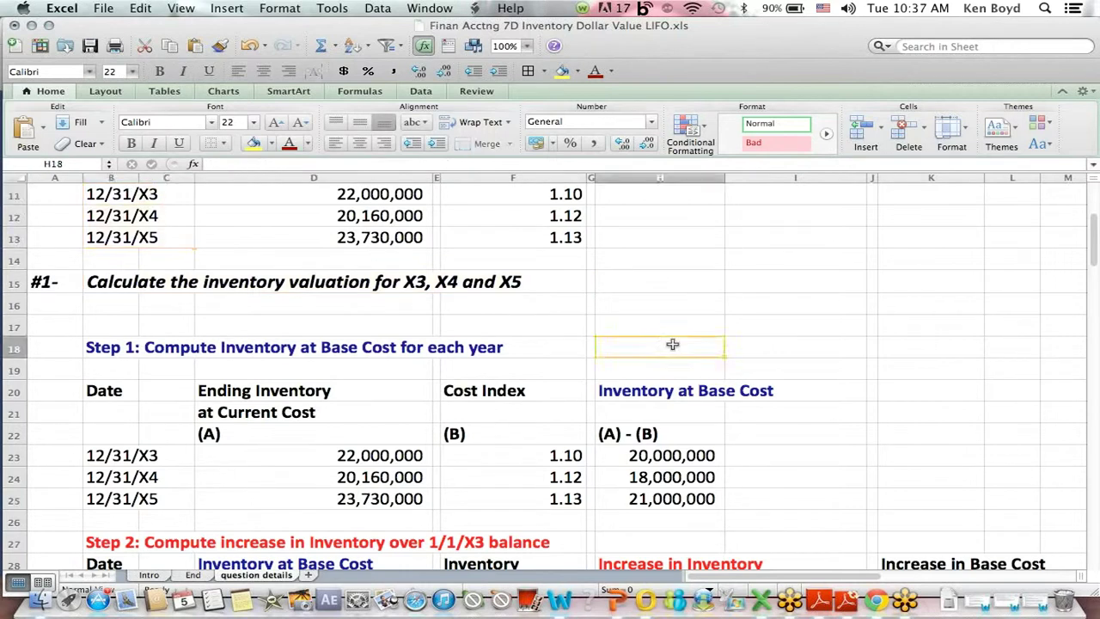
key(Down)
key(Down)
key(Down)
key(Down)
key(Down)
key(Down)
key(Down)
key(Down)
key(Down)
key(Down)
key(Down)
key(Down)
key(Down)
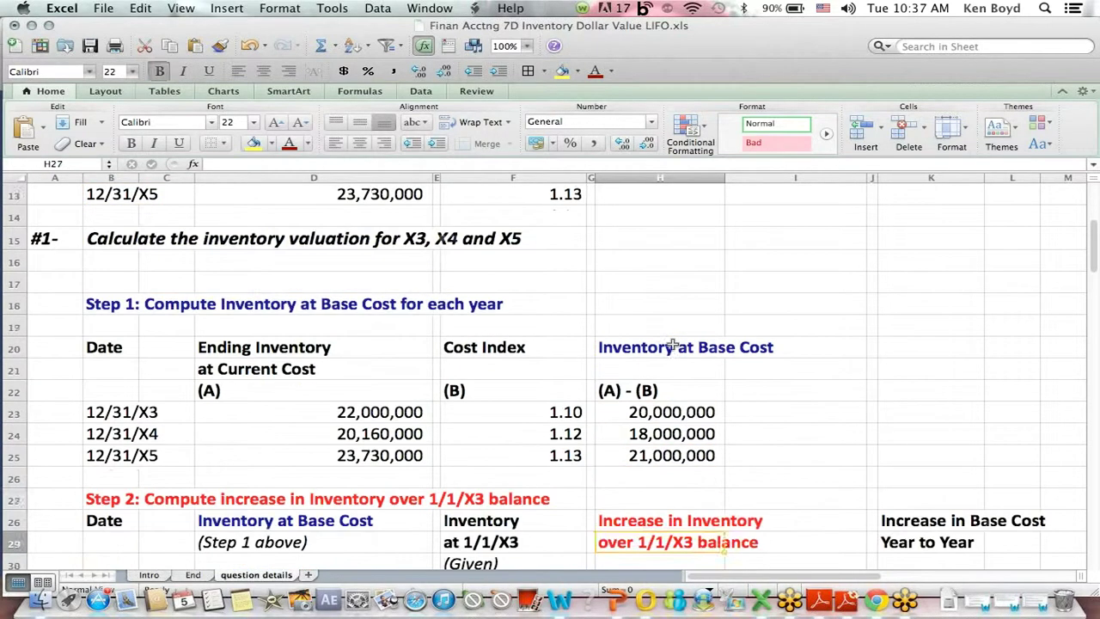
- Review Step 1 base-cost inventory and cost index columns, showing H23's formula =D23/F23
drag(137, 267, 663, 267)
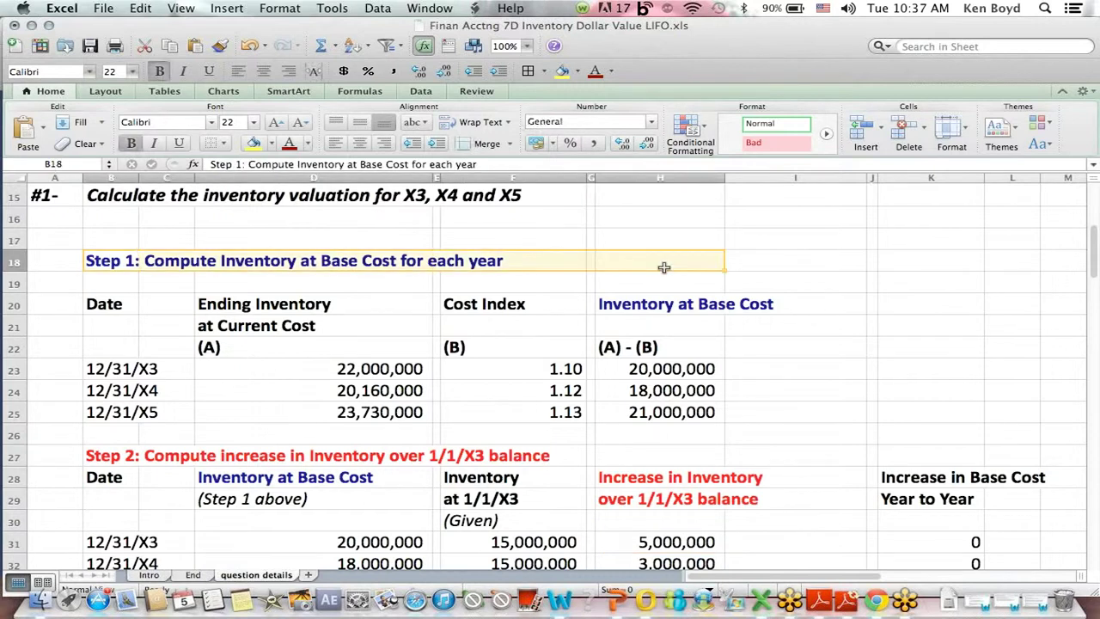
drag(675, 307, 730, 414)
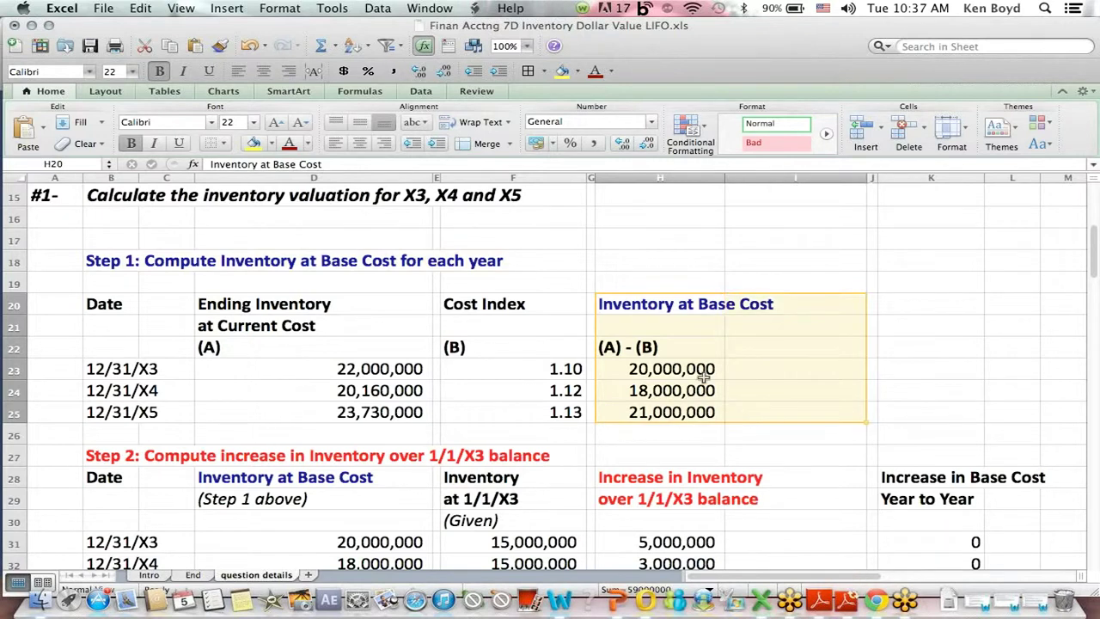
drag(503, 296, 505, 421)
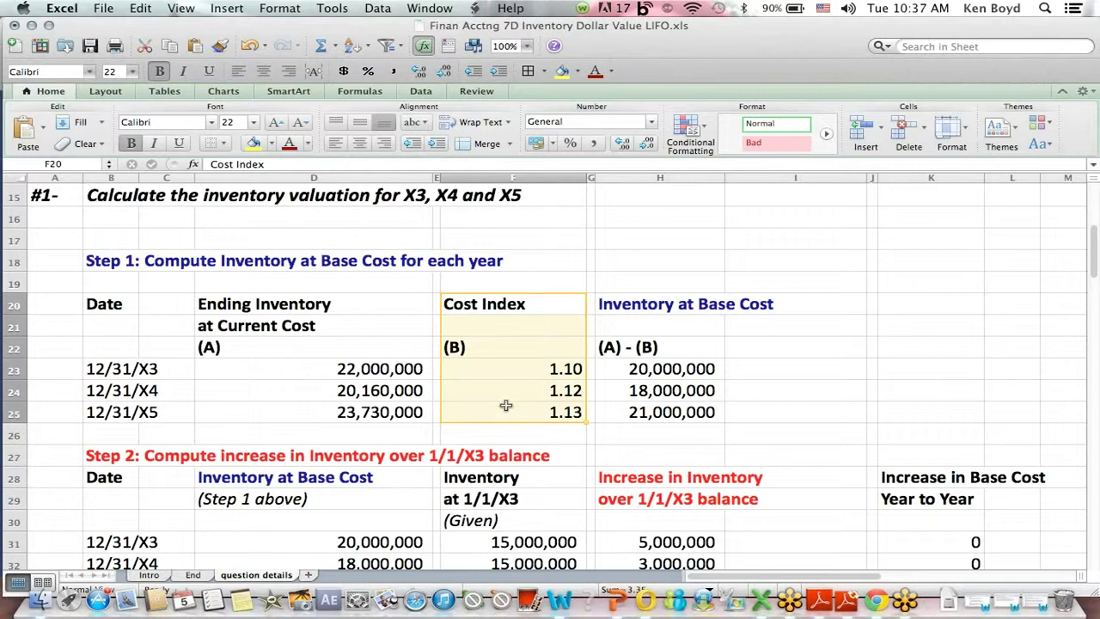
click(651, 369)
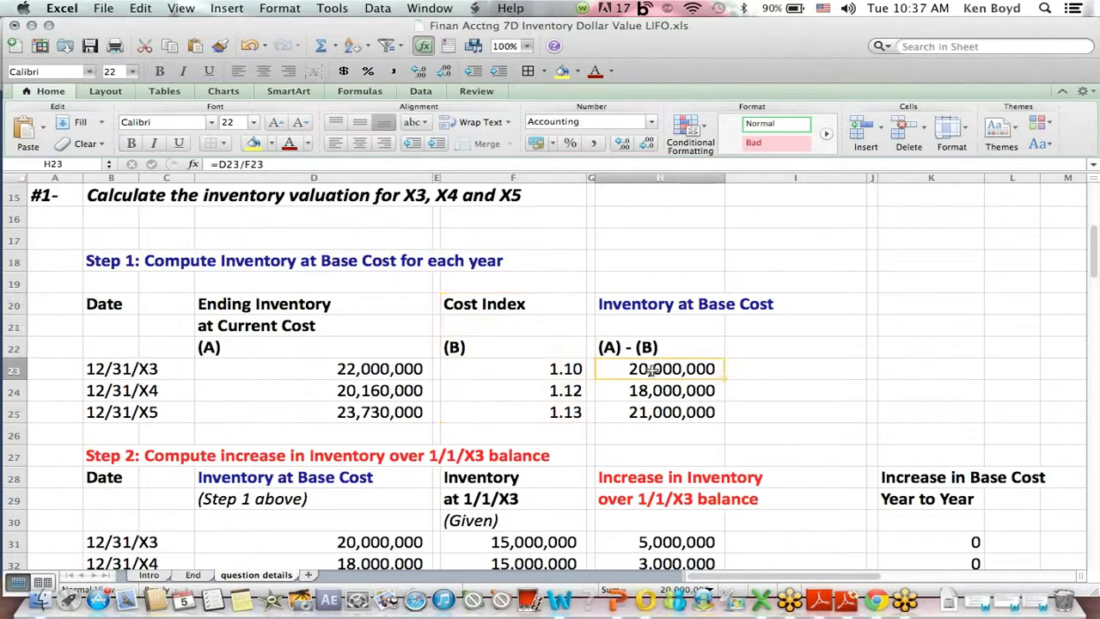
click(352, 310)
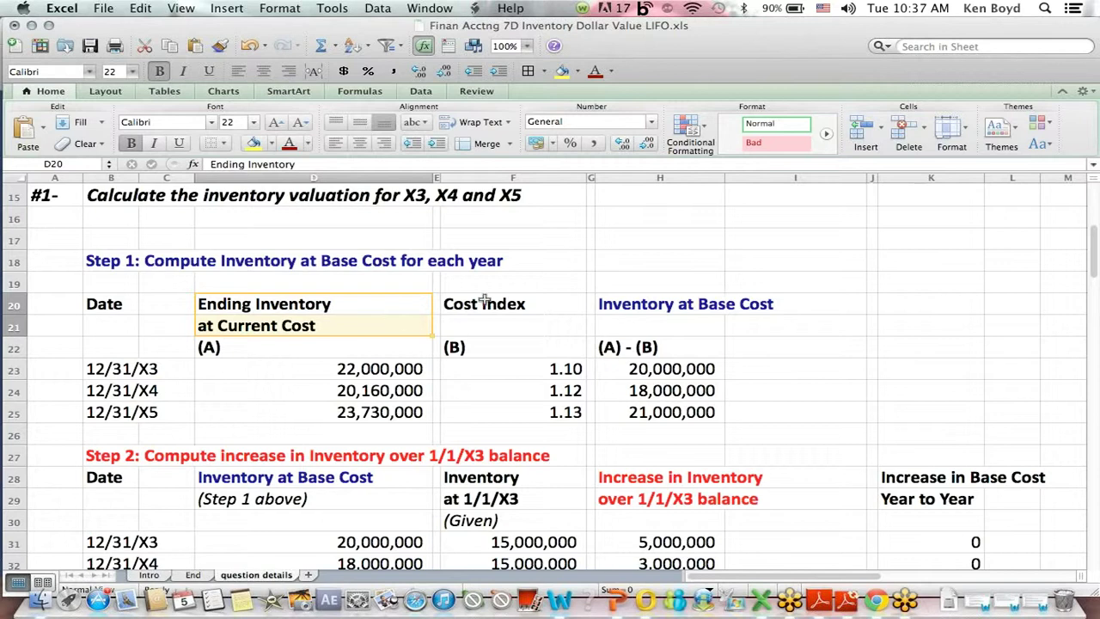
drag(484, 299, 487, 354)
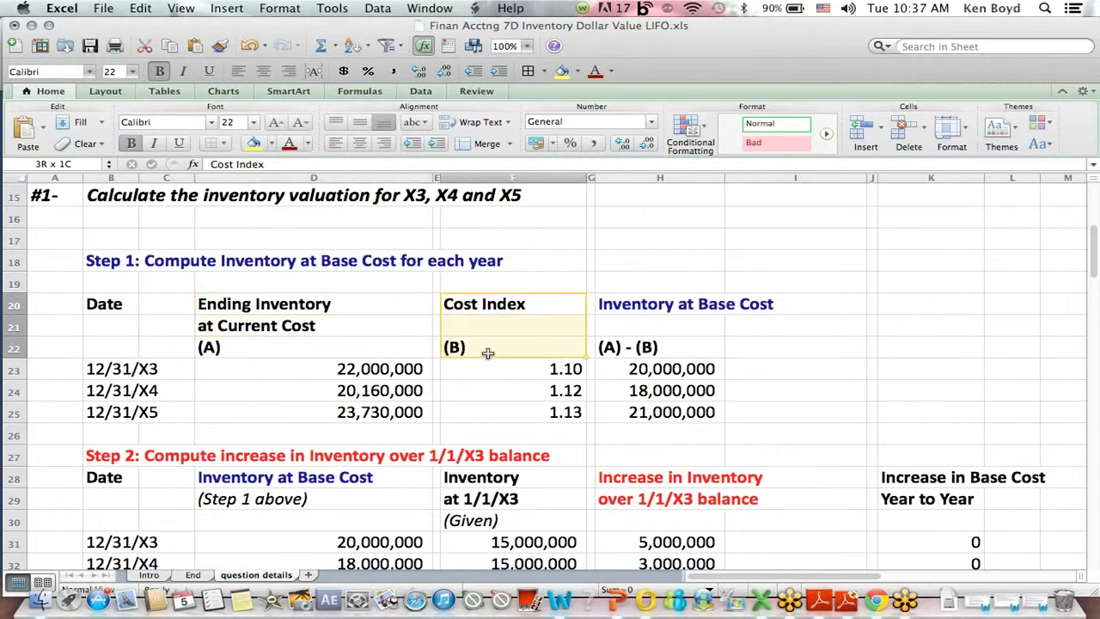
click(633, 369)
click(633, 348)
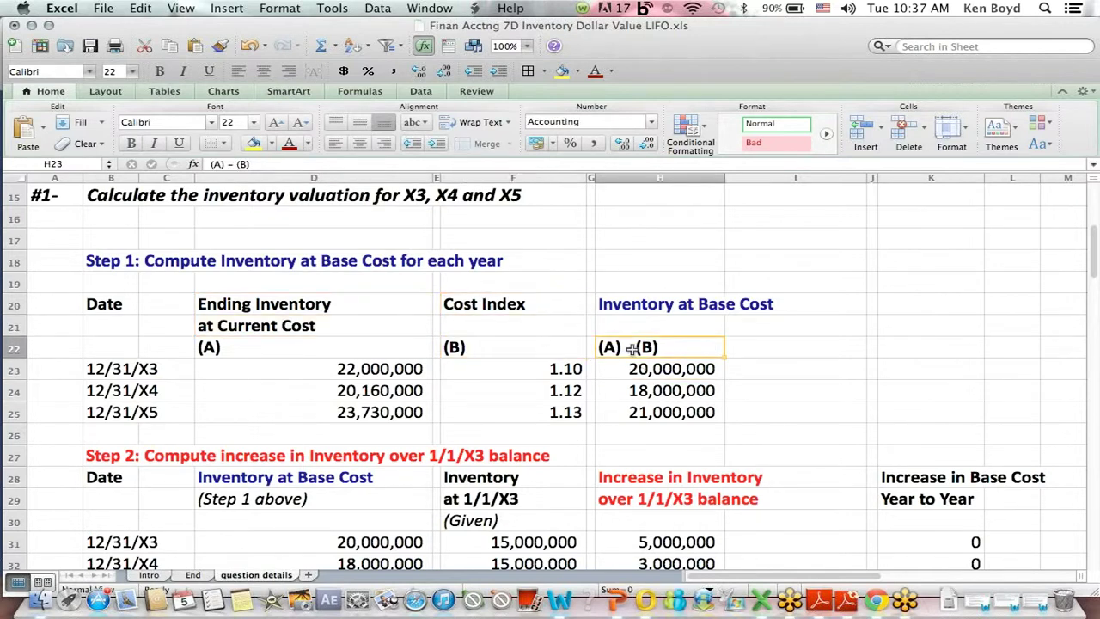
click(234, 163)
key(BackSpace)
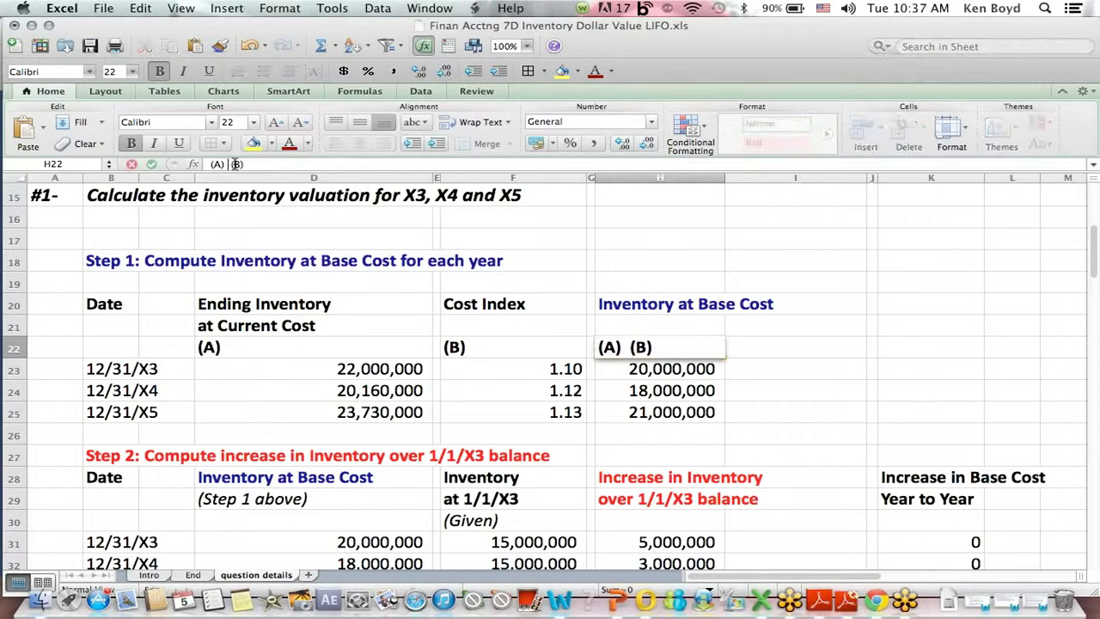
text(/)
key(Return)
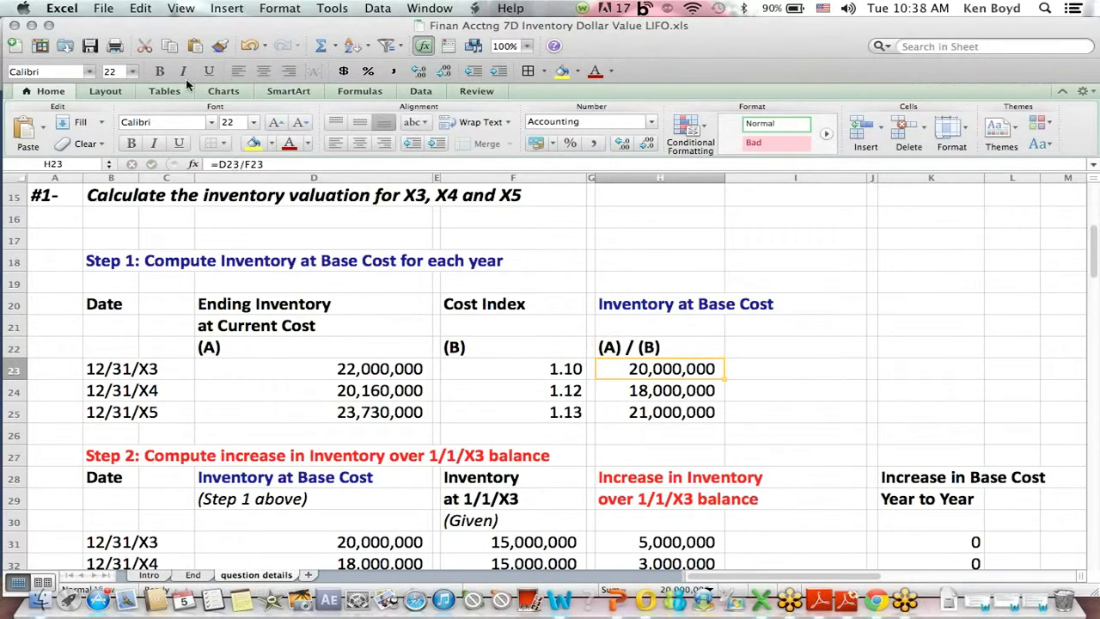
click(233, 163)
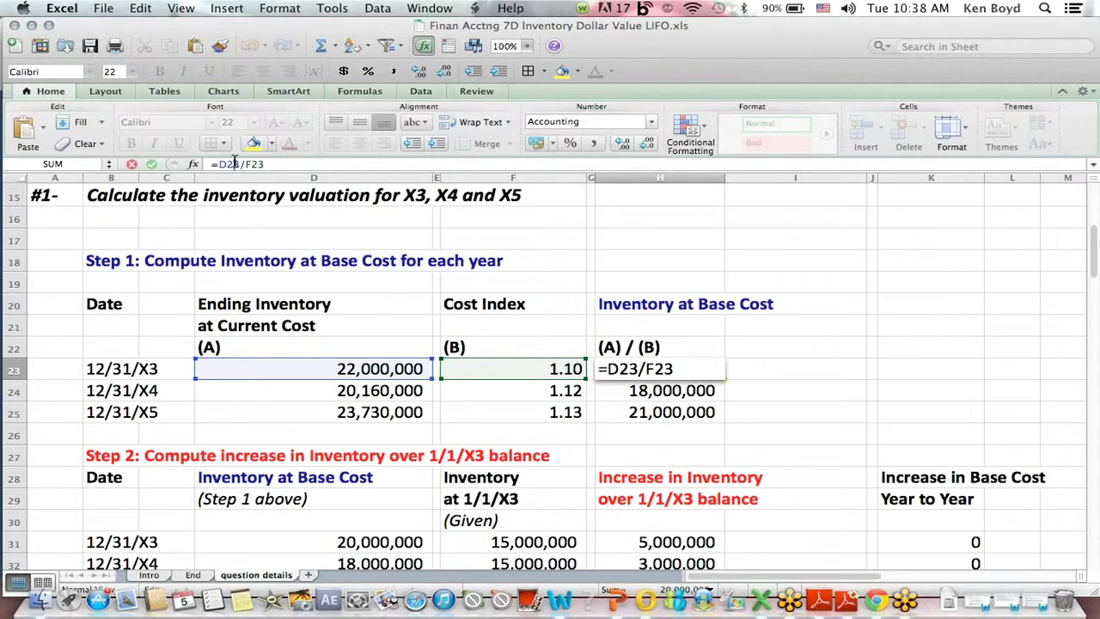
key(Return)
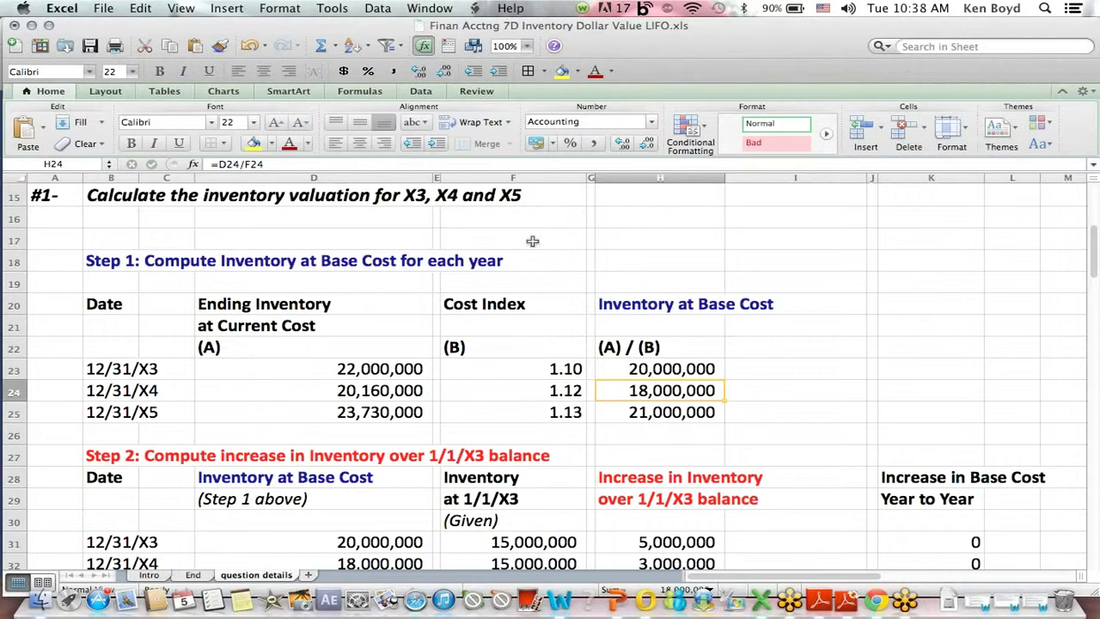
click(687, 308)
click(679, 367)
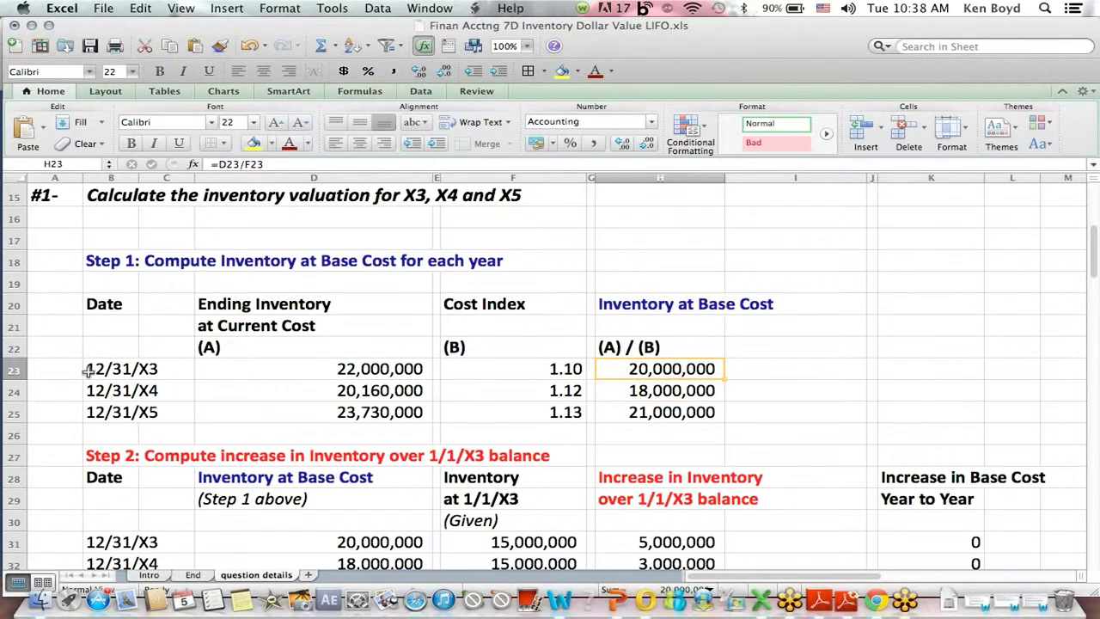
drag(87, 369, 640, 375)
- Review the Step 2 heading, the given 1/1/X3 inventory column and the 12/31/X3 date
click(775, 441)
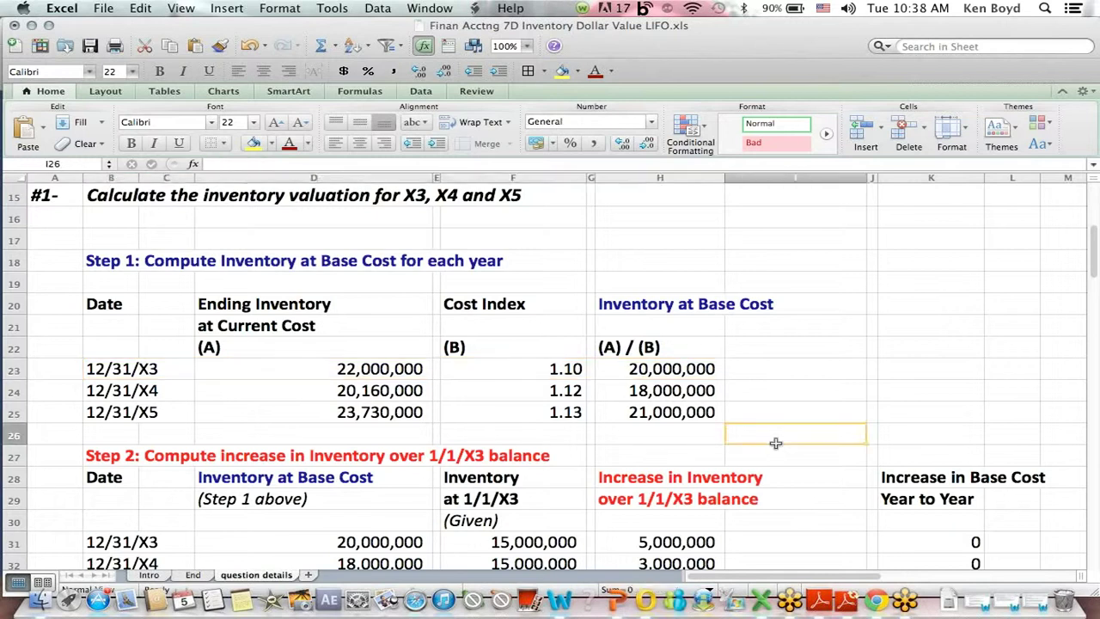
key(Down)
key(Down)
key(Down)
key(Down)
key(Down)
key(Down)
key(Down)
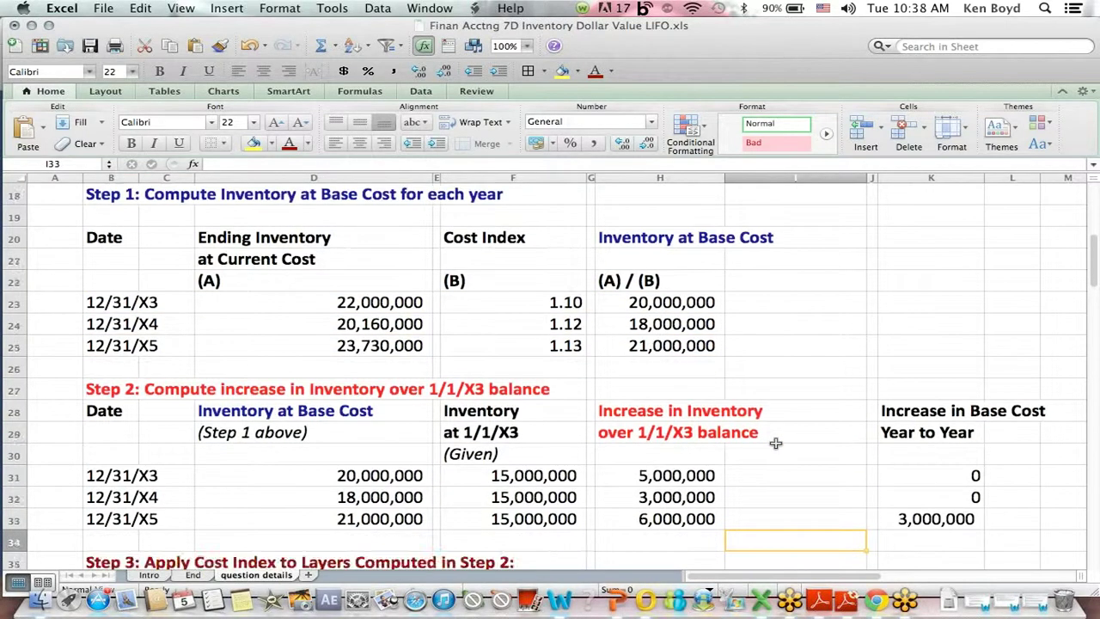
key(Down)
key(Down)
key(Down)
key(Down)
key(Down)
key(Down)
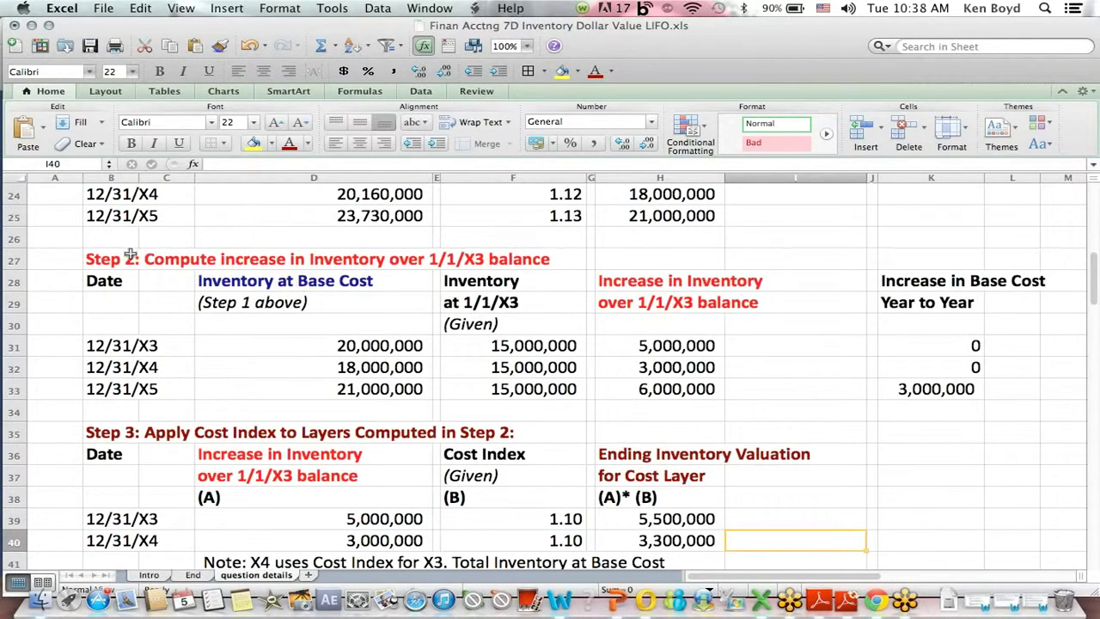
drag(130, 257, 594, 260)
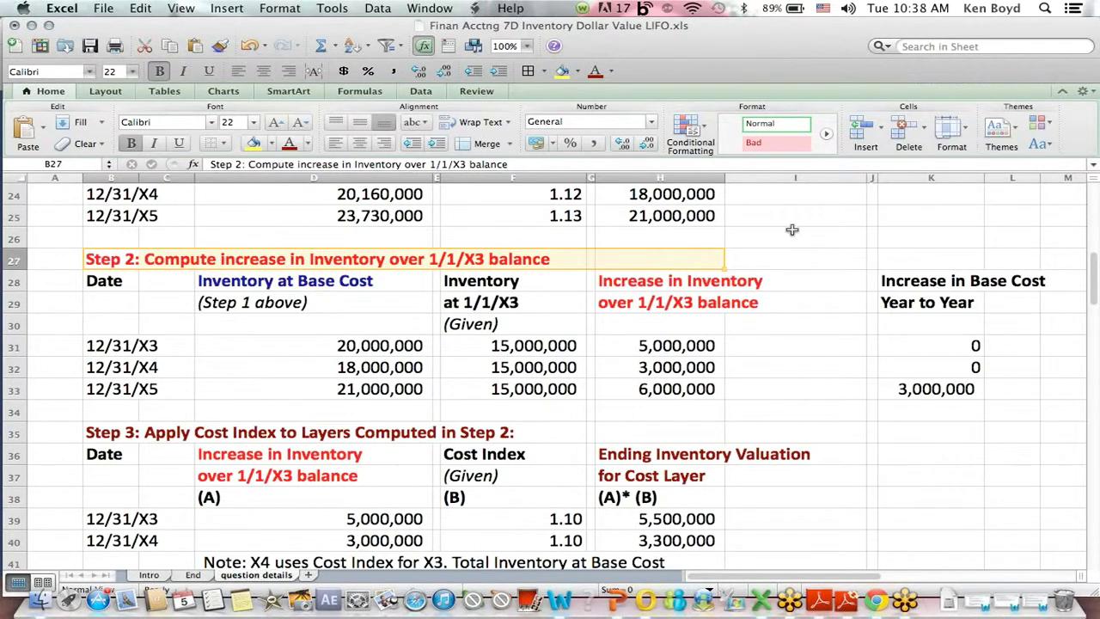
drag(515, 287, 521, 401)
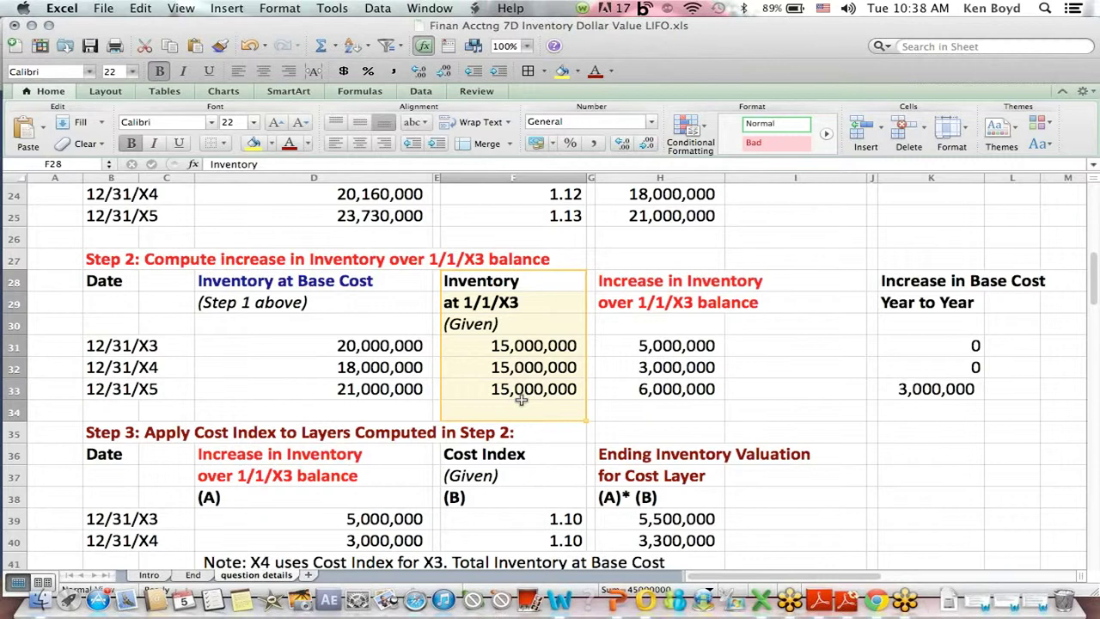
drag(96, 342, 184, 348)
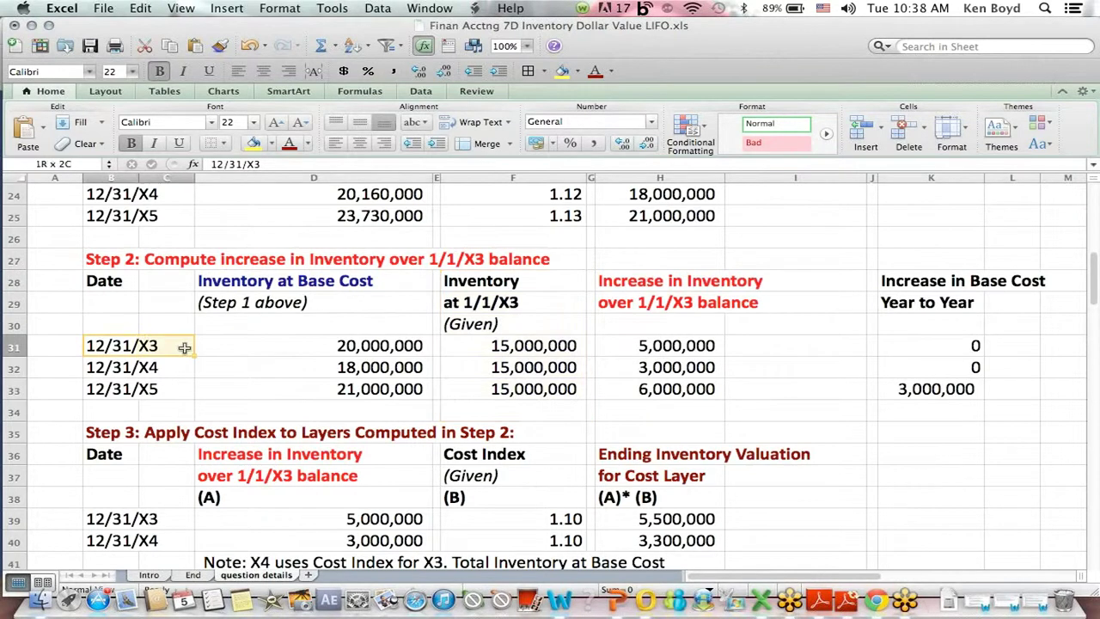
click(835, 196)
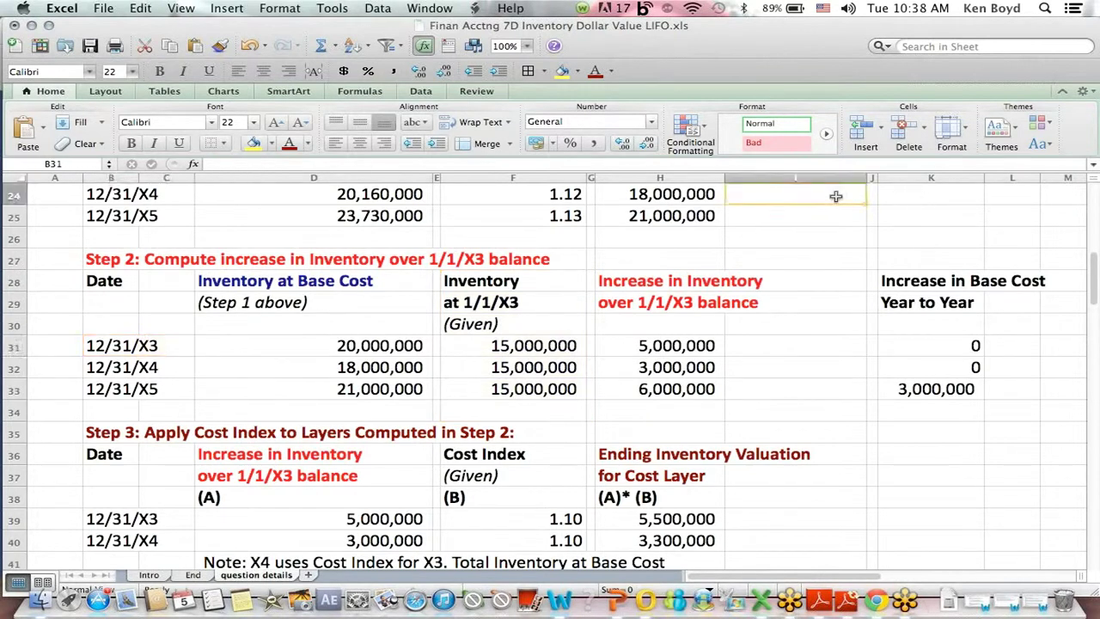
- Trace the X3 base cost from Step 1 H23 and re-confirm D31 as =$H$23
key(Up)
key(Up)
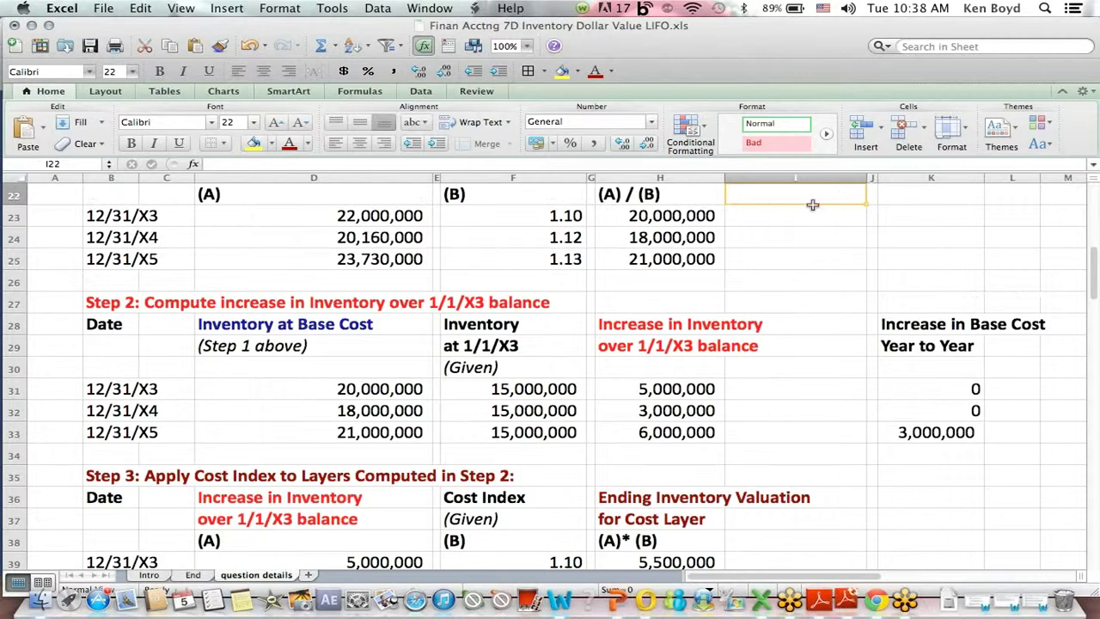
scroll(812, 205, up, 2)
click(676, 190)
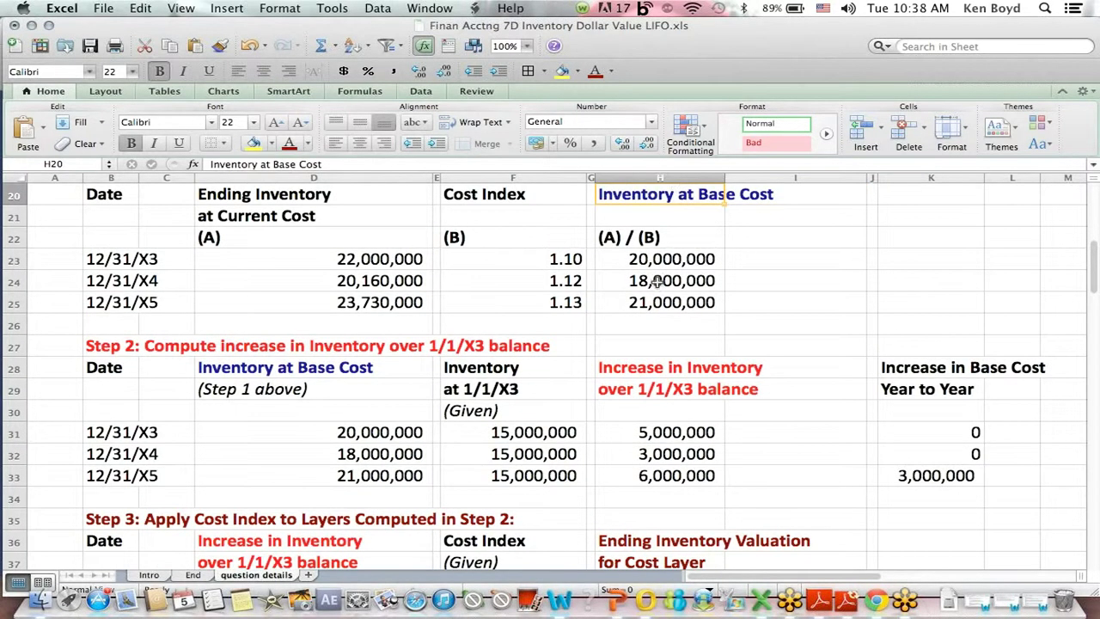
click(625, 258)
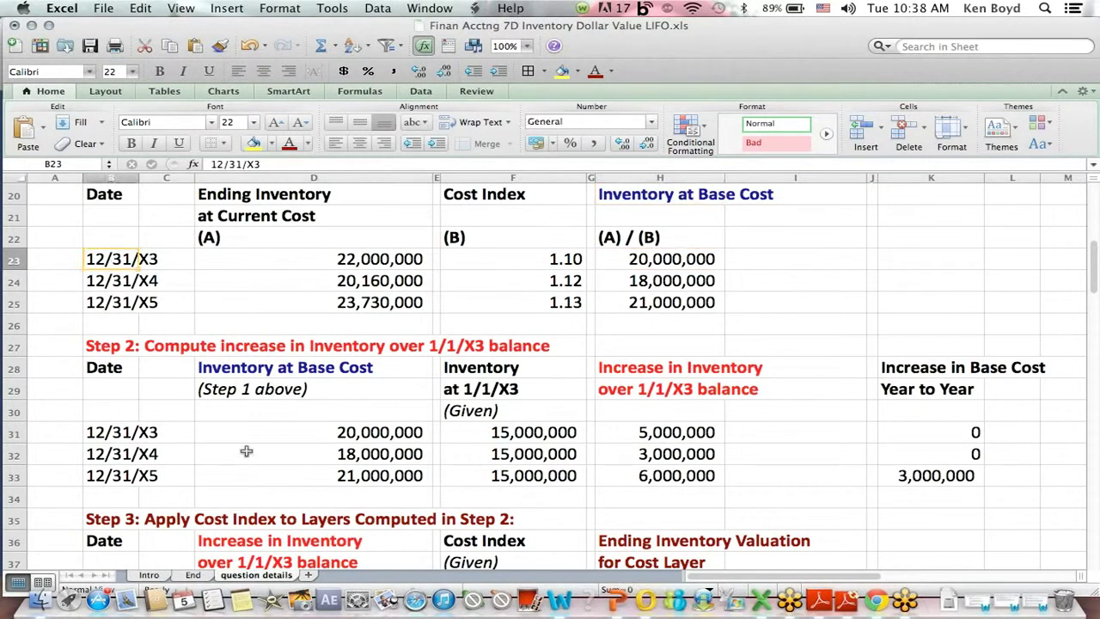
click(268, 435)
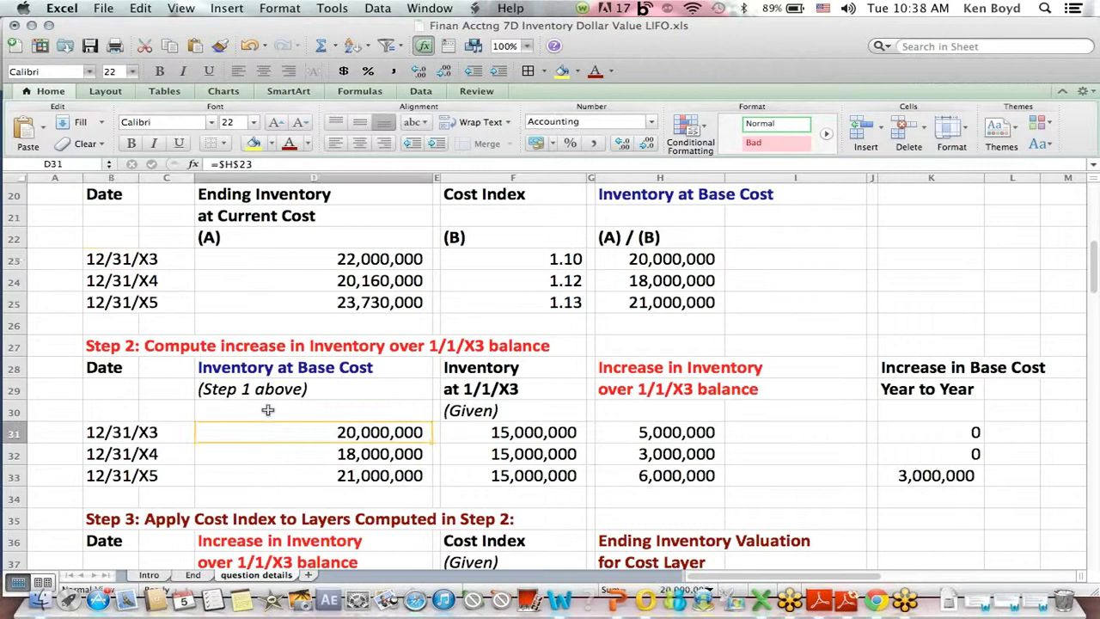
click(235, 164)
key(Return)
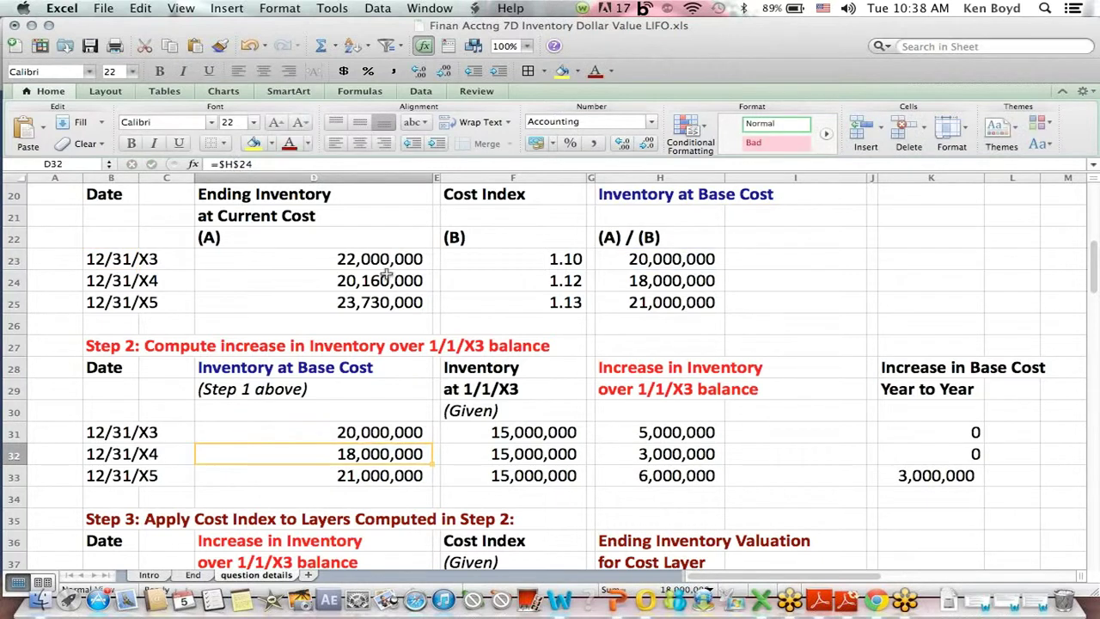
- Re-confirm the X3 increase formula =D31-F31 in H31, then move down column H to Step 3
click(545, 432)
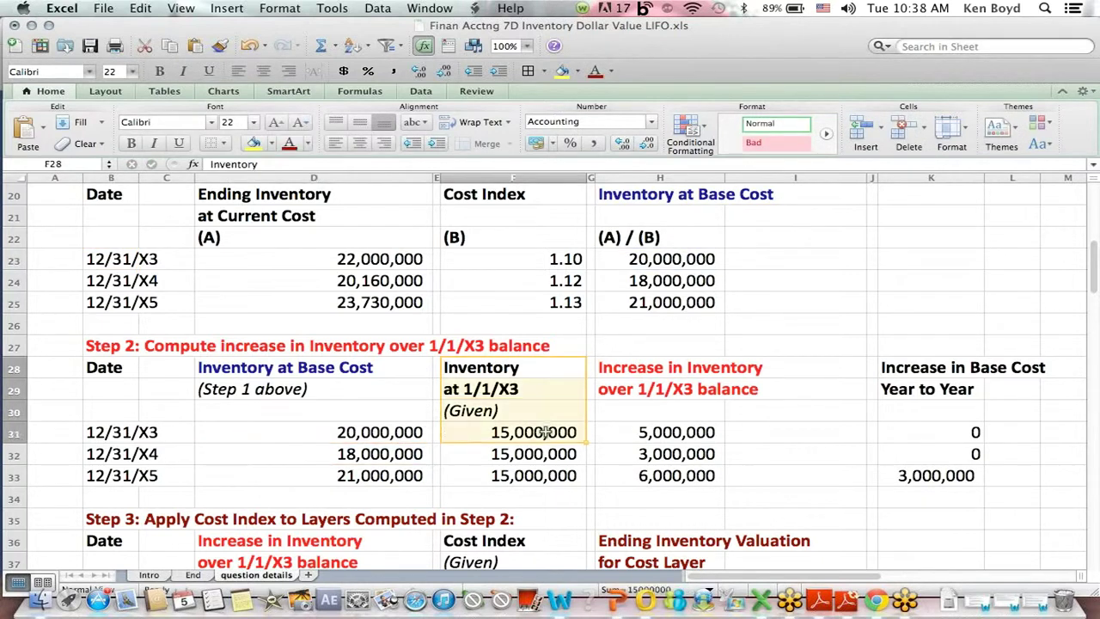
click(615, 426)
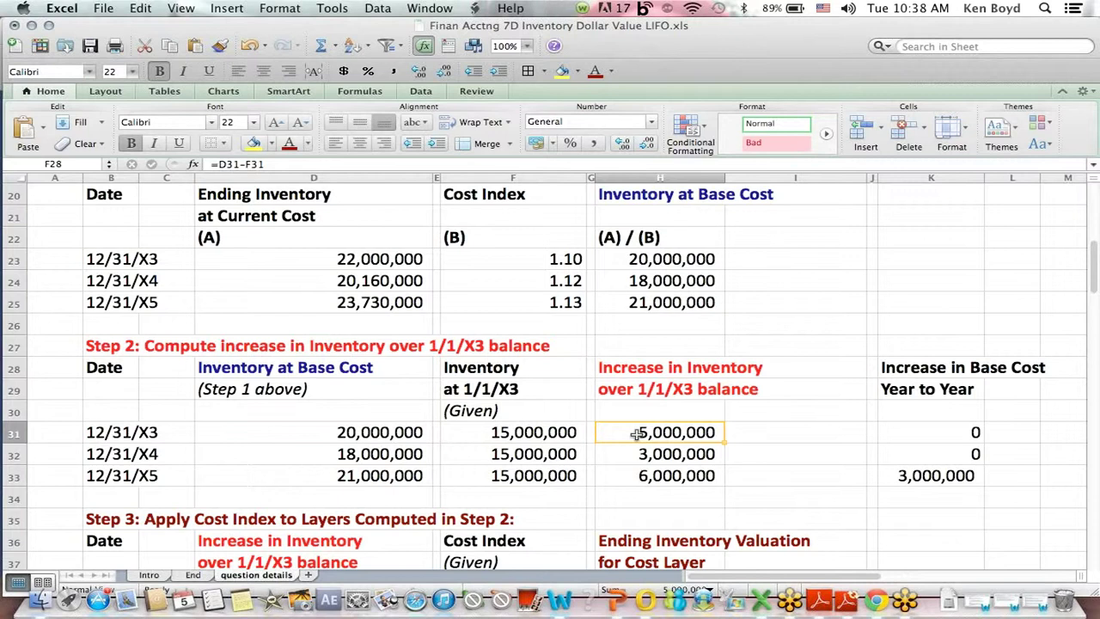
click(230, 165)
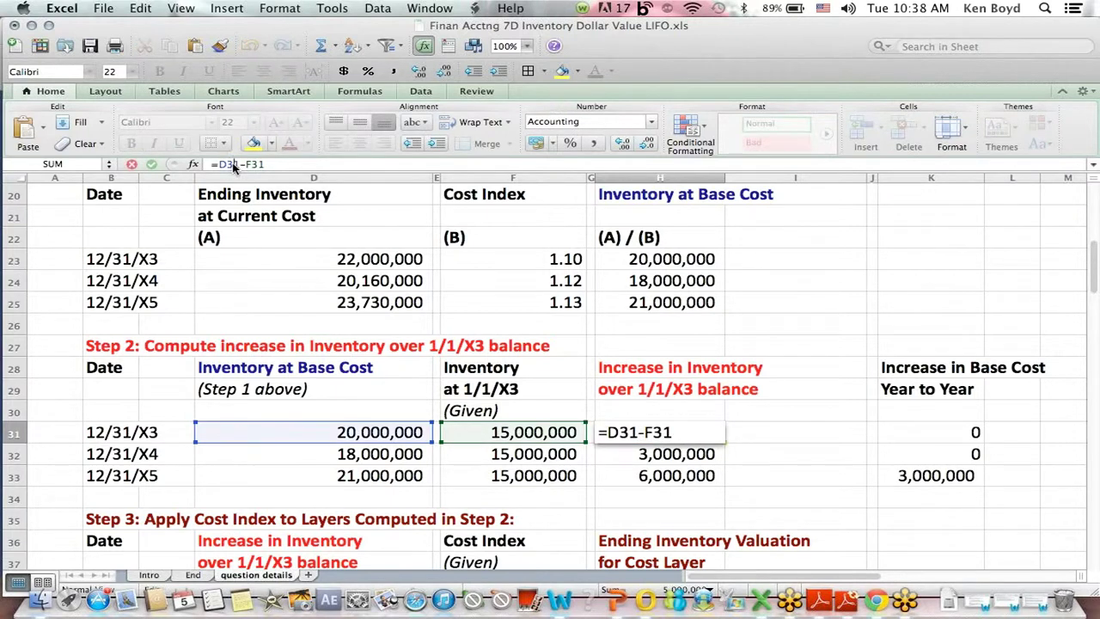
key(Return)
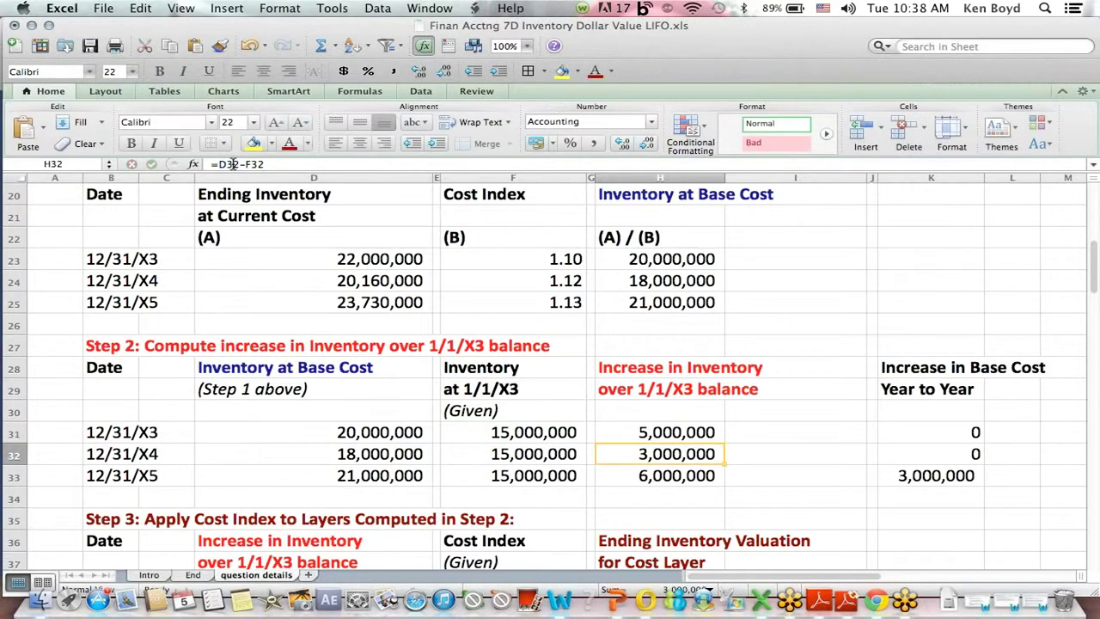
click(655, 422)
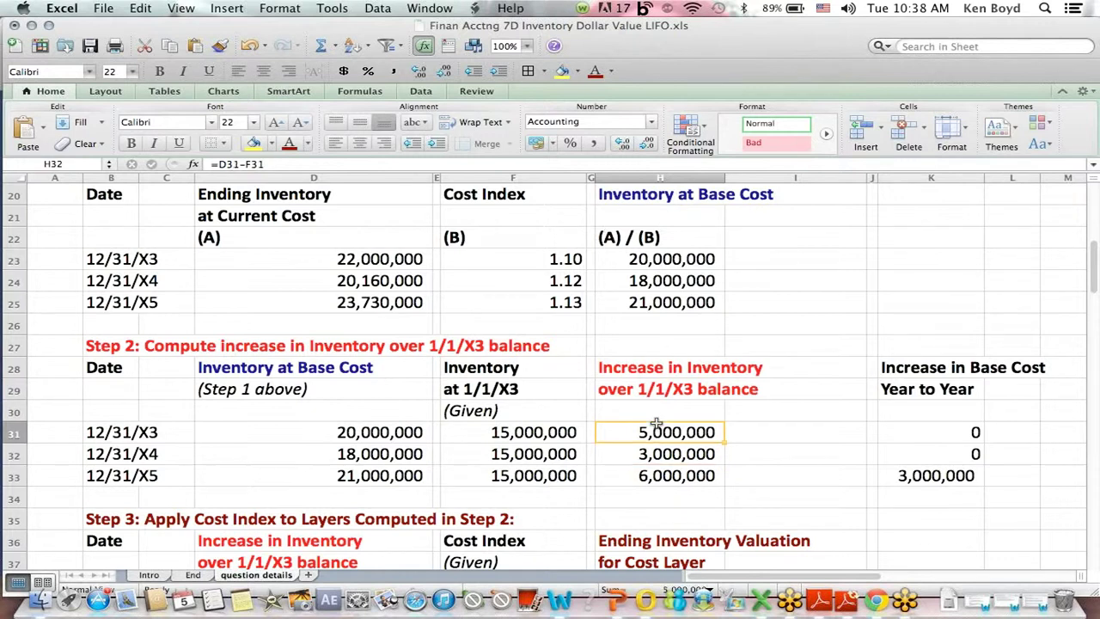
click(245, 164)
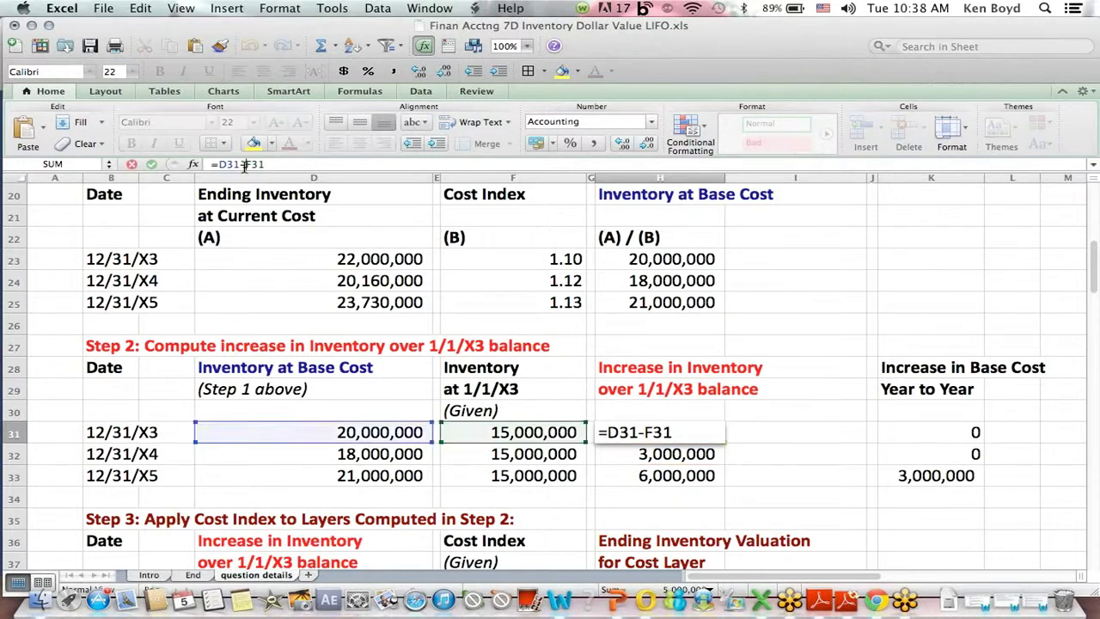
key(Return)
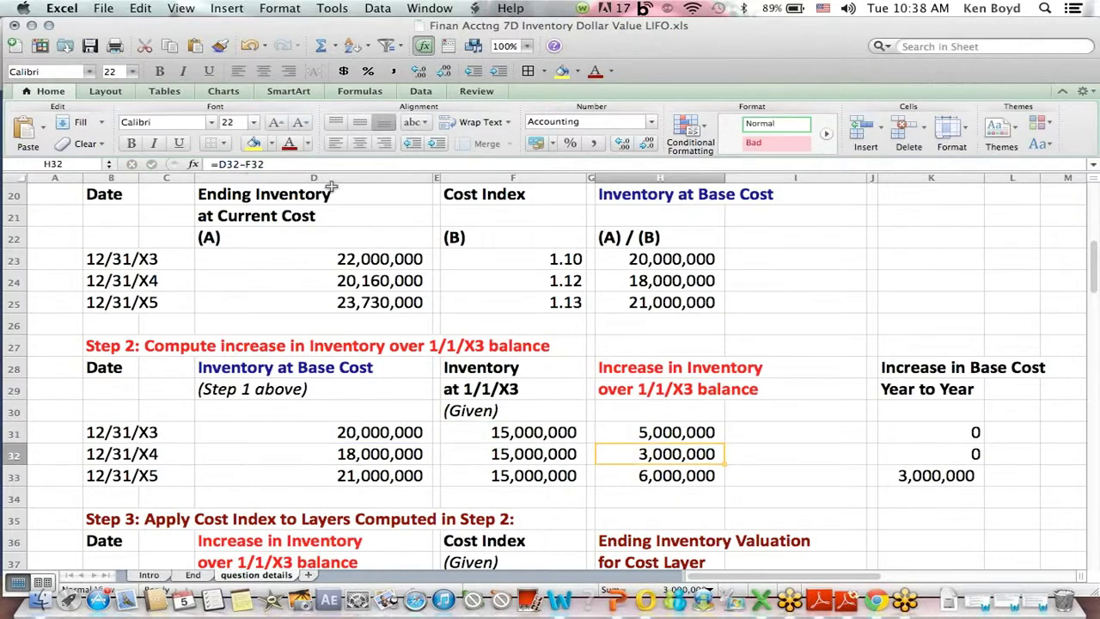
key(Return)
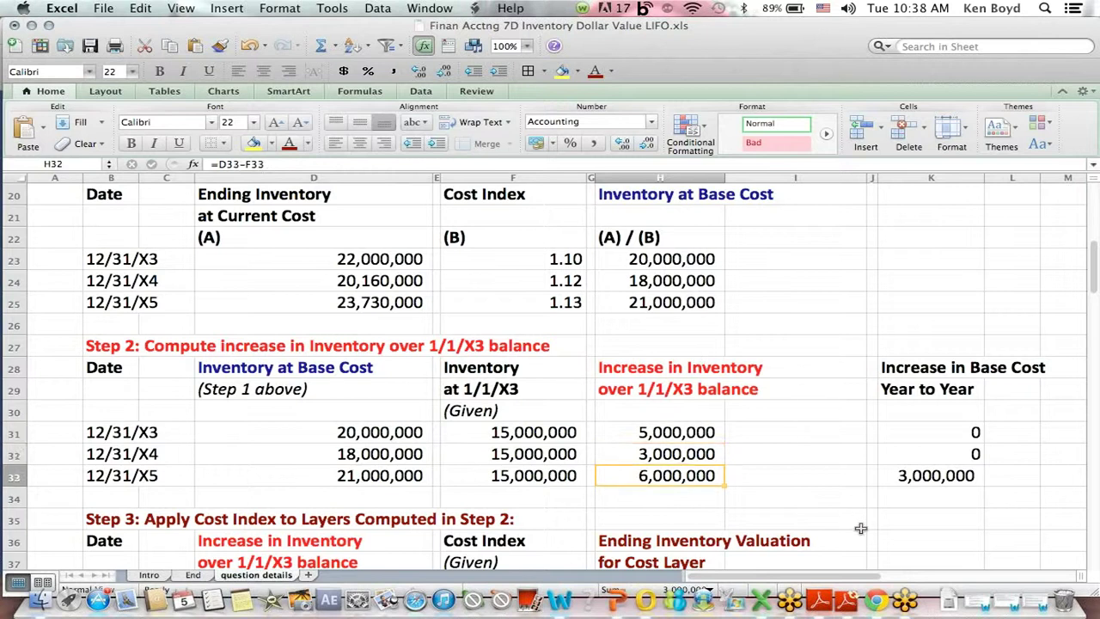
key(Down)
key(Down)
key(Down)
key(Down)
key(Down)
key(Down)
key(Down)
key(Down)
key(Down)
key(Down)
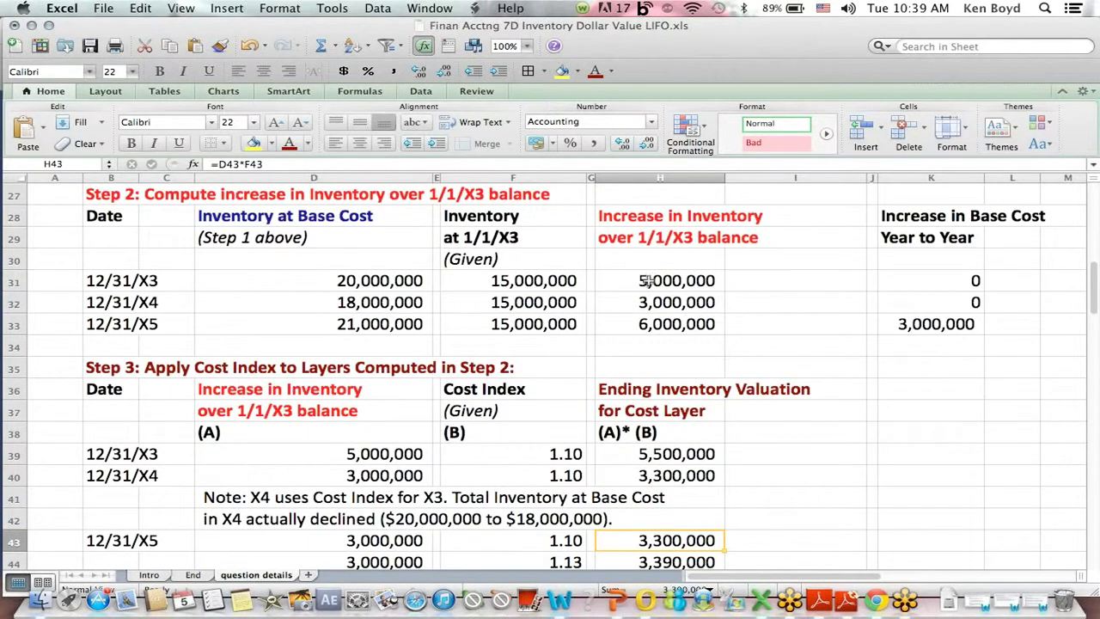
- Review the X3, X4 and X5 increases over base and the X4 year-to-year increase of 0
drag(888, 215, 990, 241)
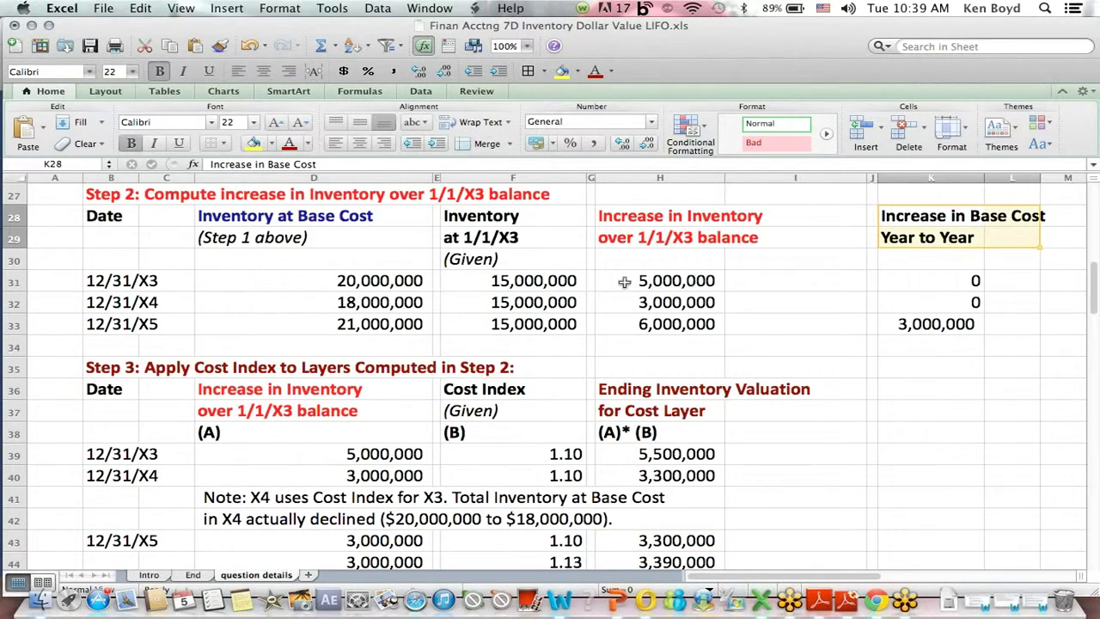
drag(616, 280, 773, 280)
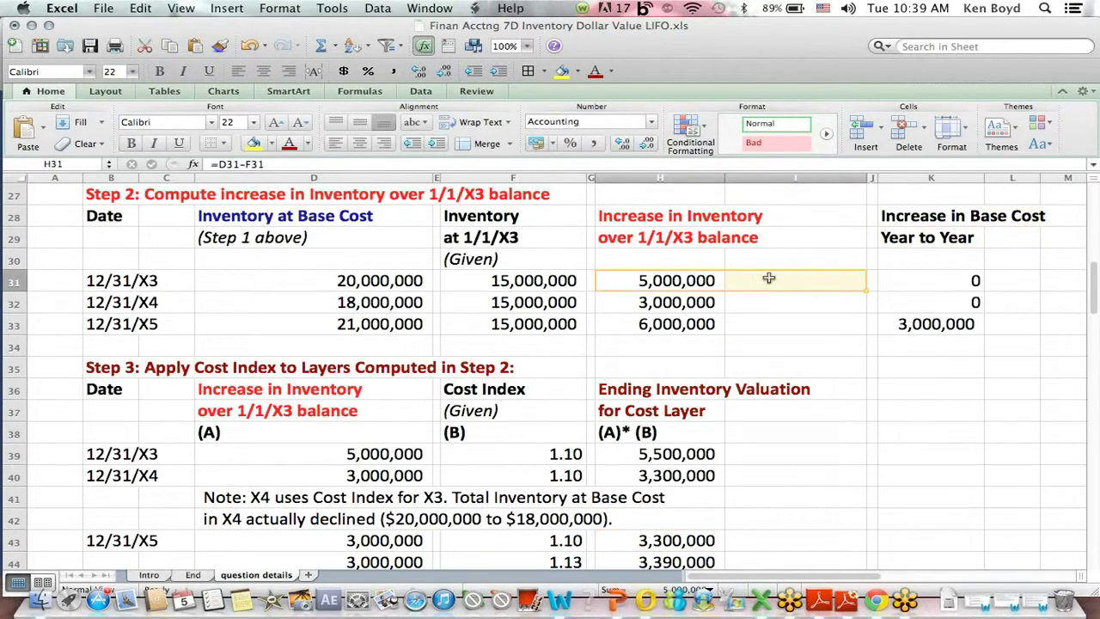
click(105, 275)
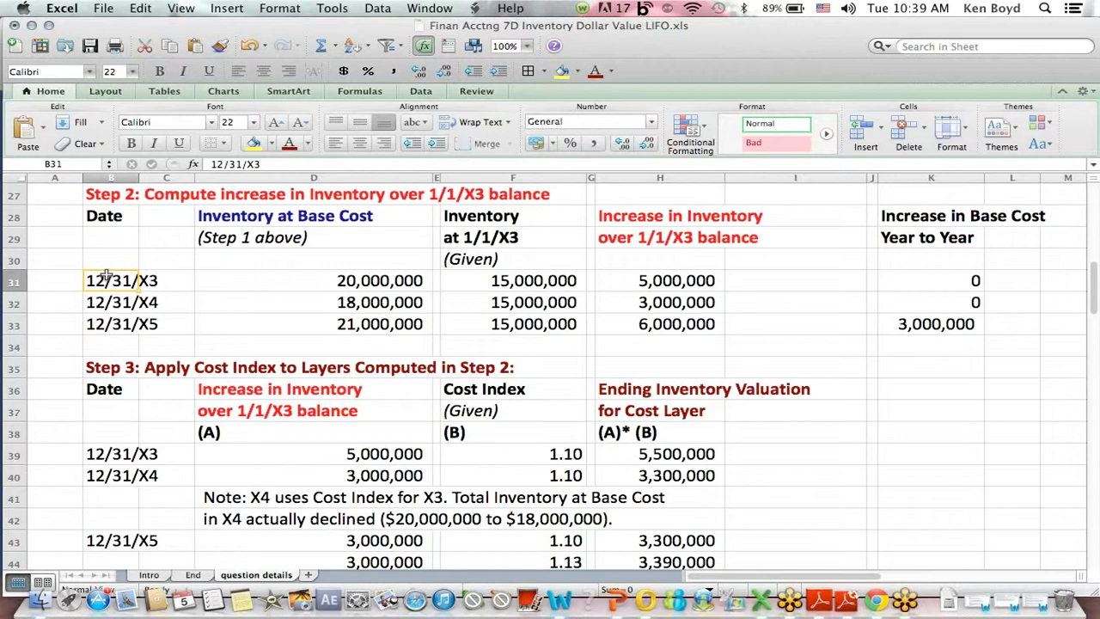
click(640, 285)
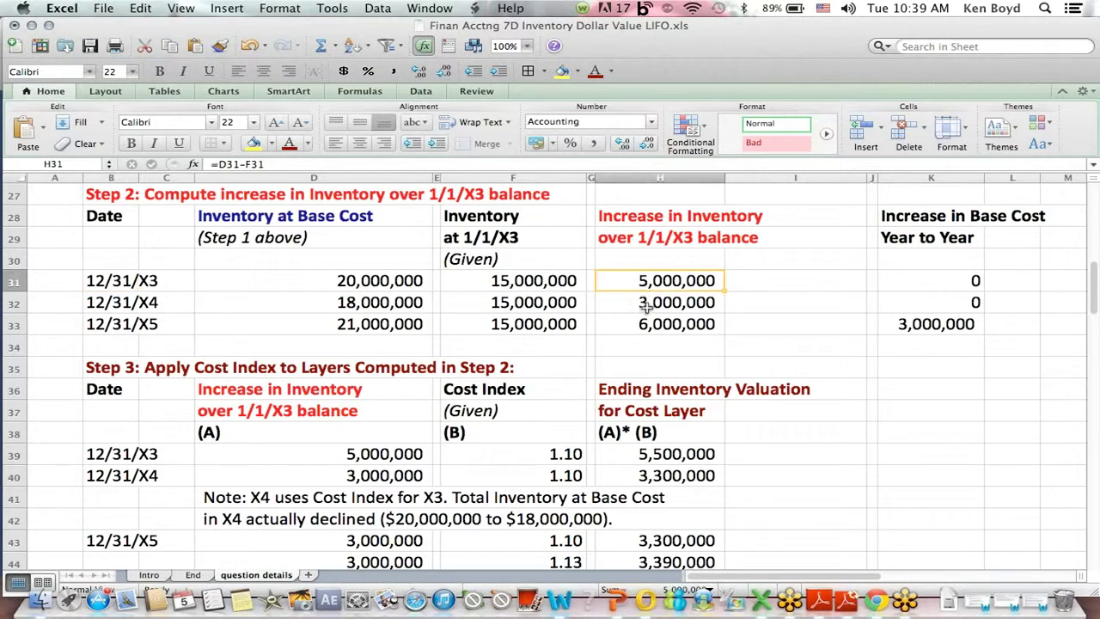
click(650, 303)
click(109, 307)
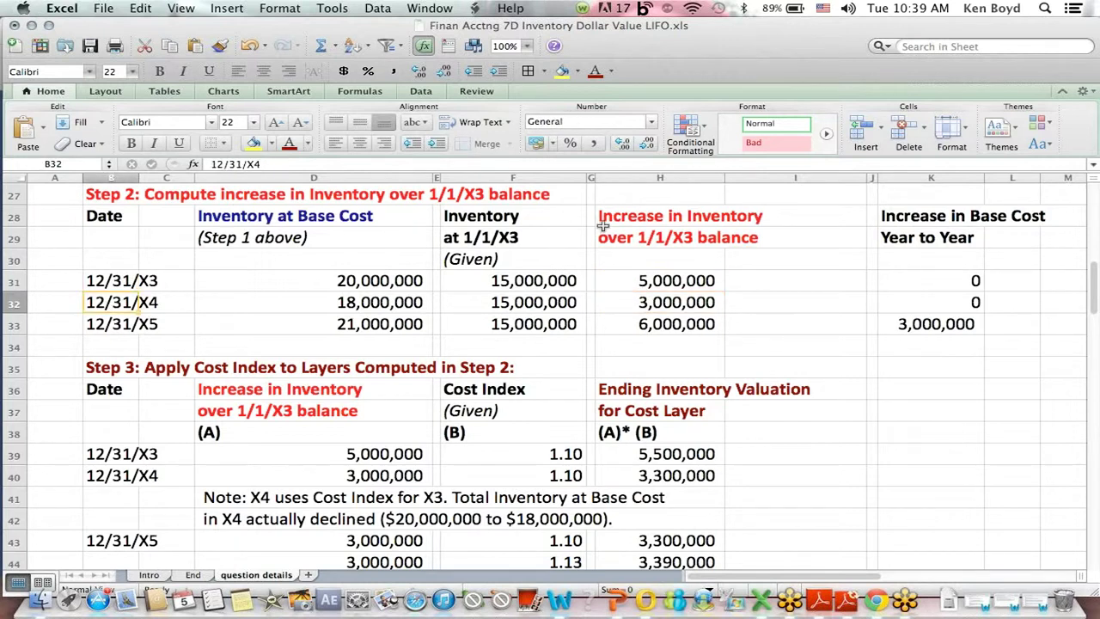
click(927, 302)
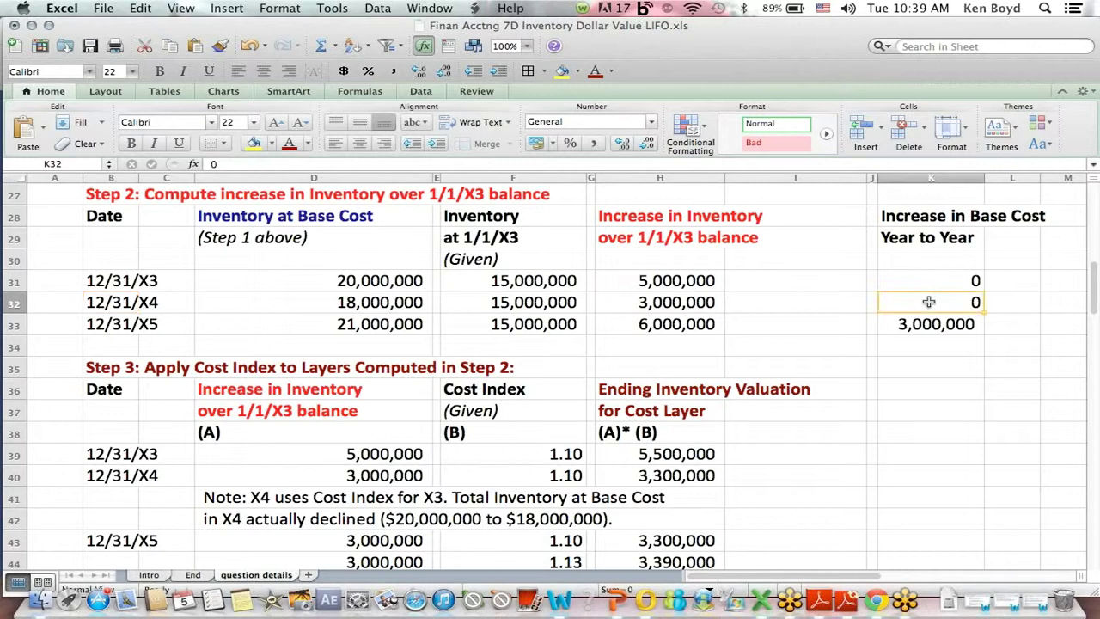
click(628, 303)
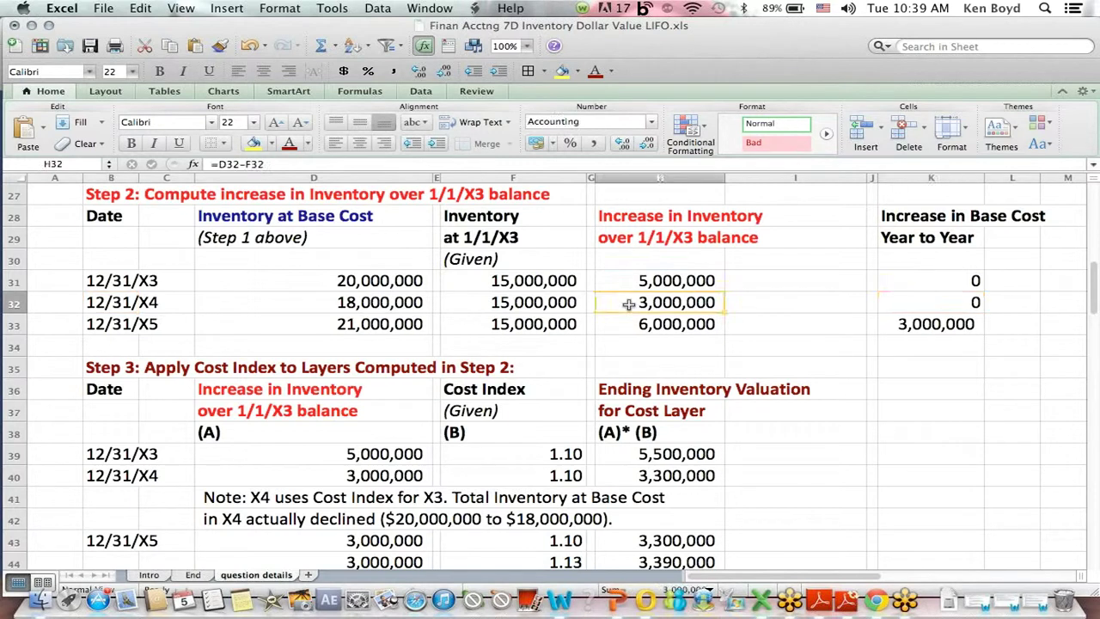
click(136, 301)
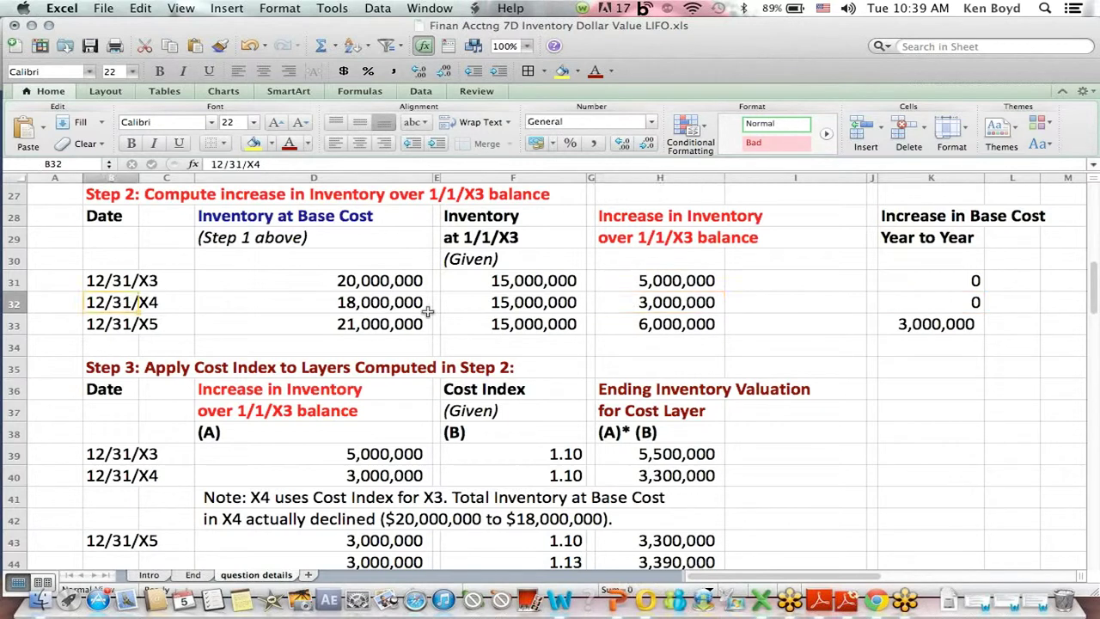
click(676, 323)
- Re-enter K33 as =H33-H32, giving an X5 year-to-year increase of 3,000,000
click(928, 323)
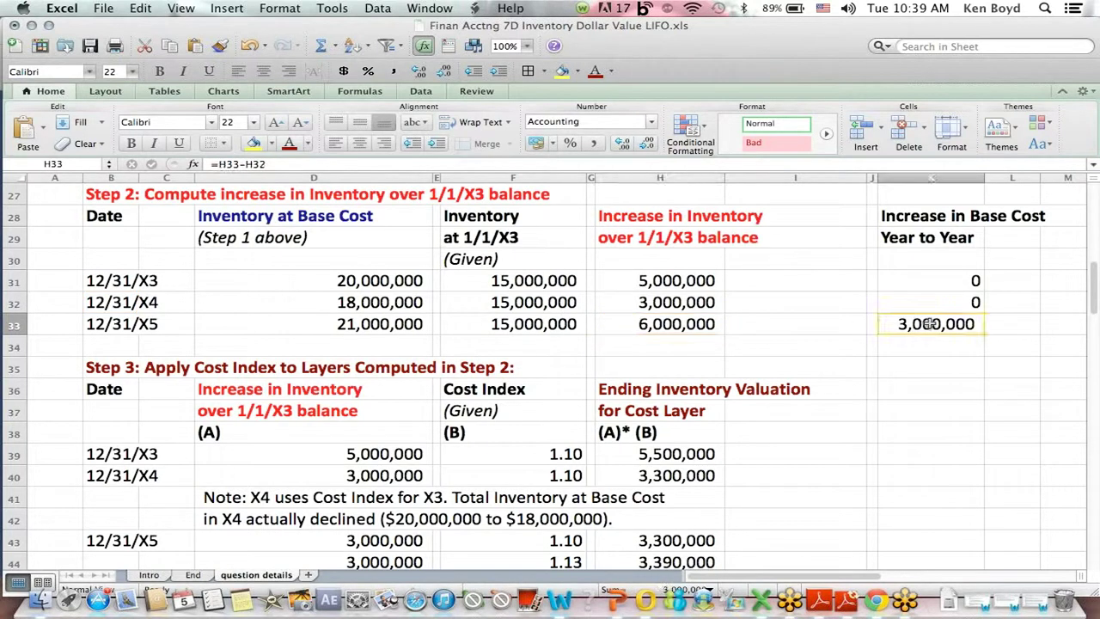
click(919, 215)
click(918, 315)
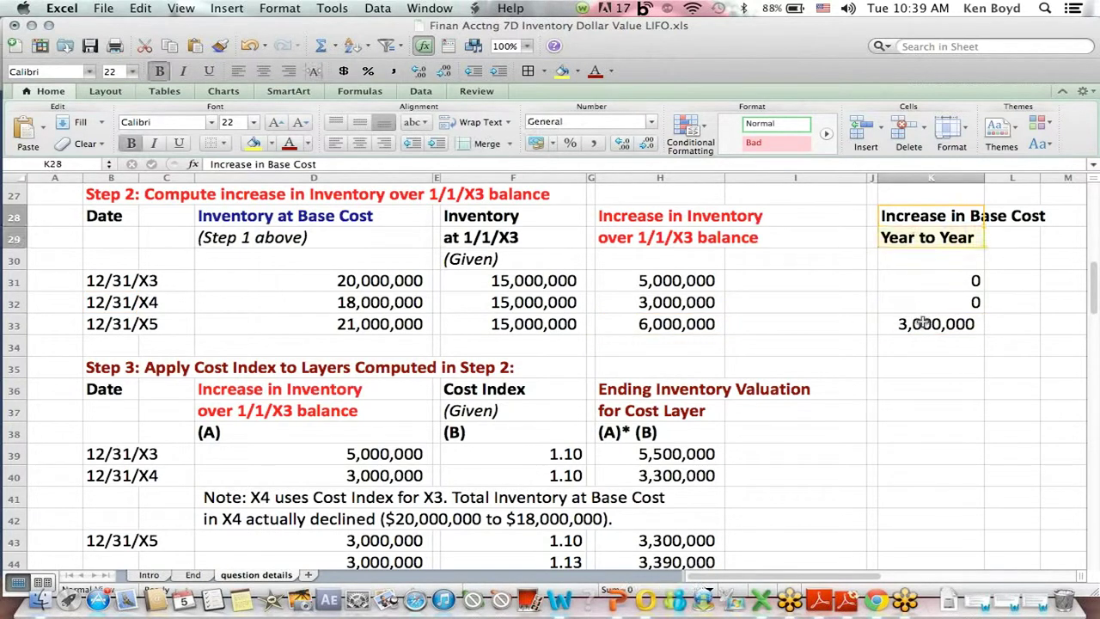
click(247, 165)
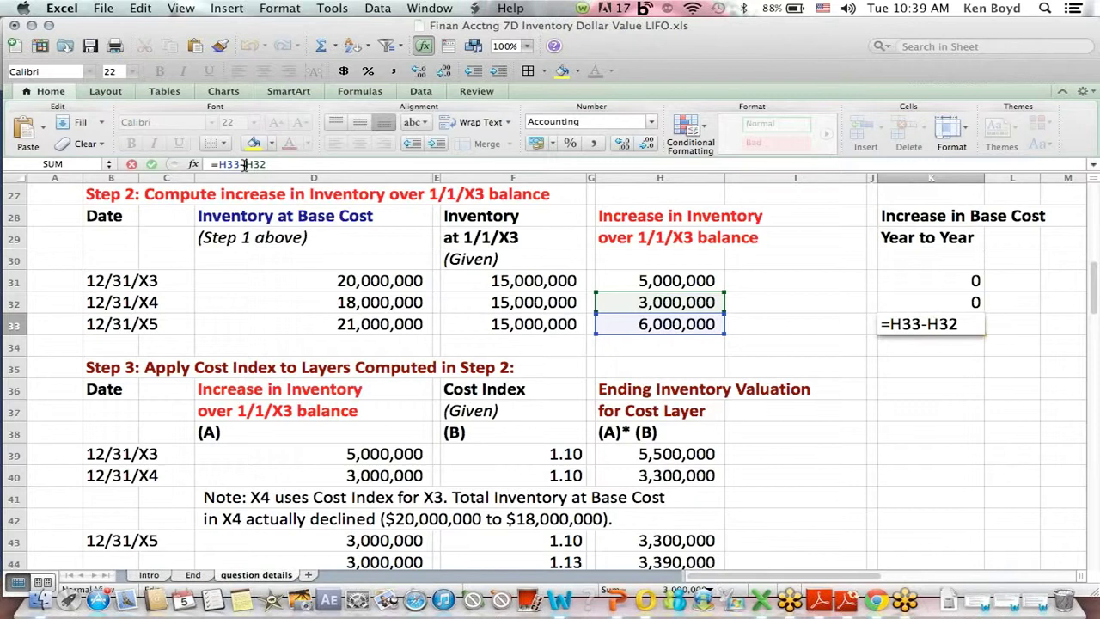
key(Return)
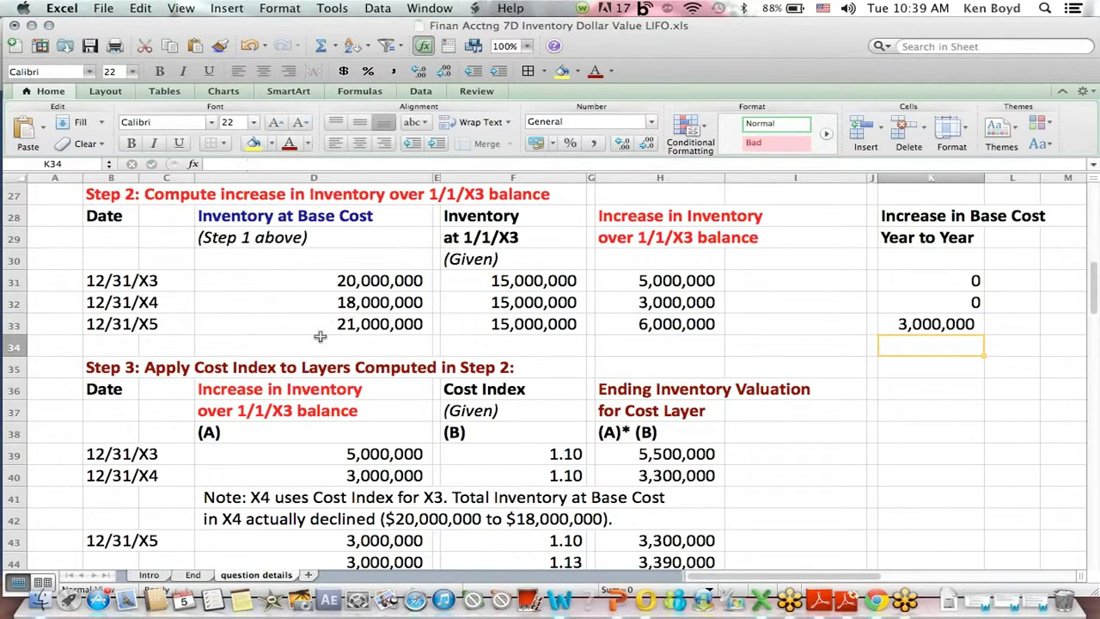
- Highlight the Step 3 heading, the given cost indices and the Step 2 increase-over-base column
drag(111, 369, 623, 365)
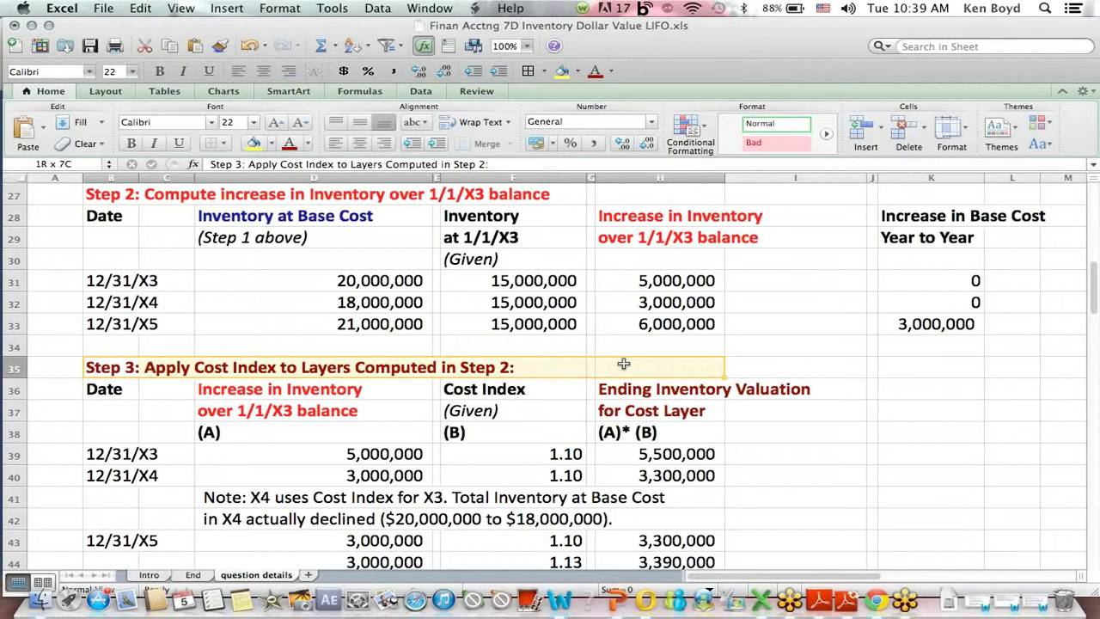
click(514, 392)
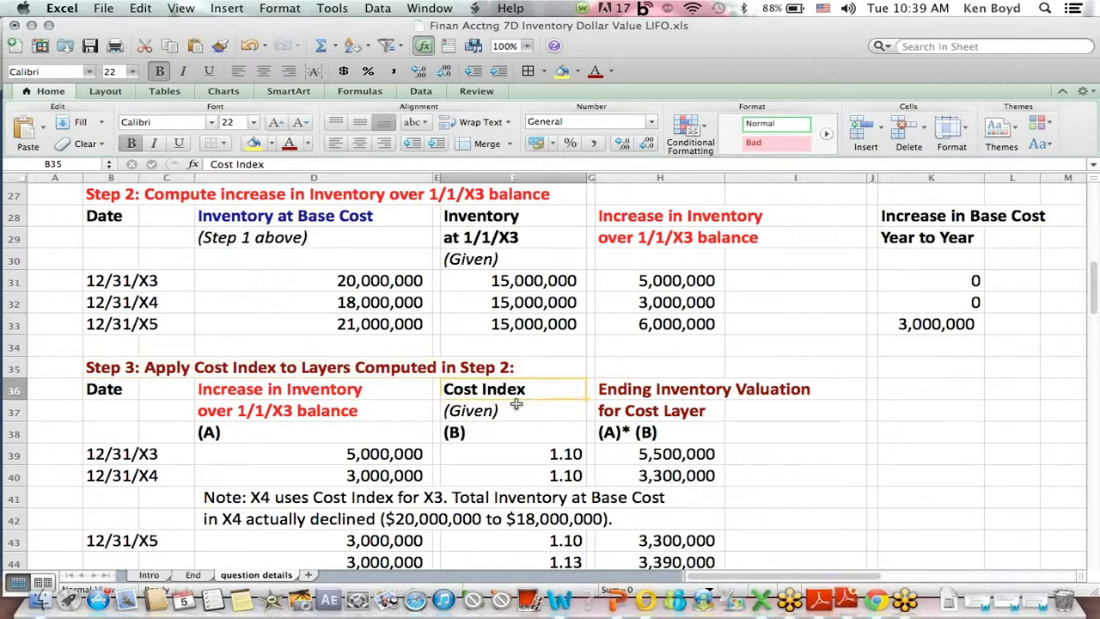
drag(516, 403, 514, 502)
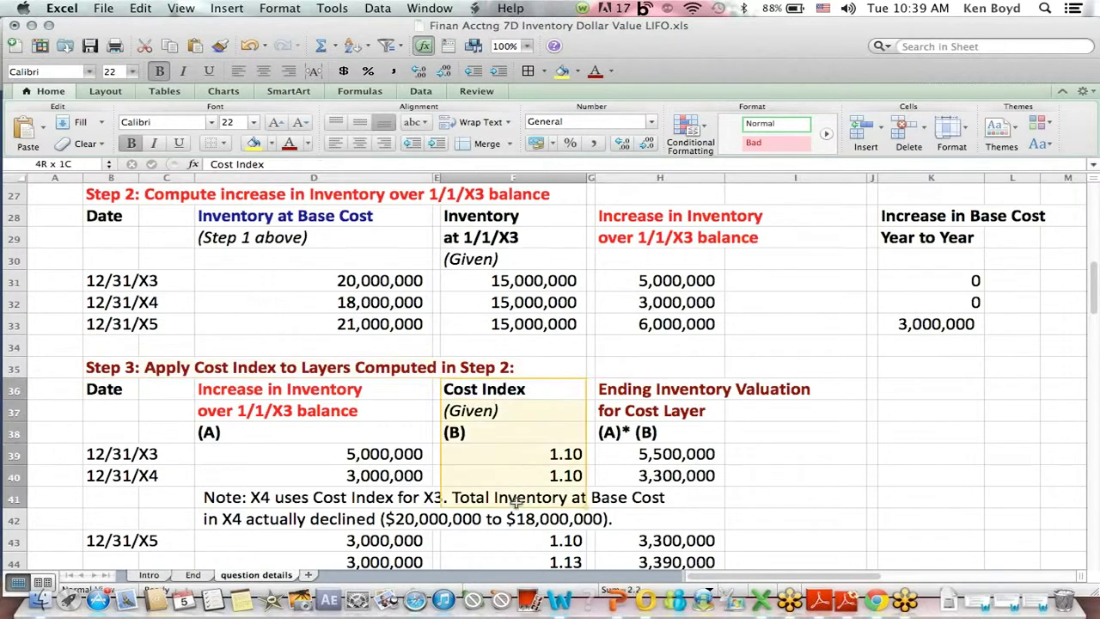
click(429, 368)
drag(667, 216, 680, 340)
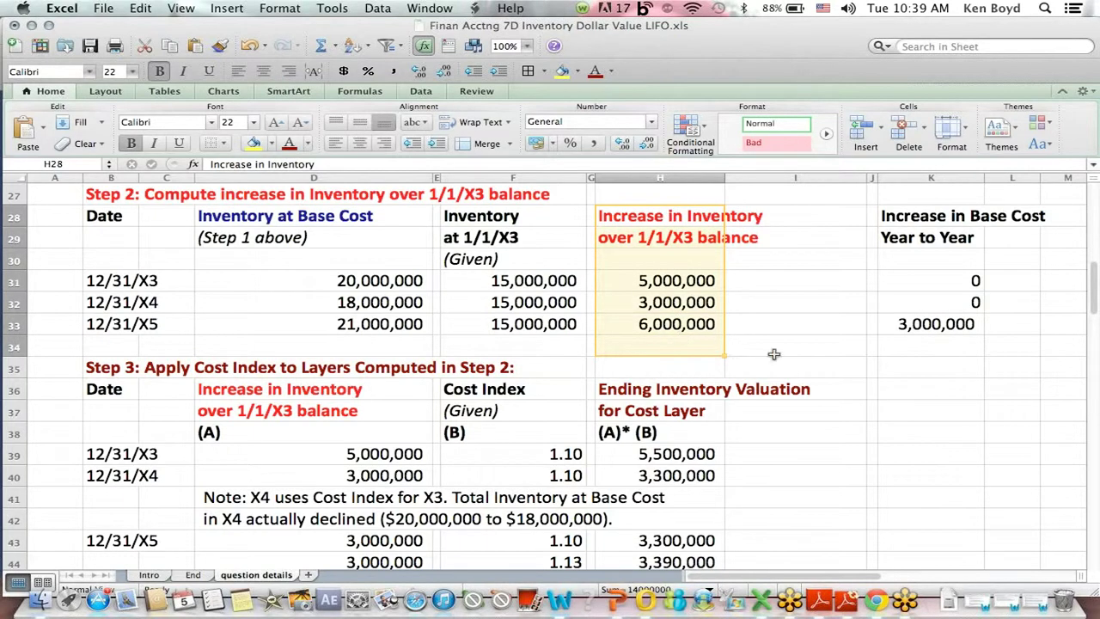
click(830, 370)
- Link the X3 layer D39 to =H31 and value it with =D39*F39, giving 5,500,000
click(107, 456)
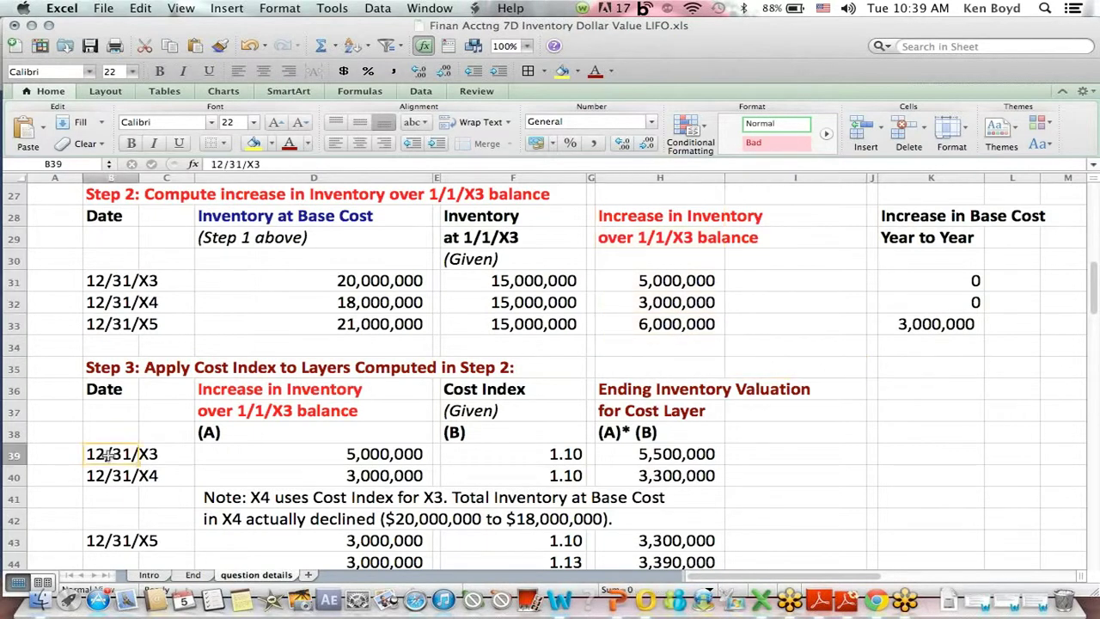
click(310, 457)
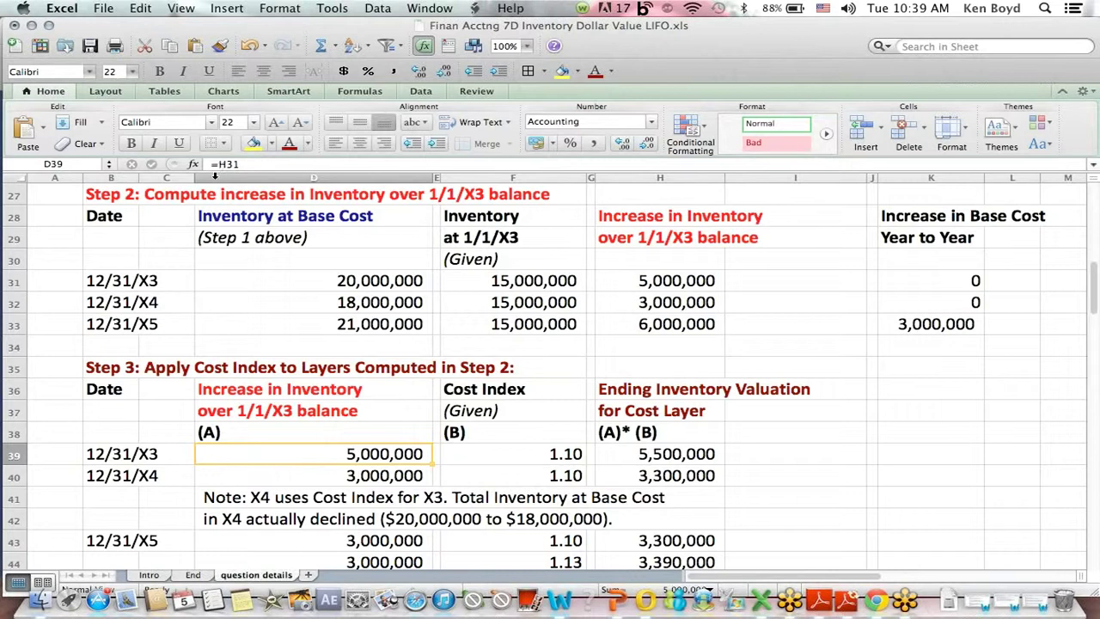
click(215, 163)
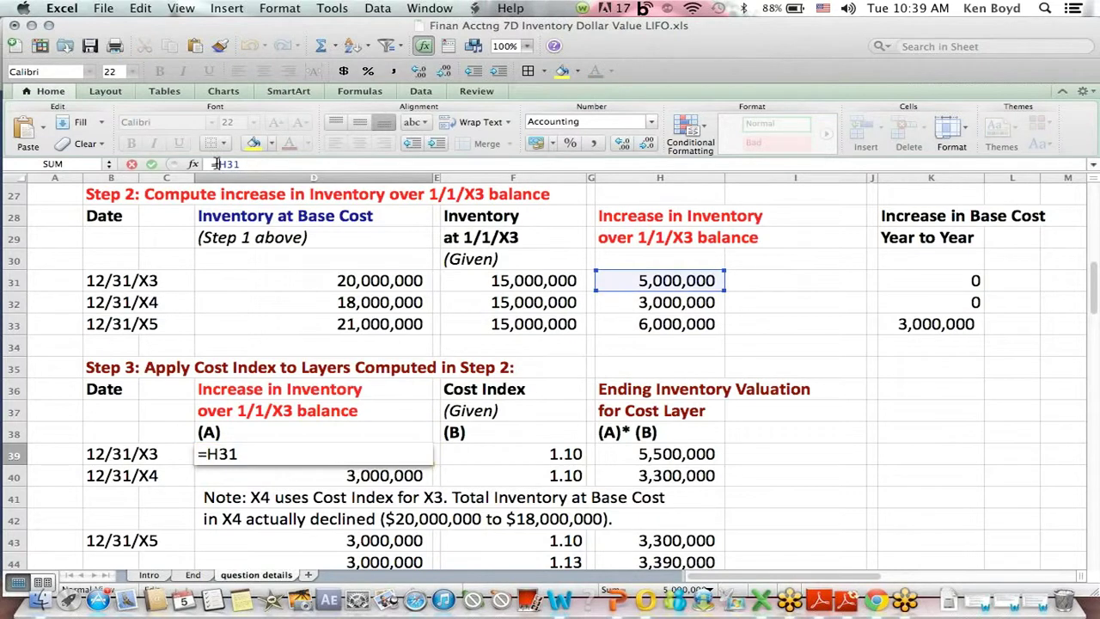
key(Return)
click(545, 454)
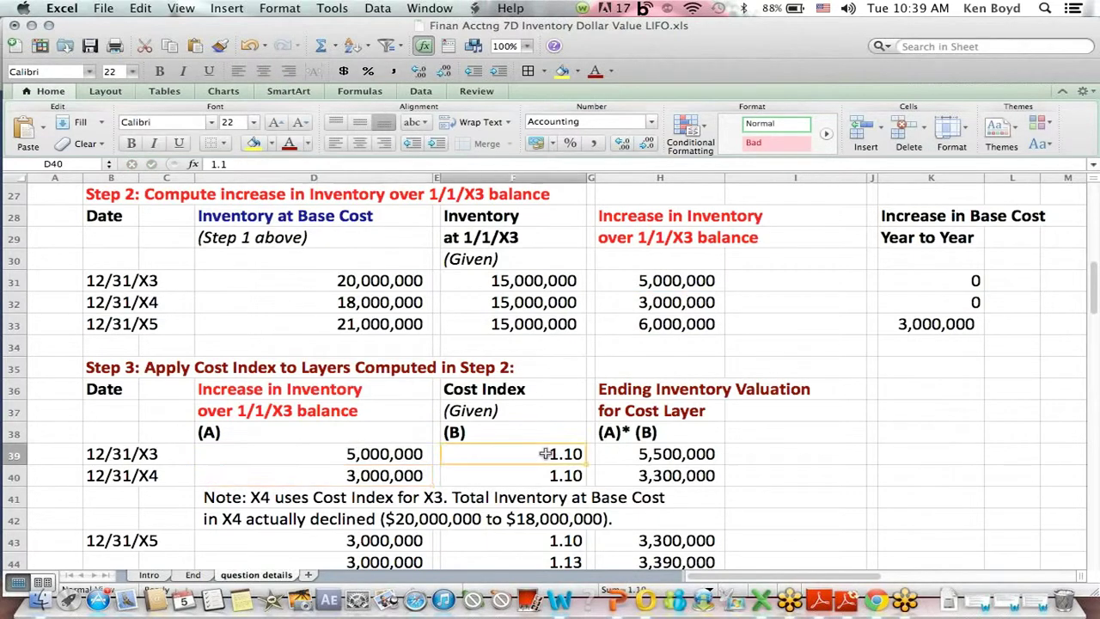
click(664, 461)
click(232, 163)
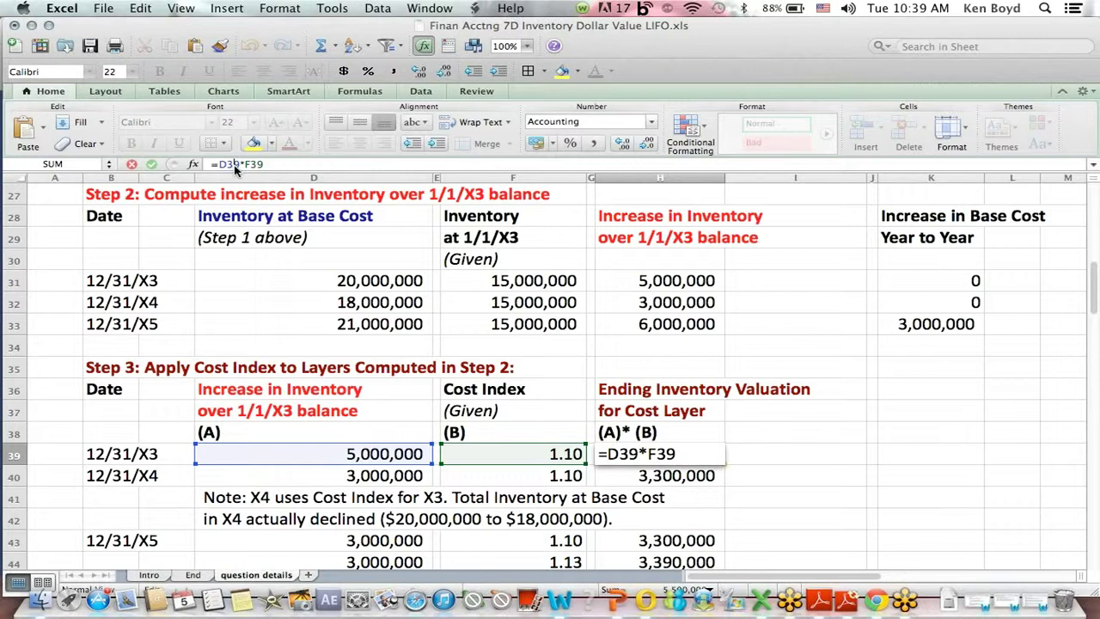
key(Return)
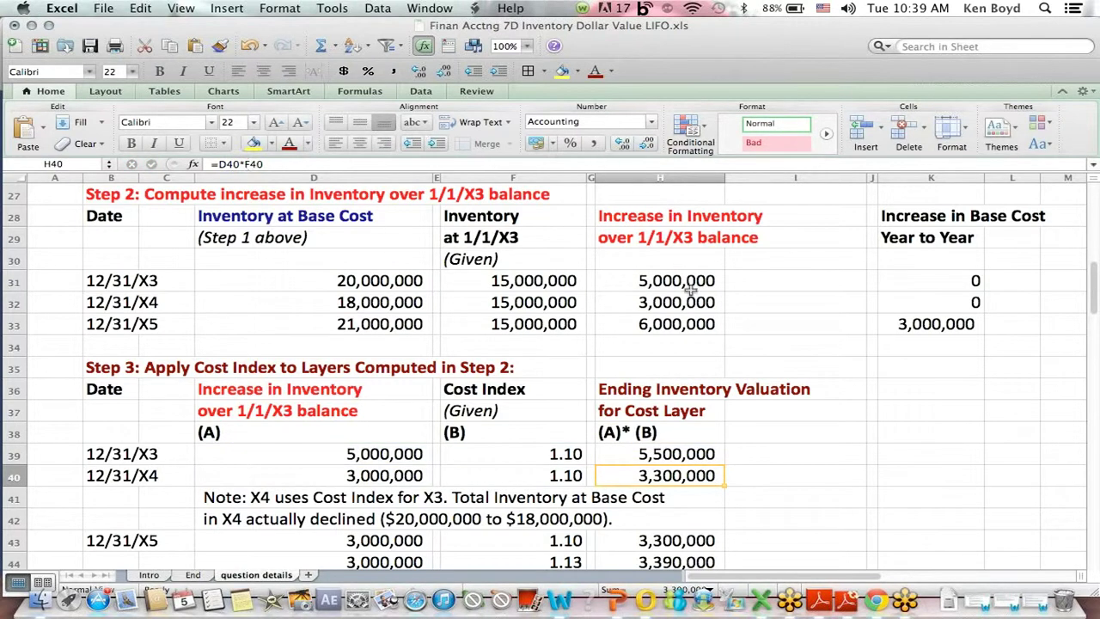
click(692, 283)
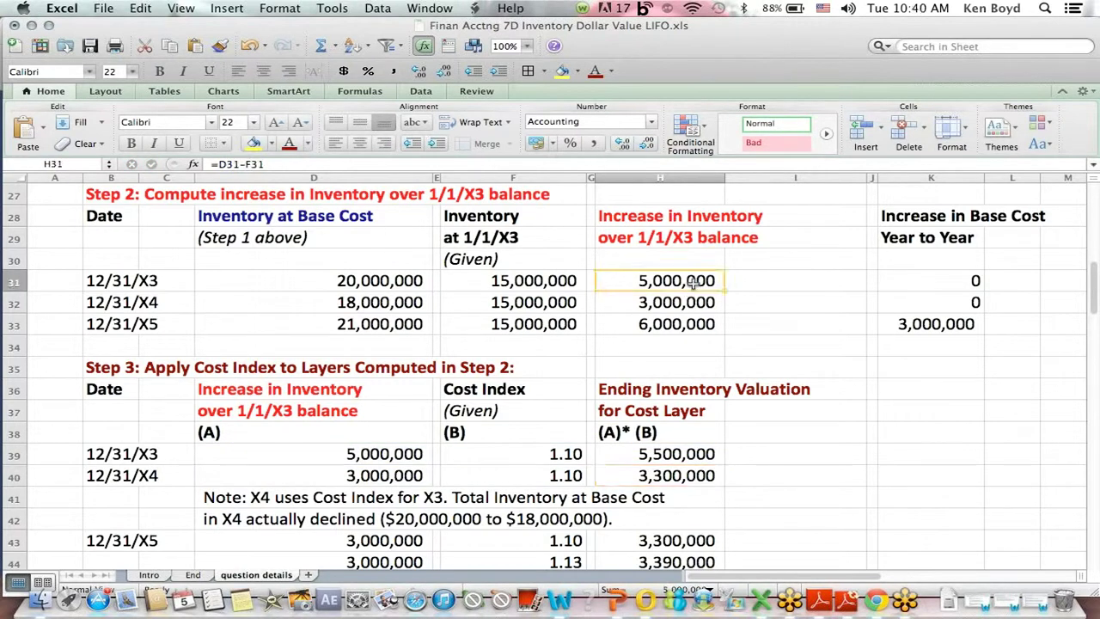
click(631, 455)
click(237, 165)
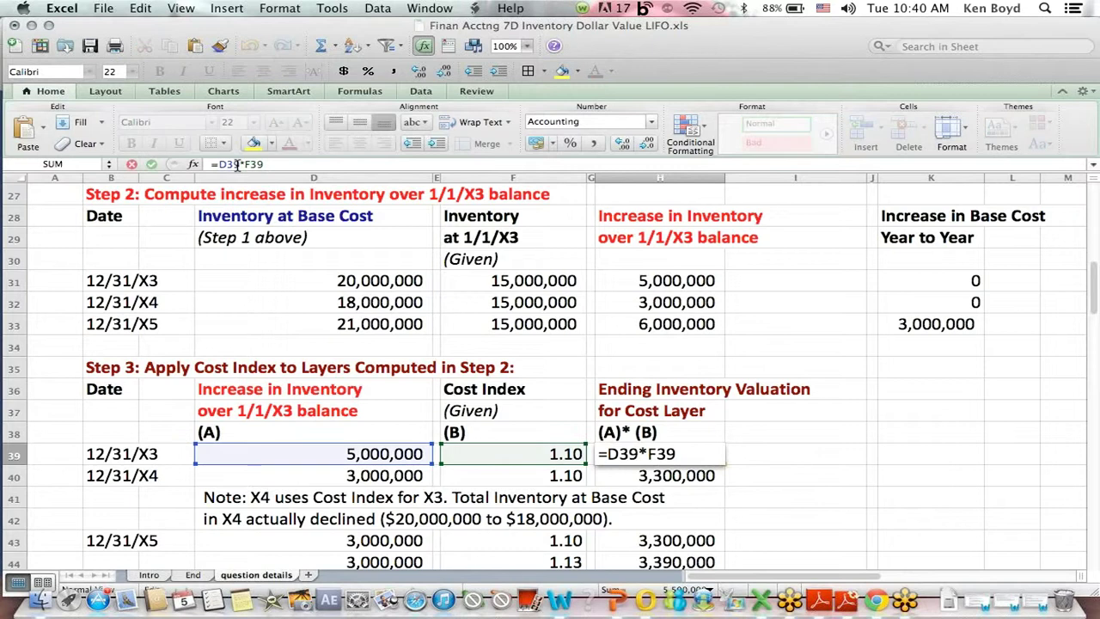
key(Return)
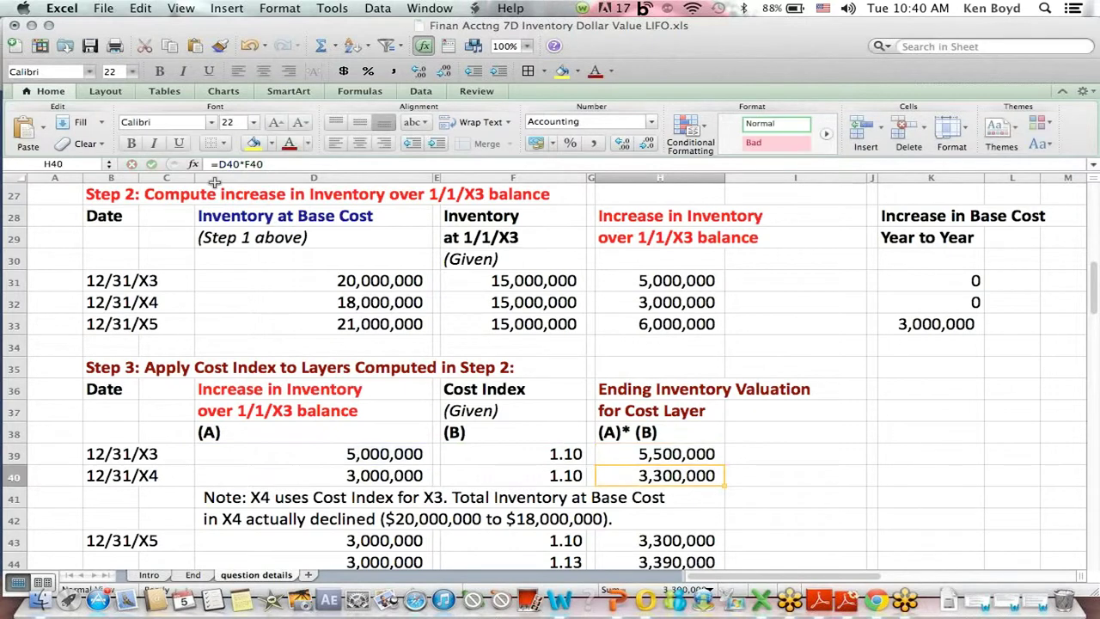
- Link the X4 layer D40 to =H32 (3,000,000) and review the note on its 1.10 index
click(298, 473)
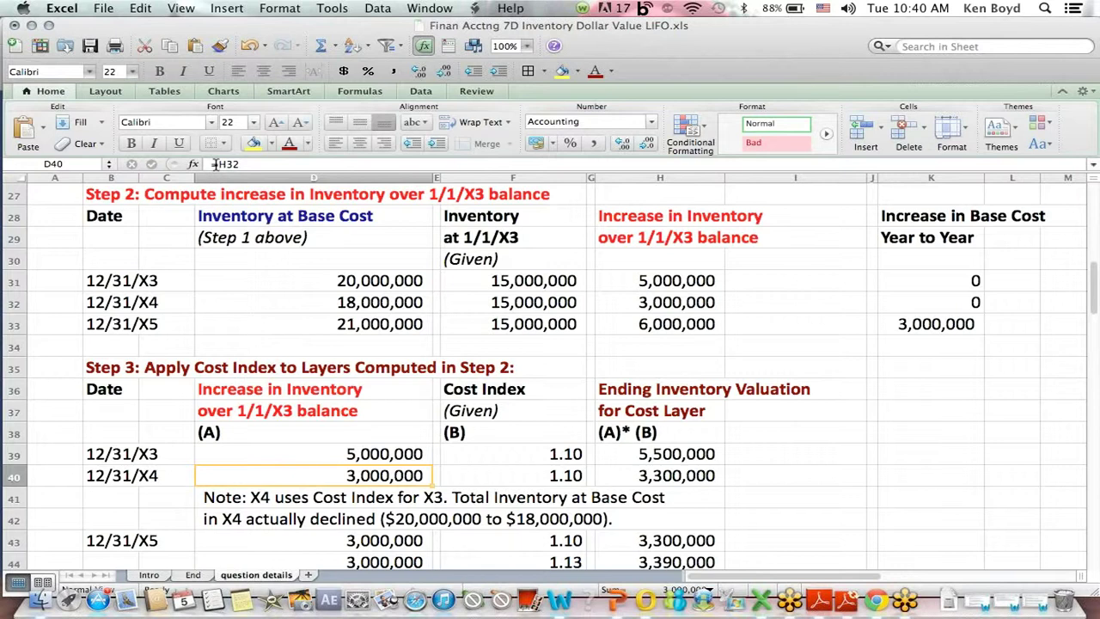
click(215, 164)
key(Return)
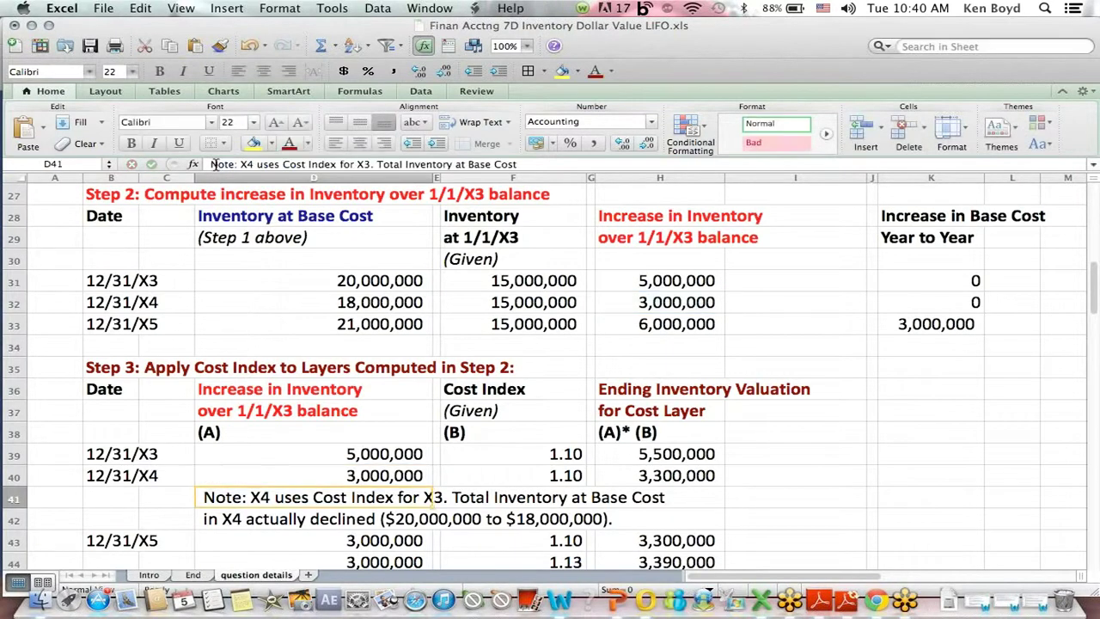
click(563, 391)
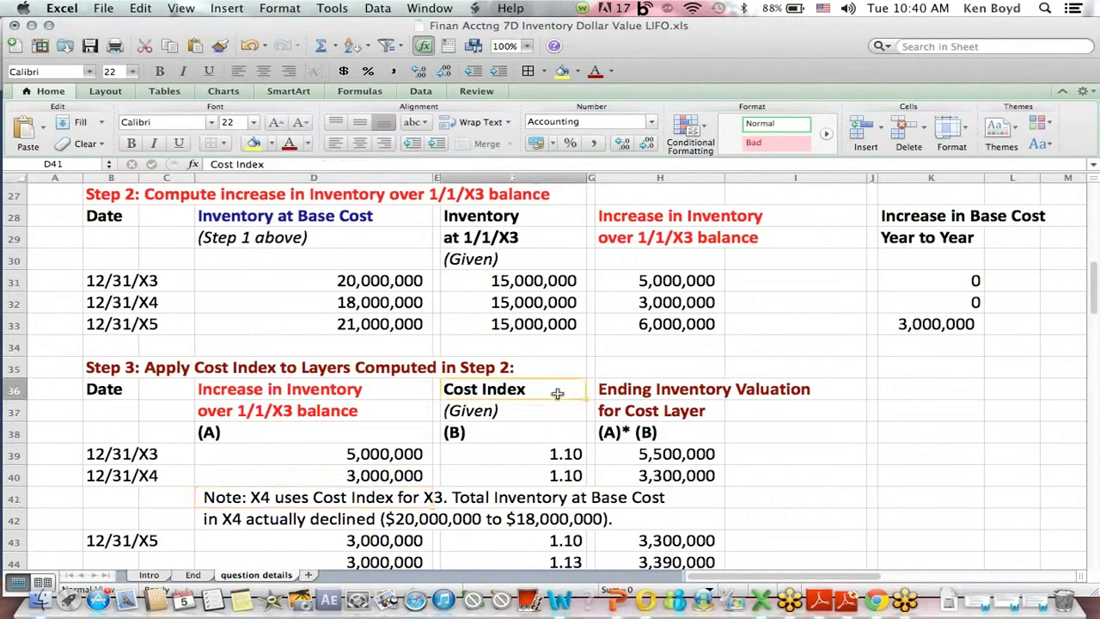
click(539, 478)
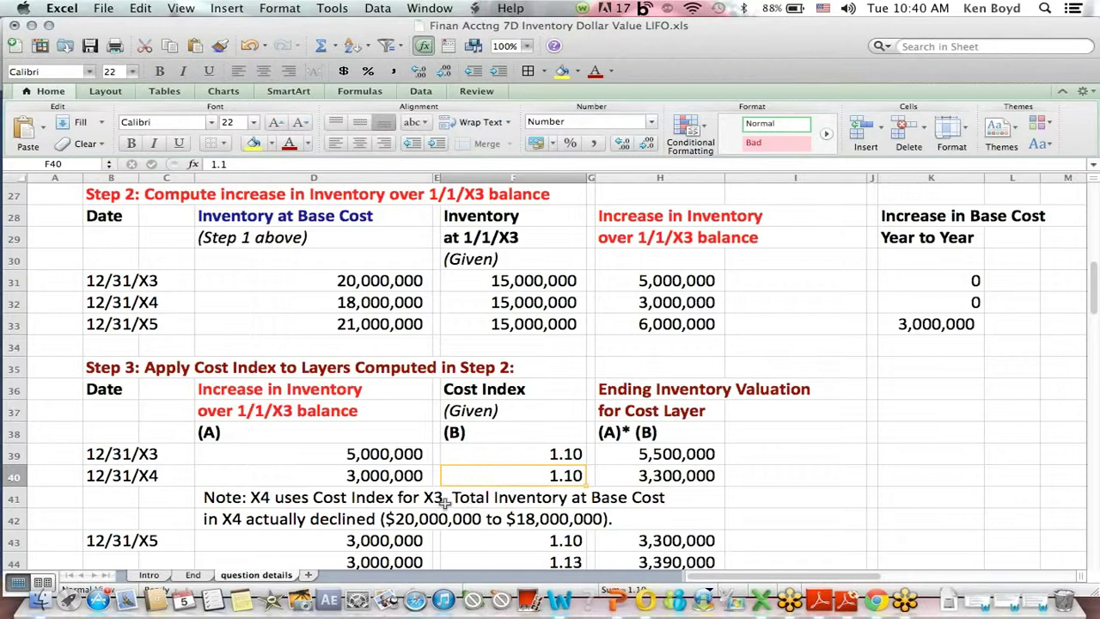
drag(450, 498, 653, 497)
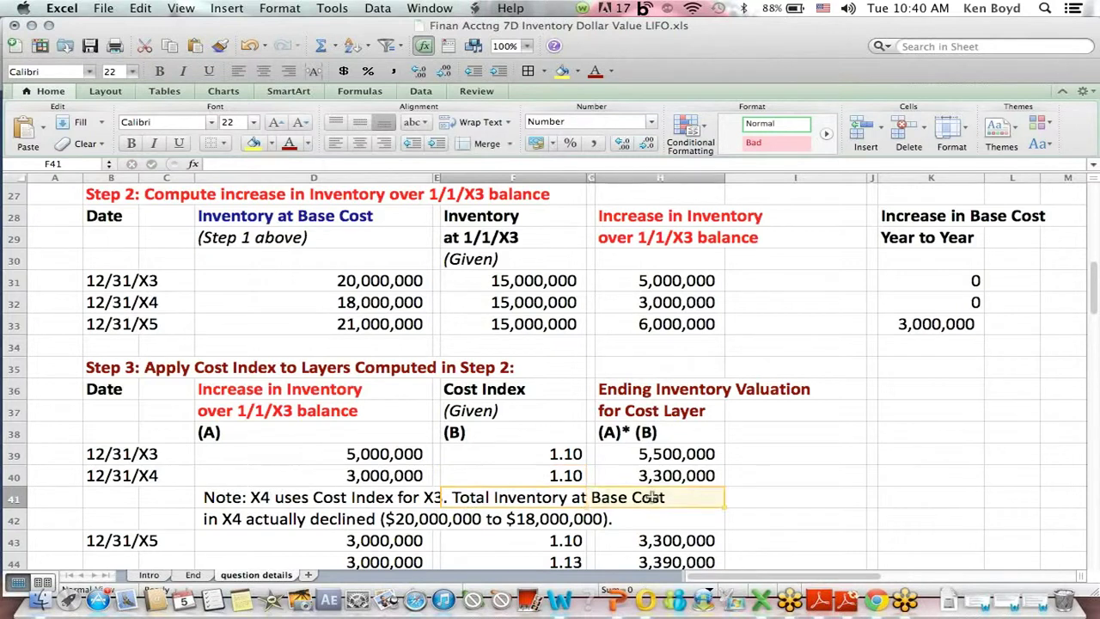
drag(226, 513, 714, 532)
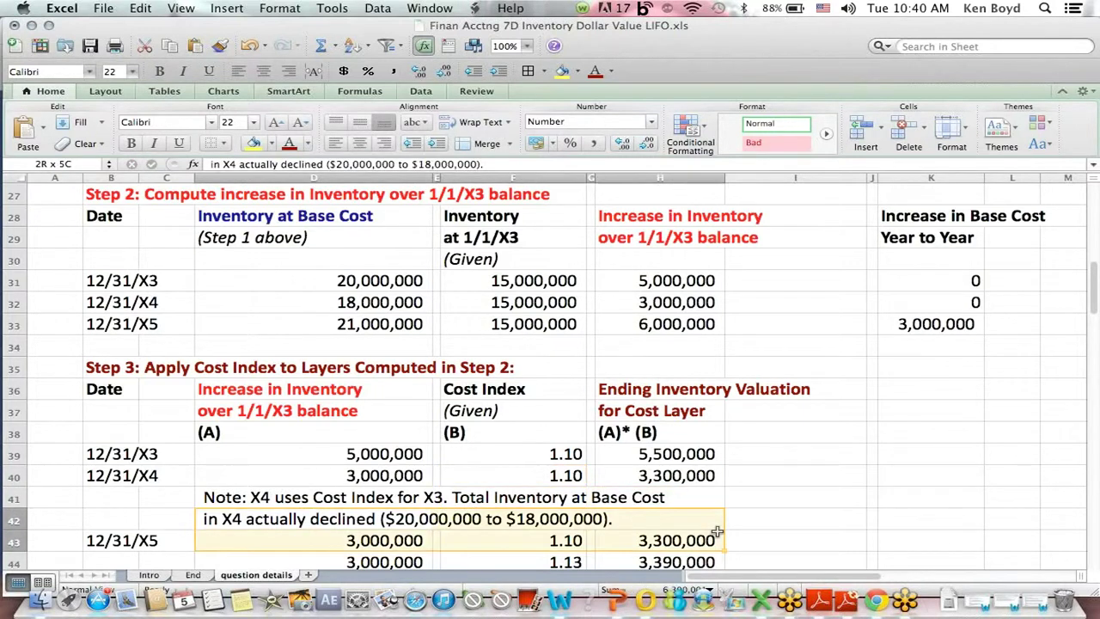
click(828, 179)
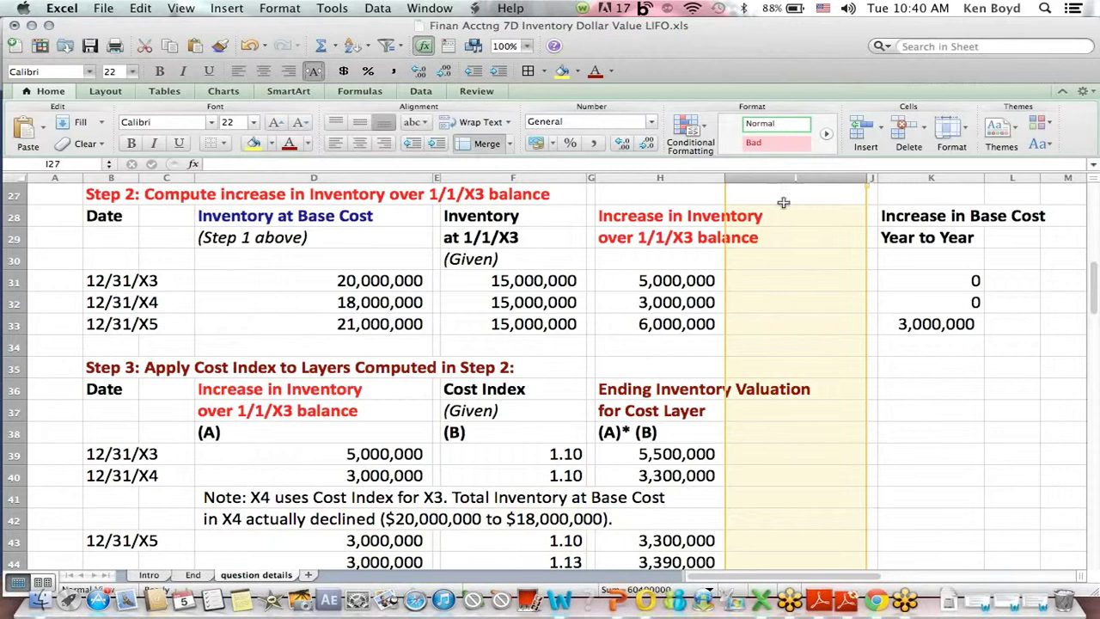
- Review the X3 and X4 inventory at base cost results in Step 1
click(796, 196)
scroll(797, 196, up, 5)
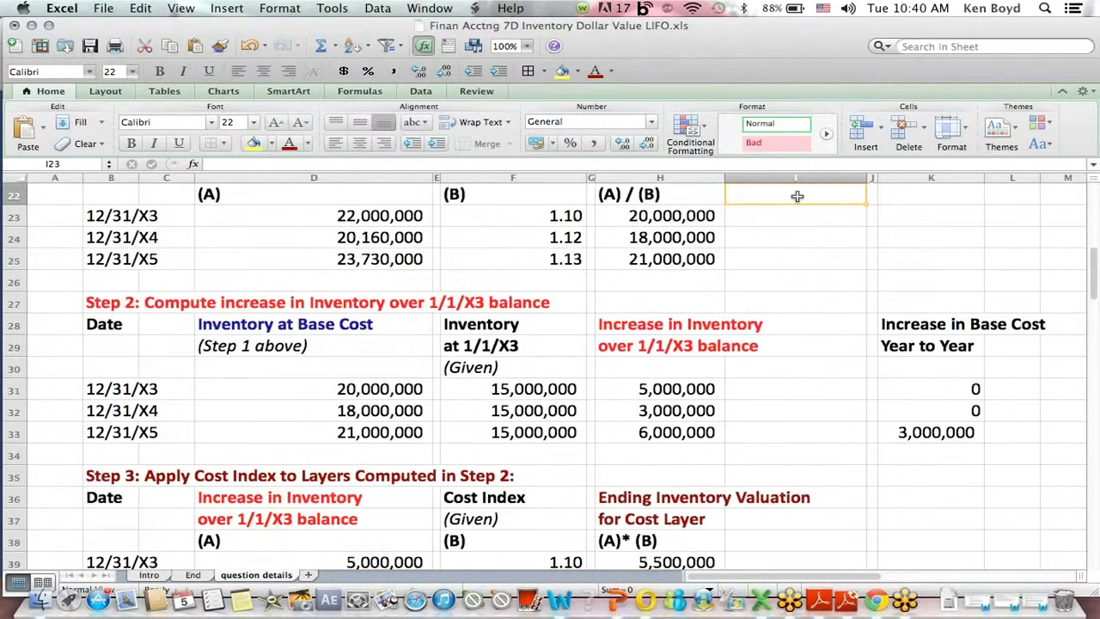
click(658, 263)
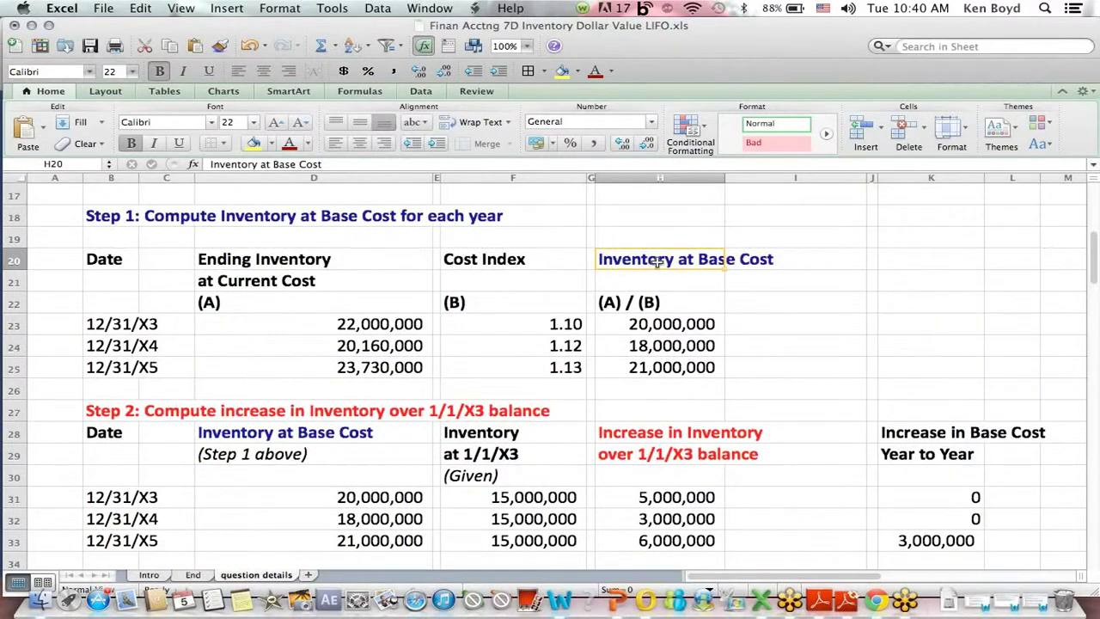
drag(649, 326, 736, 343)
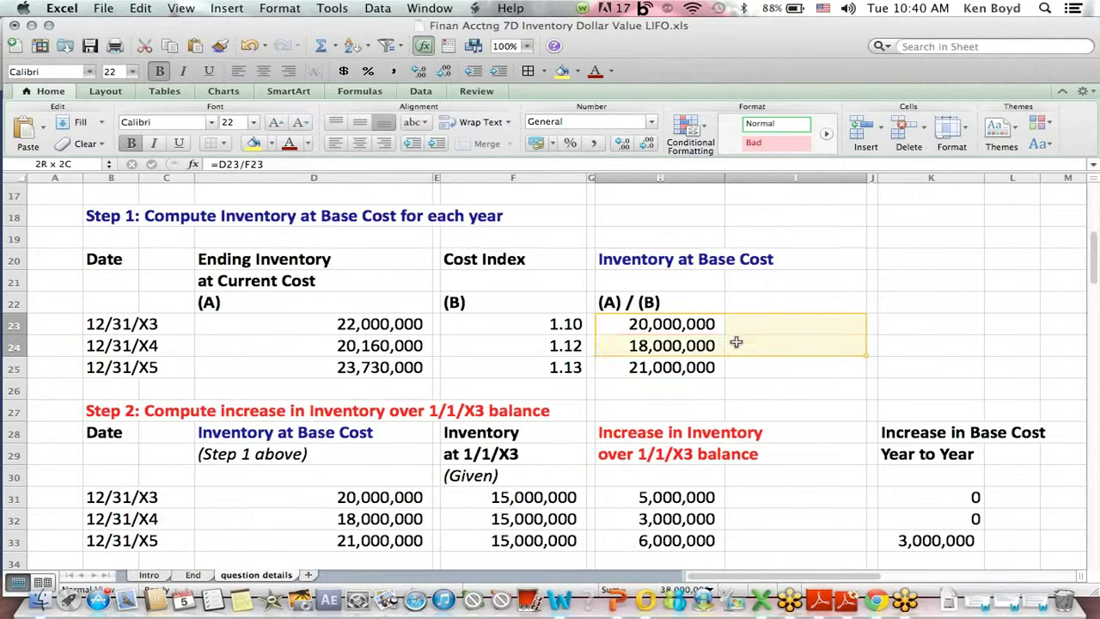
- Compare the X3/X4 increases over base and zero year-to-year increases, then scroll to the Step 3 notes
click(786, 475)
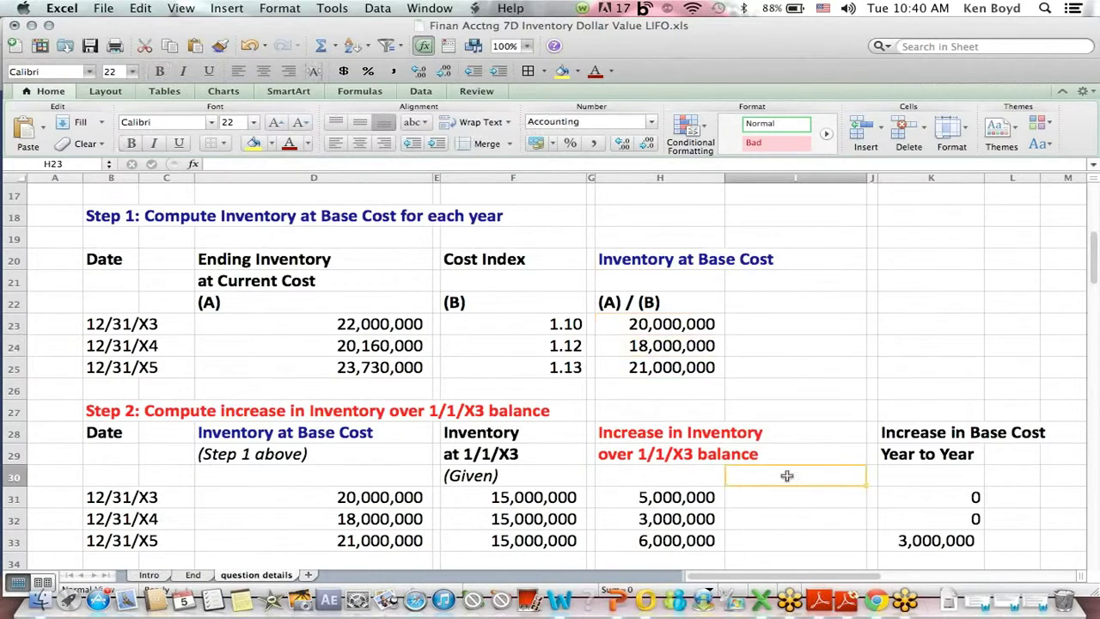
drag(651, 498, 720, 522)
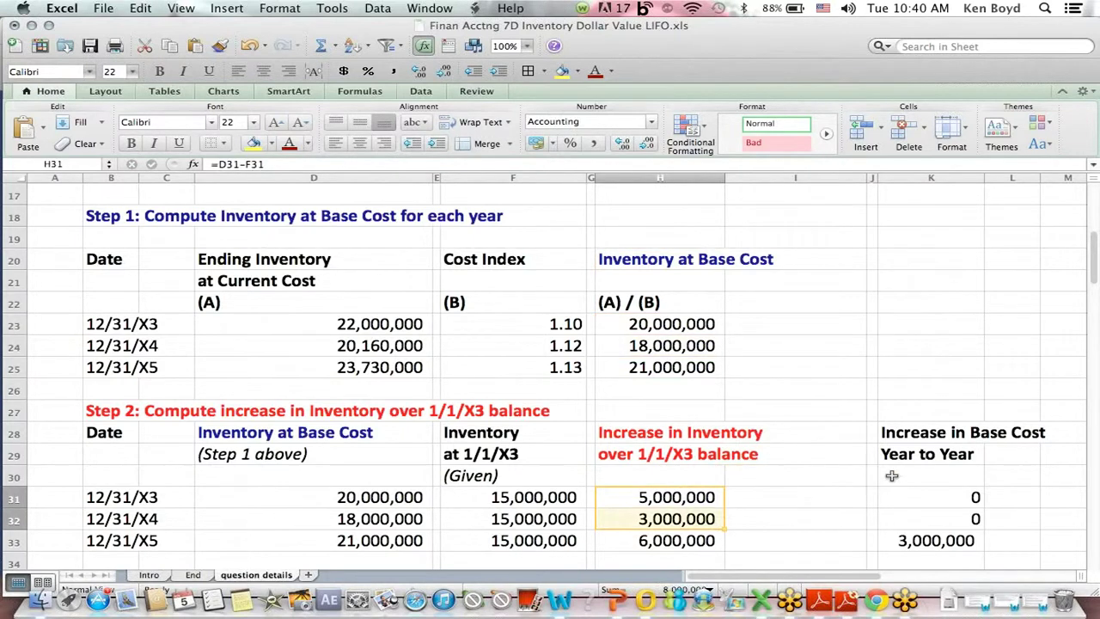
drag(893, 489, 893, 515)
drag(645, 259, 734, 261)
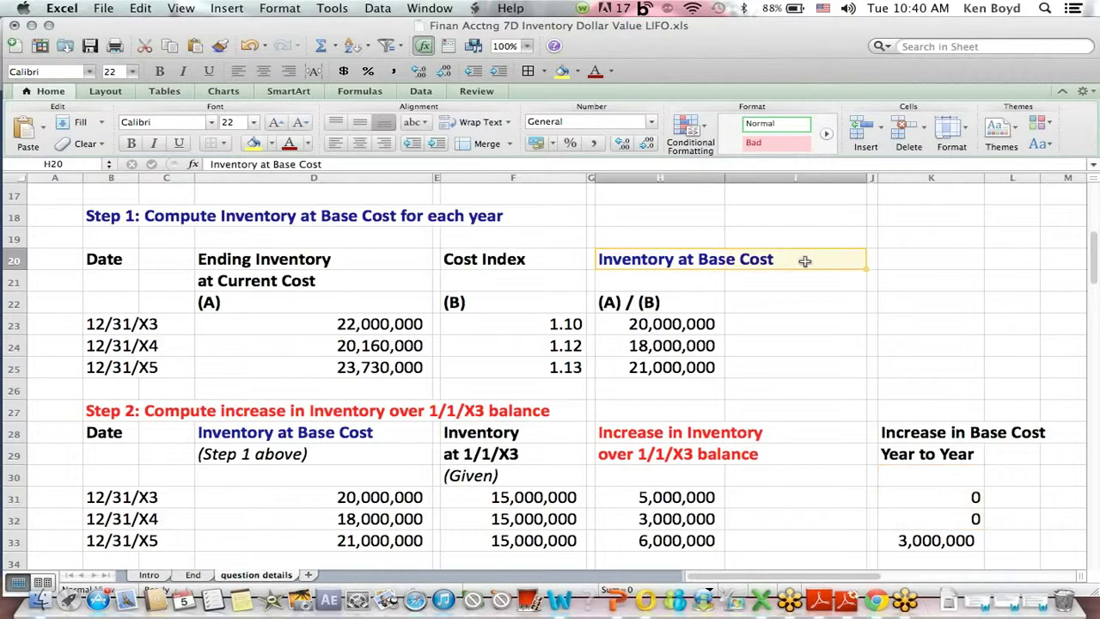
drag(694, 323, 694, 349)
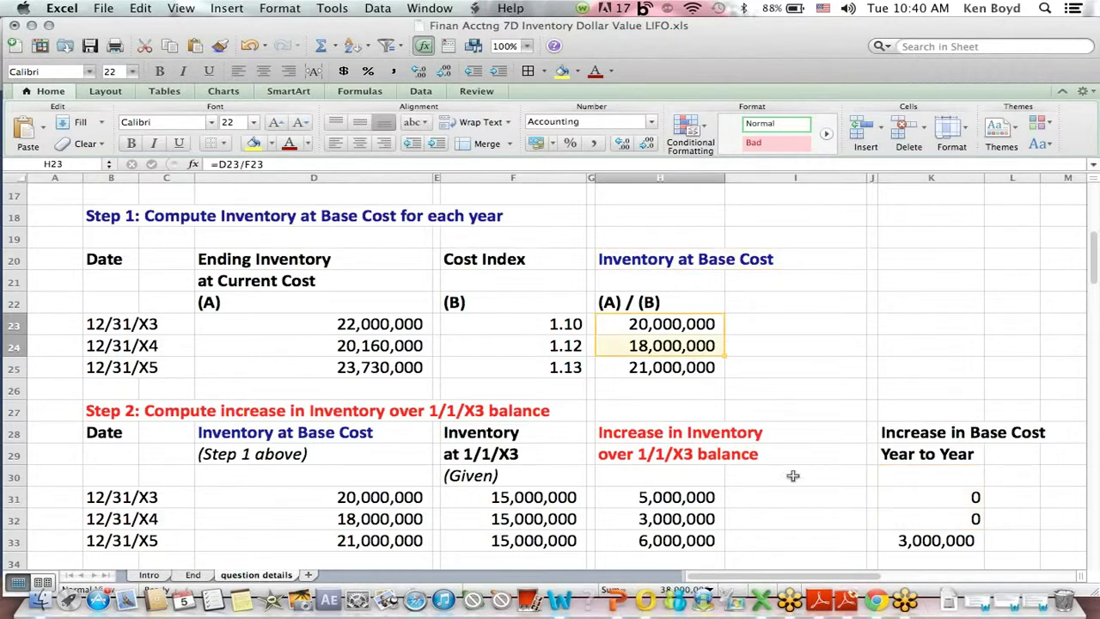
click(807, 505)
key(Down)
key(Down)
key(Down)
key(Down)
key(Down)
key(Down)
key(Down)
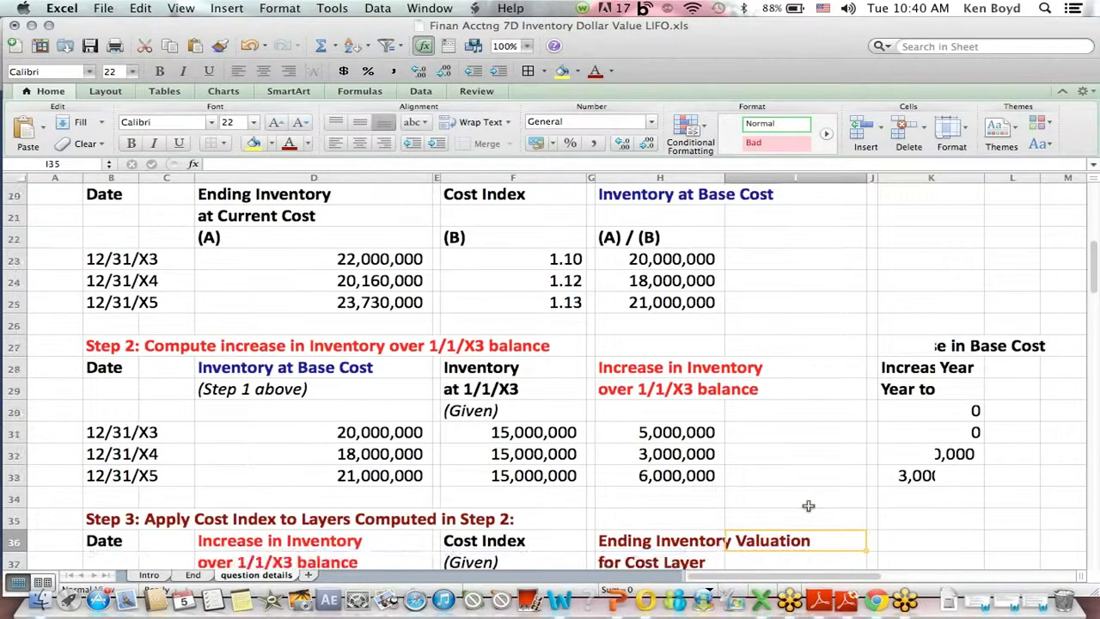
key(Down)
key(Down)
key(Down)
key(Down)
key(Down)
key(Down)
key(Down)
key(Down)
key(Down)
key(Down)
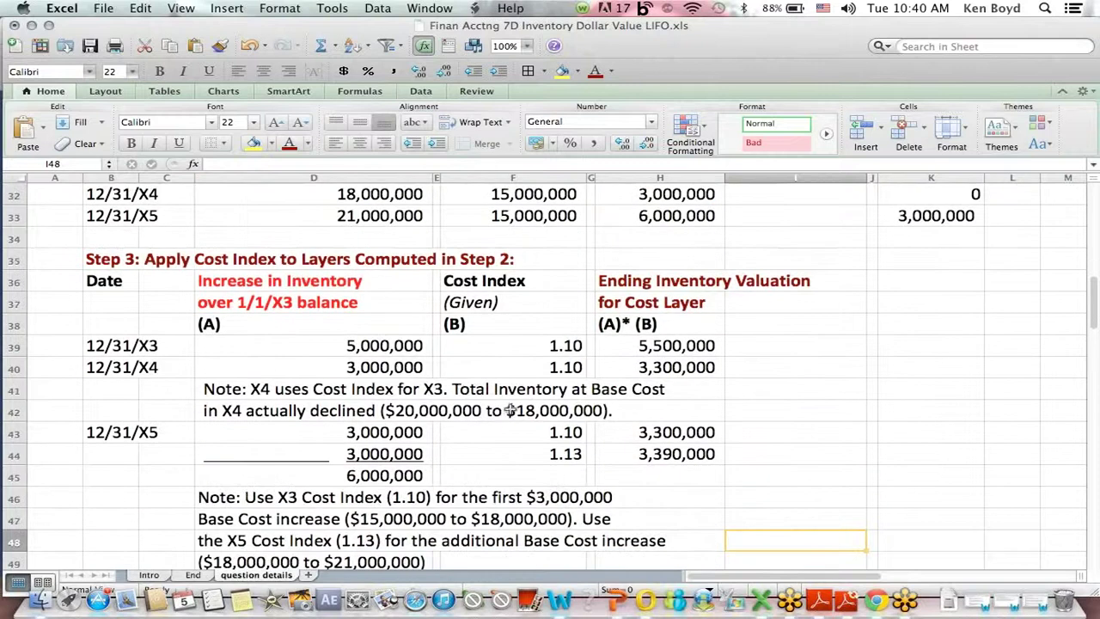
- Re-commit the X4 layer valuation =D40*F40, giving 3,300,000 at index 1.10
click(487, 361)
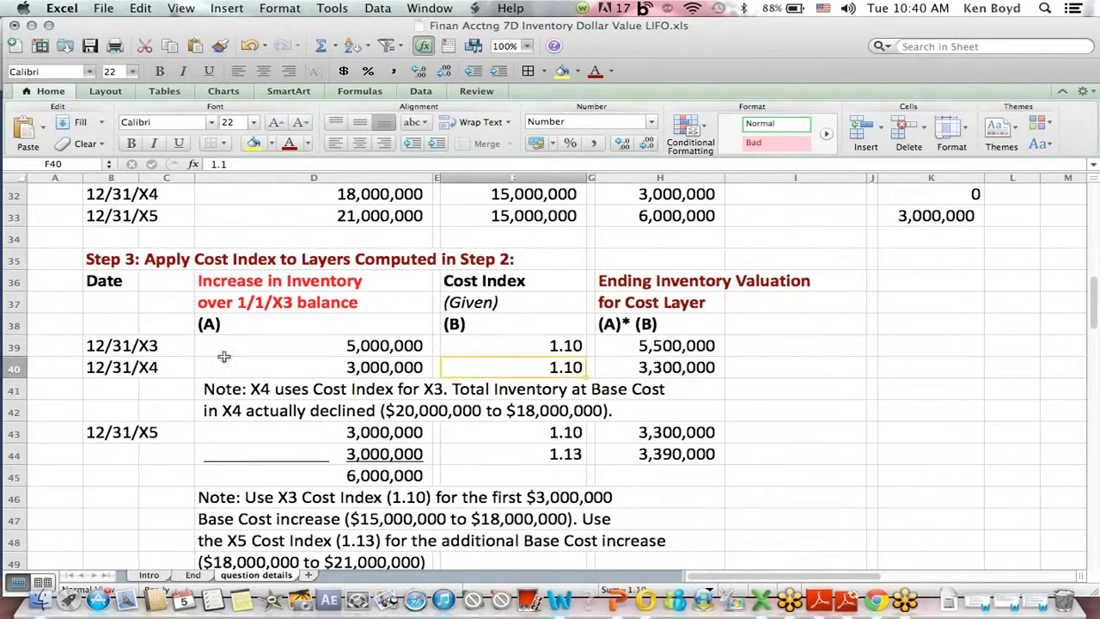
drag(89, 347, 228, 343)
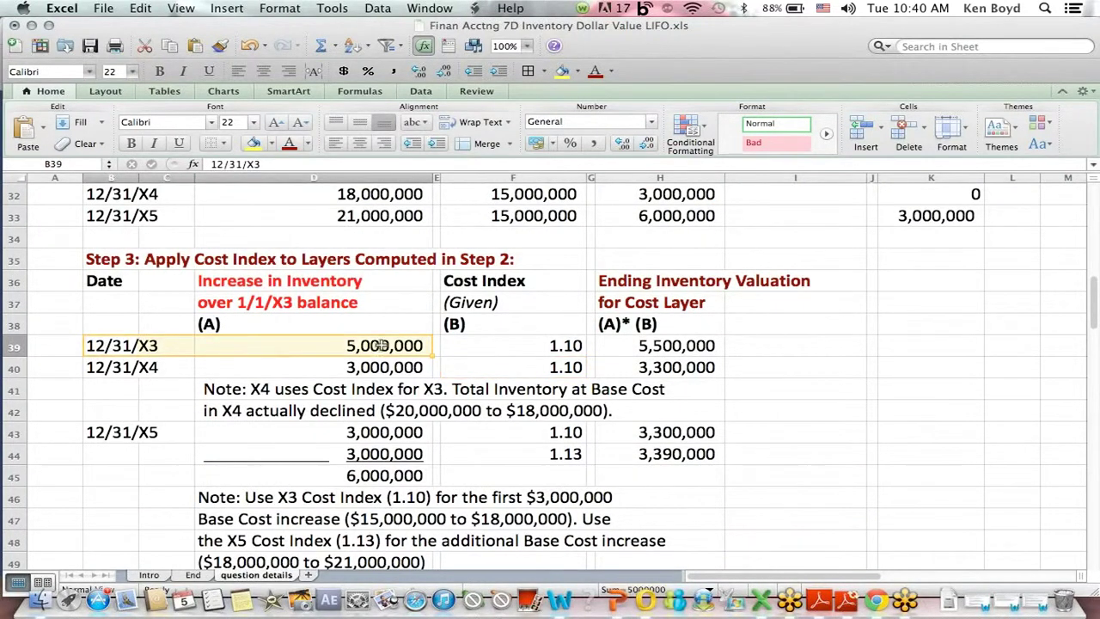
click(494, 372)
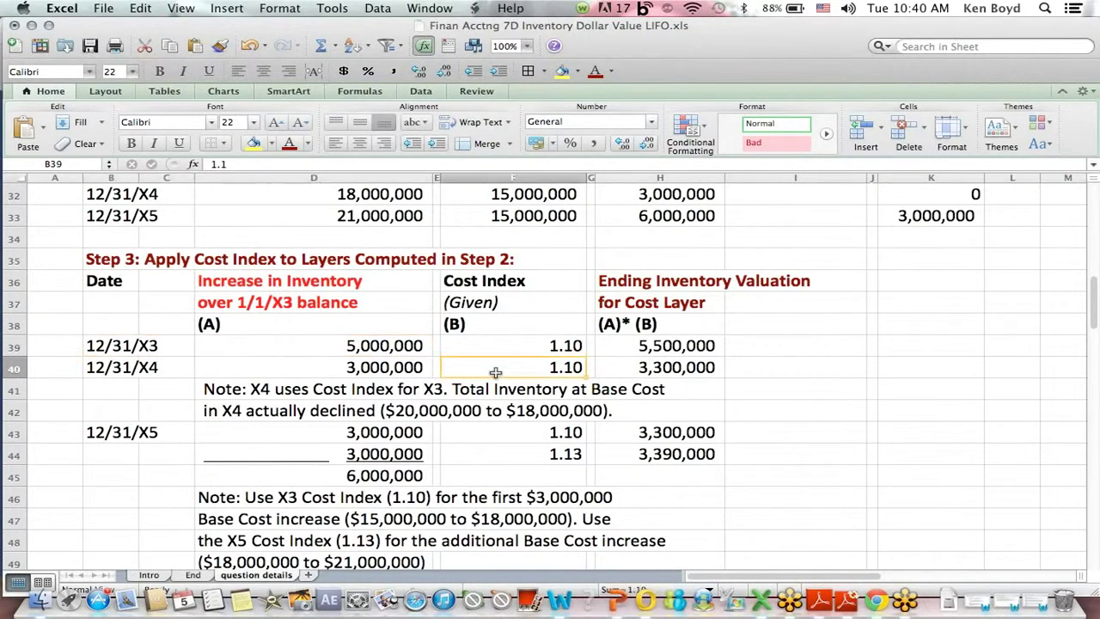
click(348, 367)
click(679, 365)
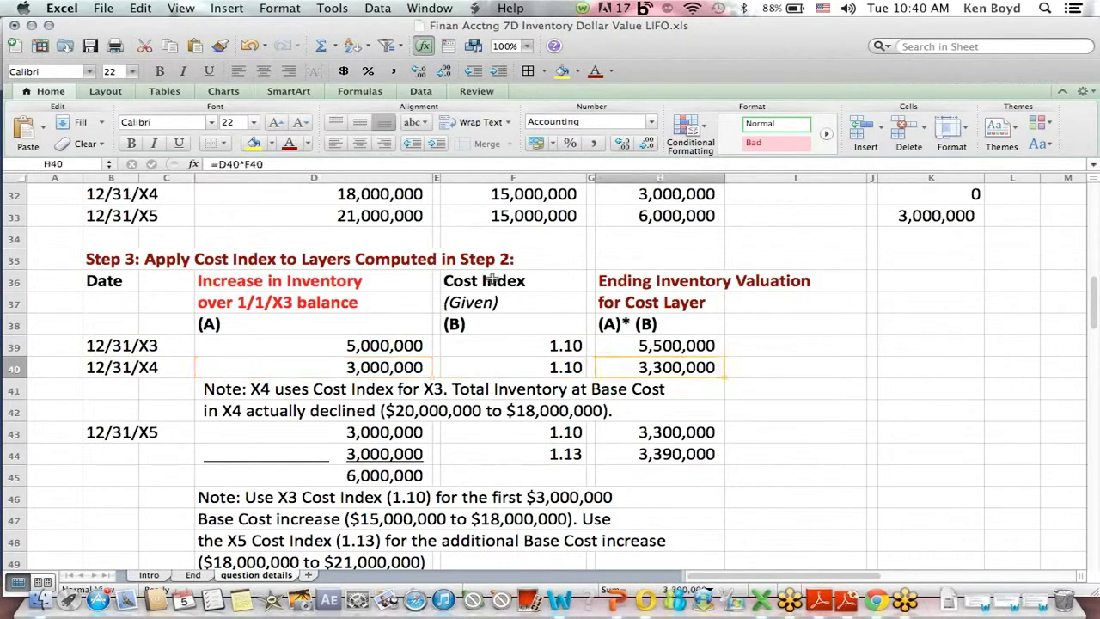
click(249, 163)
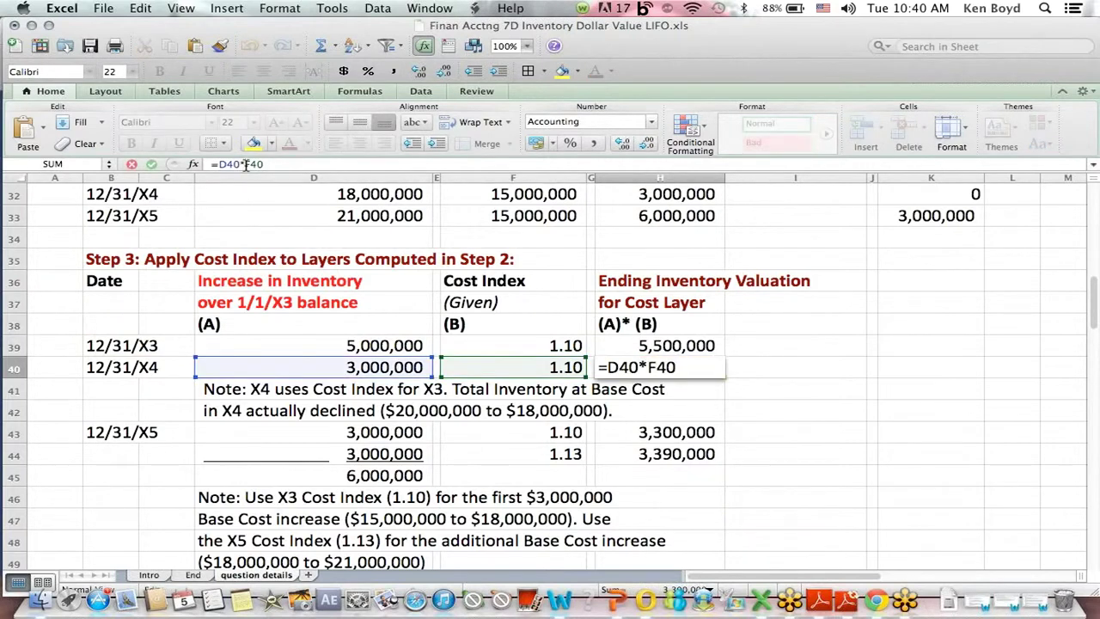
key(Return)
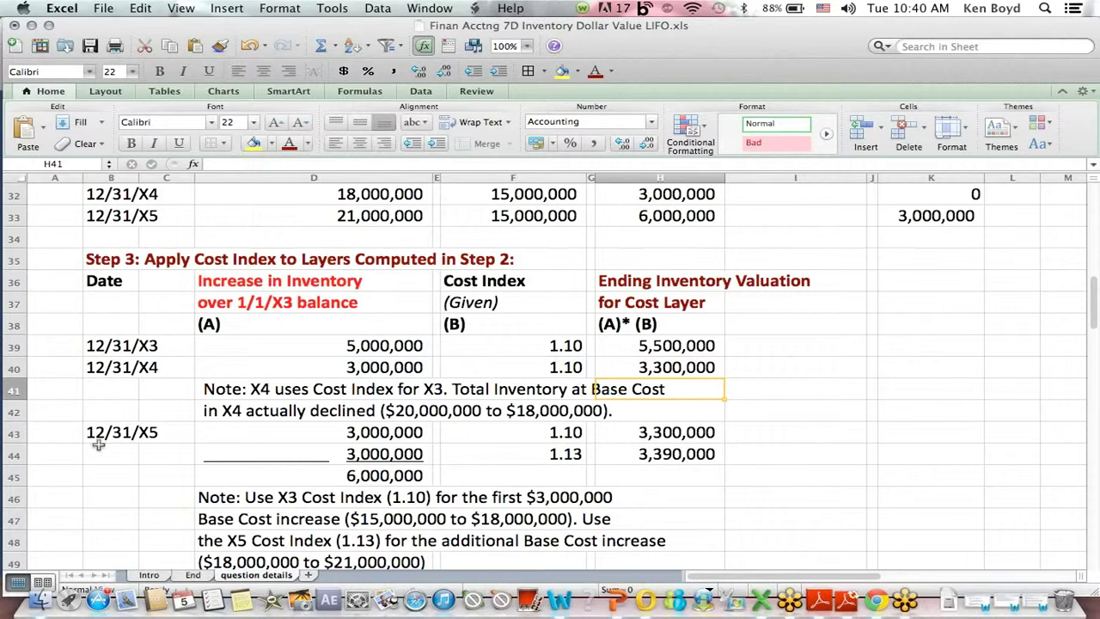
- Highlight the X4 layer row and the two X5 cost layers
click(101, 433)
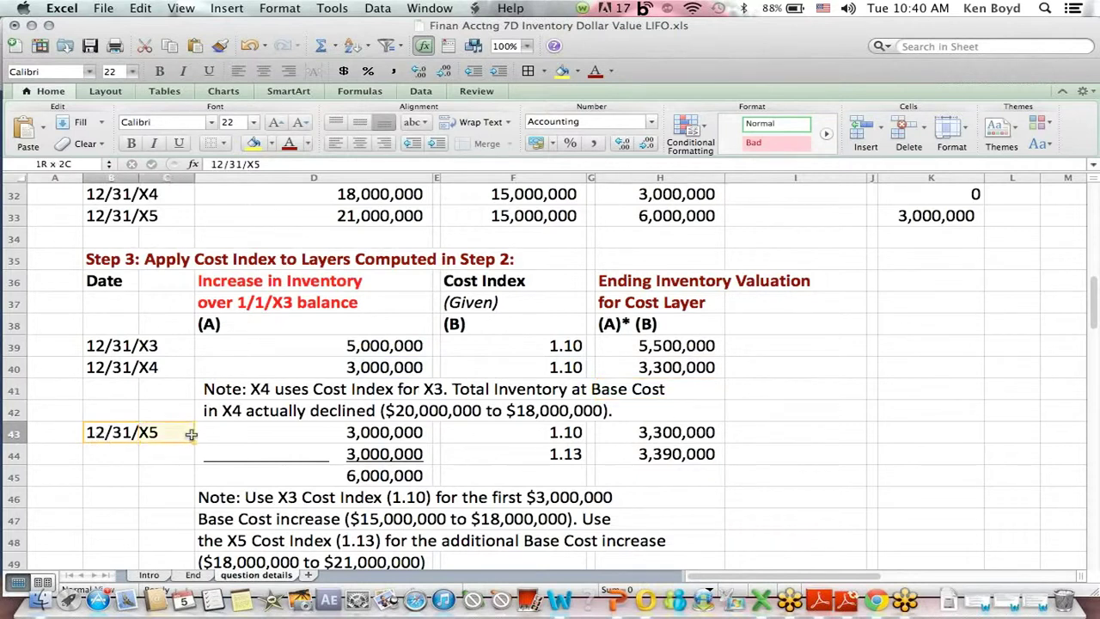
click(378, 369)
drag(452, 368, 631, 371)
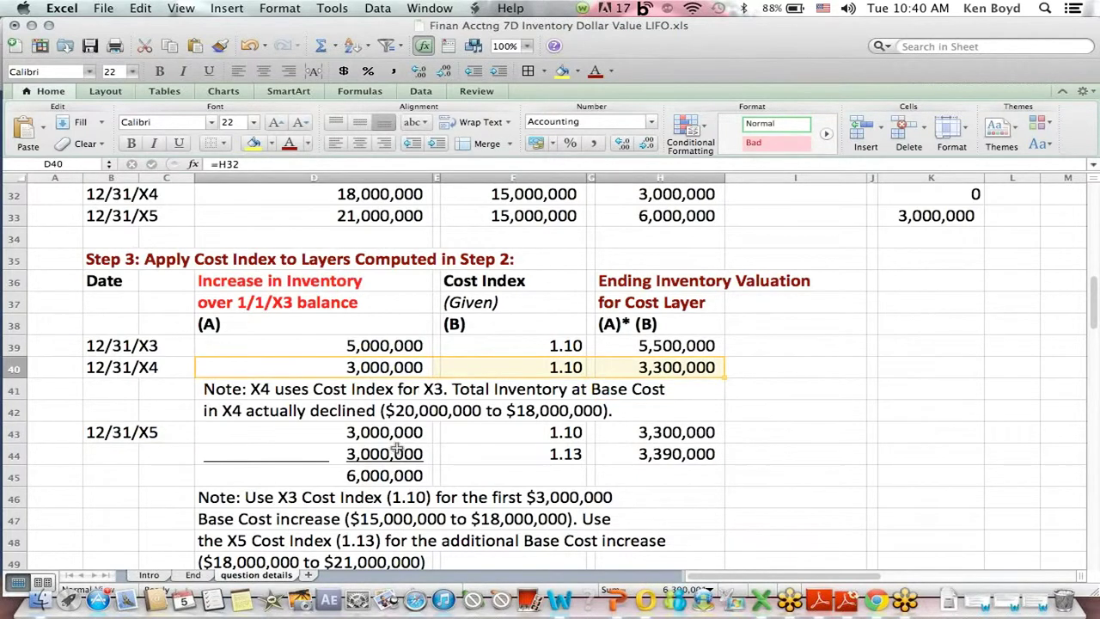
drag(397, 449, 780, 435)
click(829, 227)
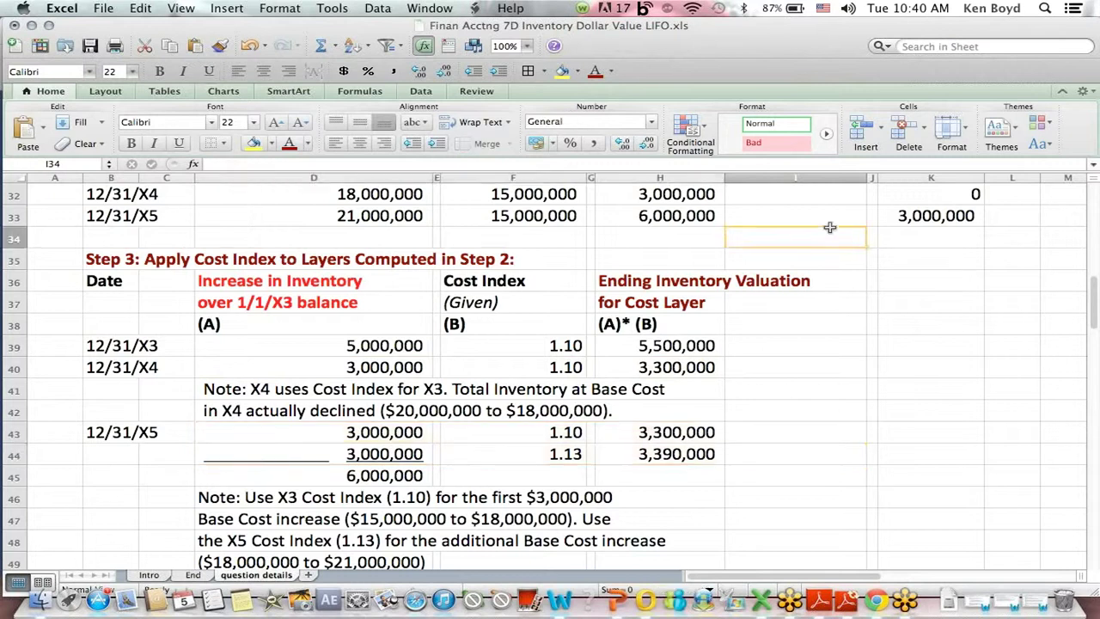
- Check the increase-over-base formulas and re-commit K33 as =H33-H32
click(918, 196)
scroll(917, 196, up, 4)
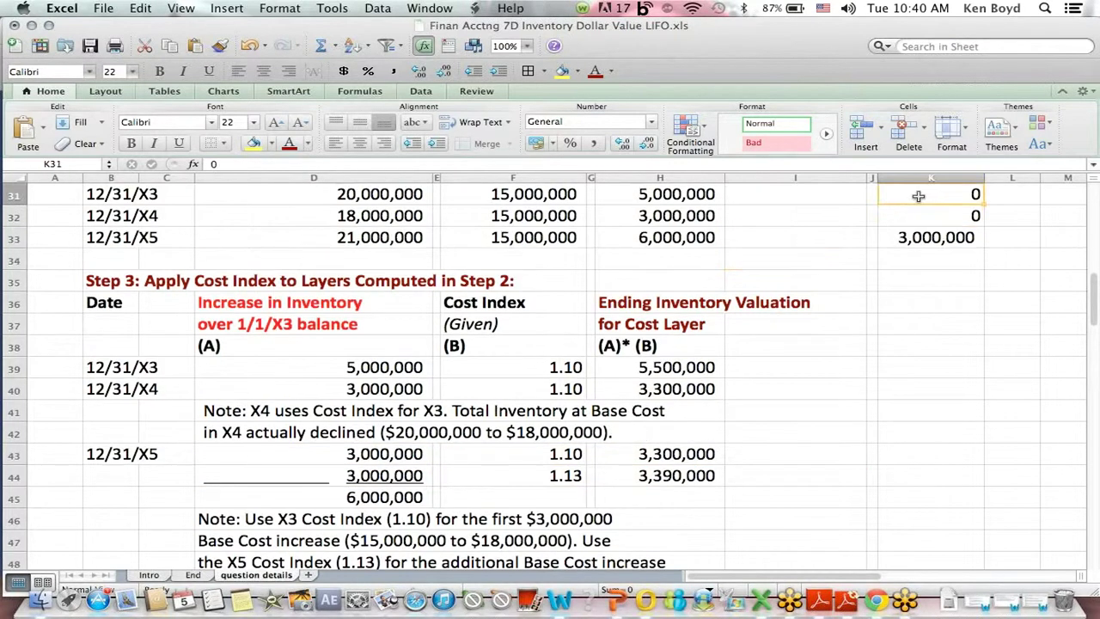
click(917, 196)
click(698, 284)
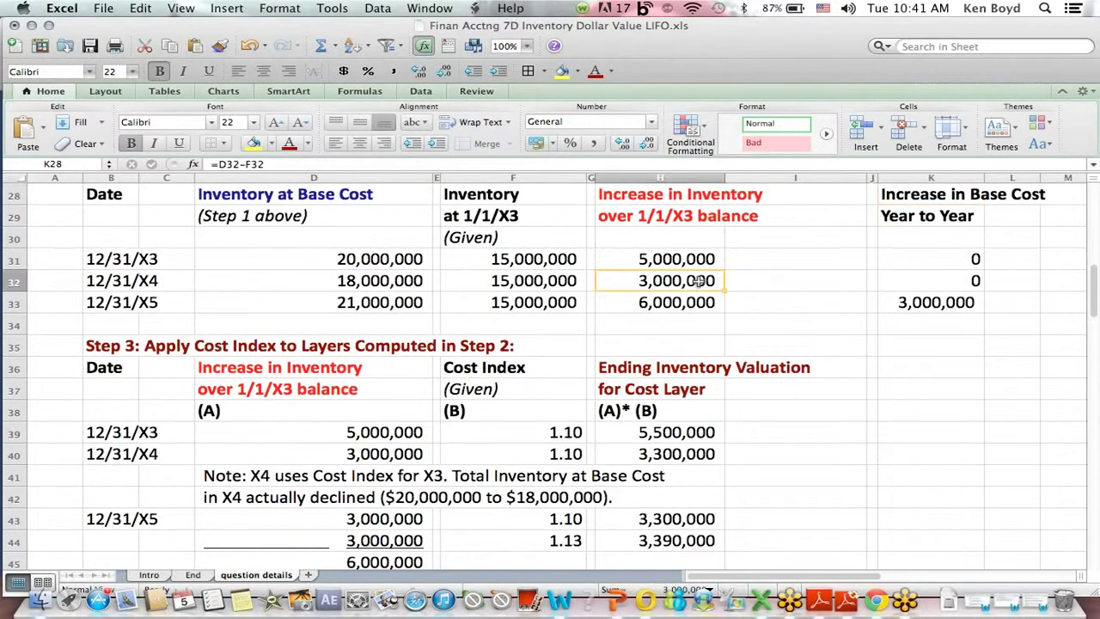
click(693, 303)
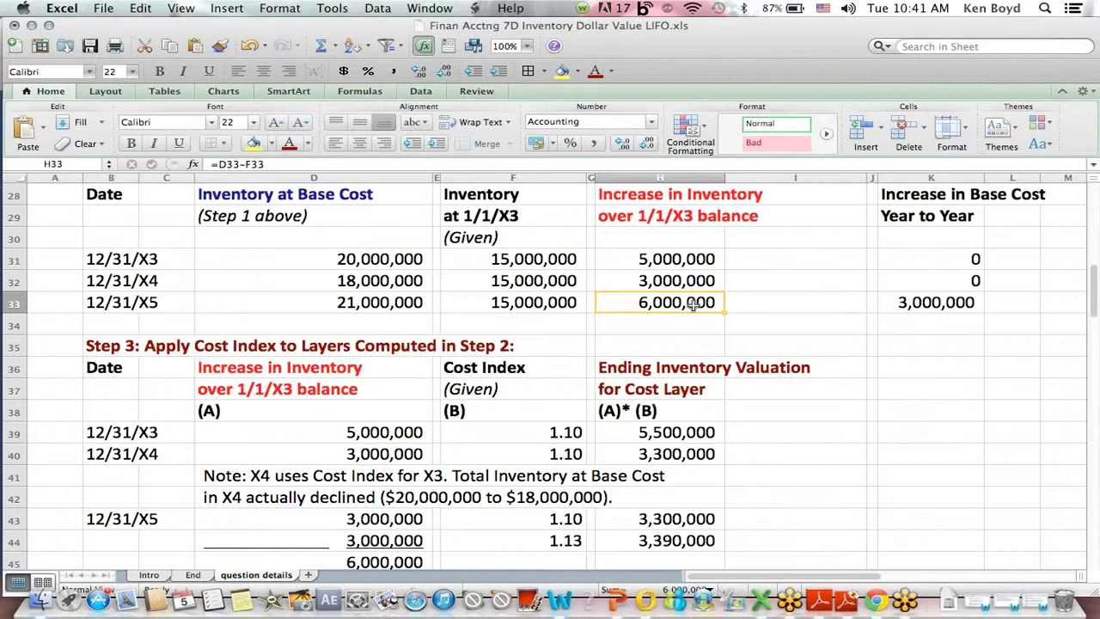
click(901, 304)
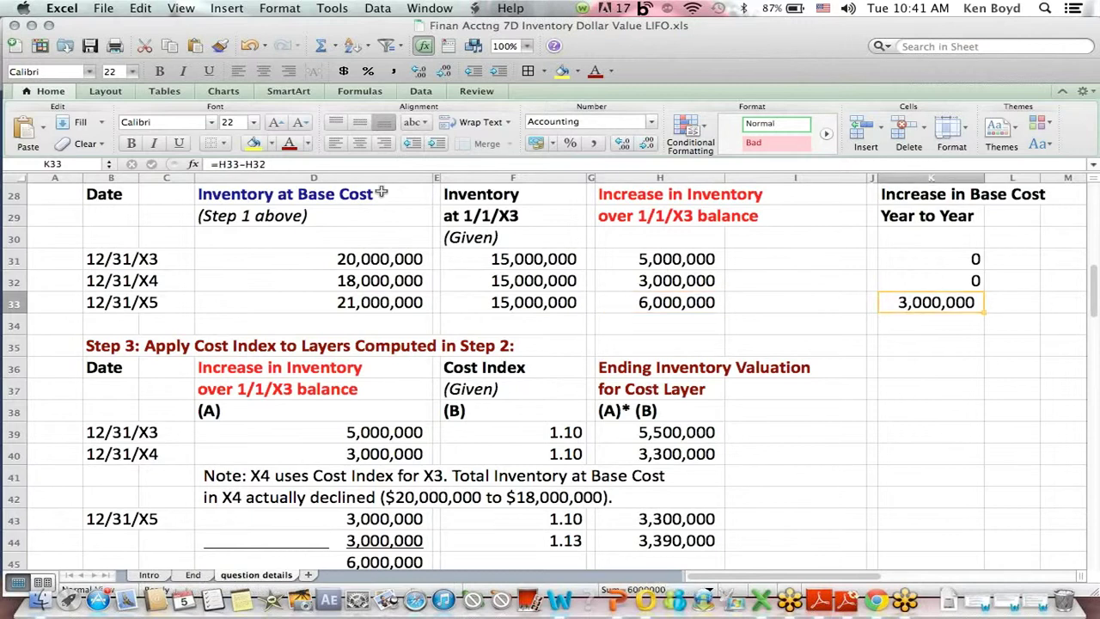
click(242, 164)
key(Return)
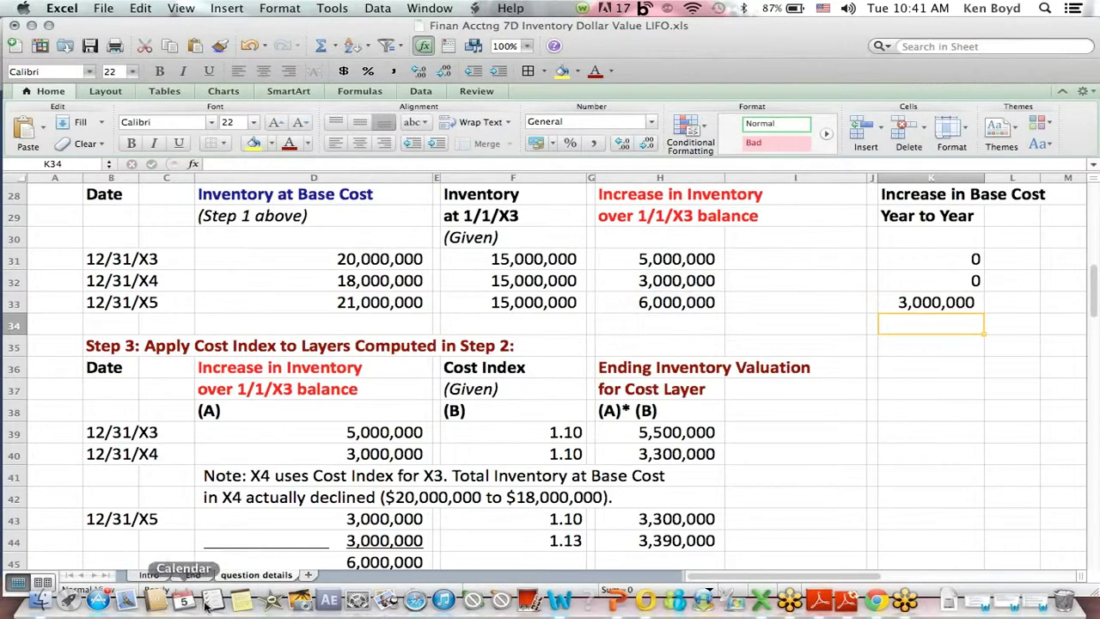
- Re-commit the second X5 layer =D44*F44, using the 1.13 index from F25, giving 3,390,000
click(337, 540)
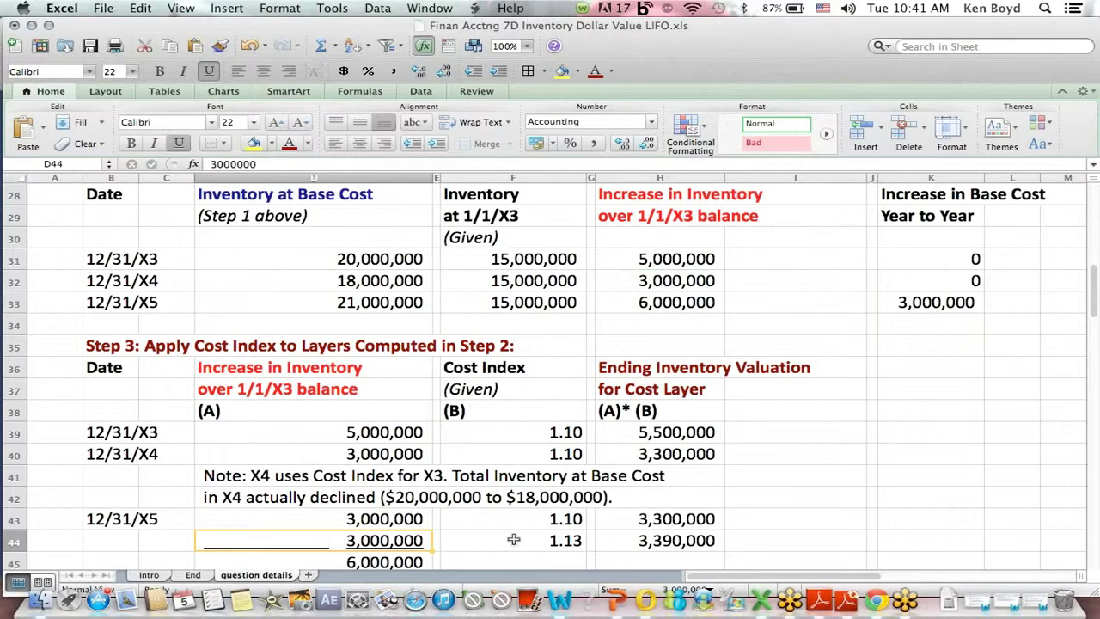
click(545, 541)
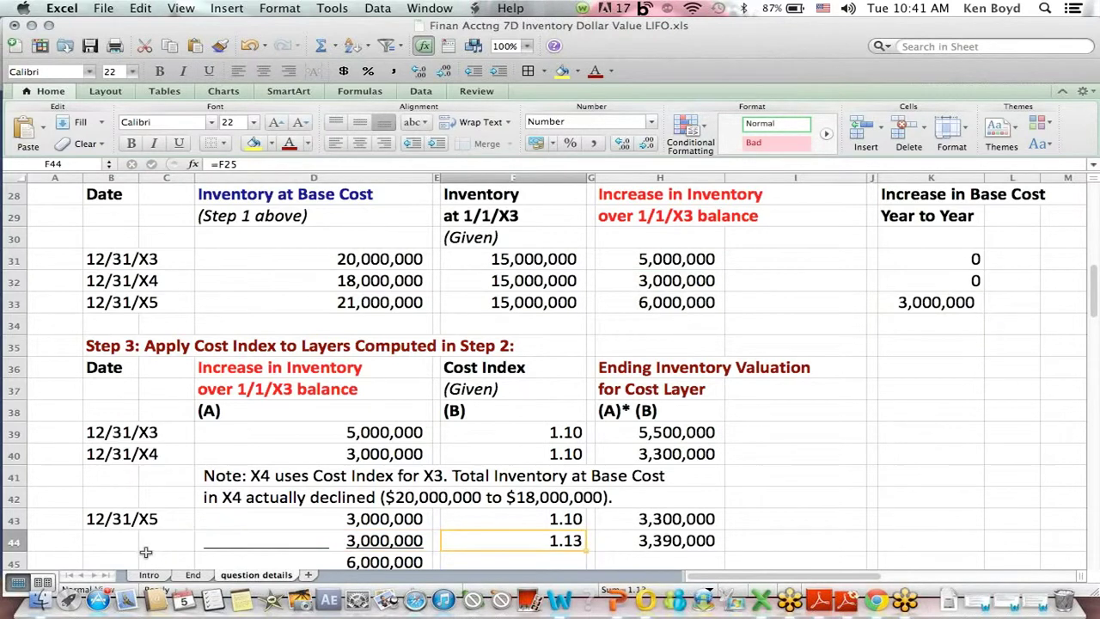
click(534, 361)
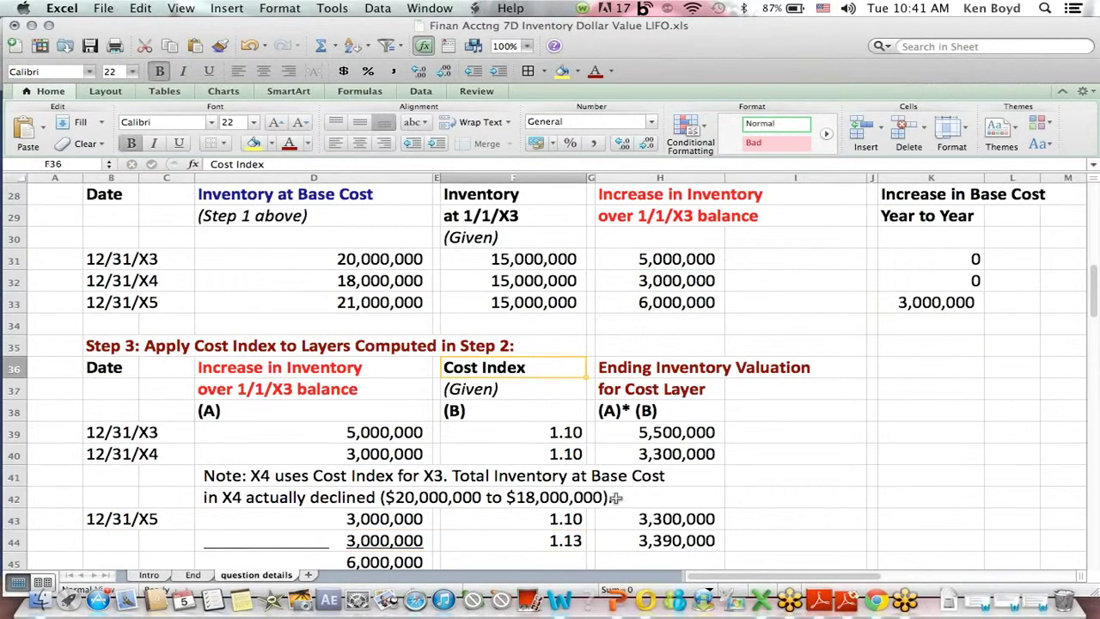
click(652, 537)
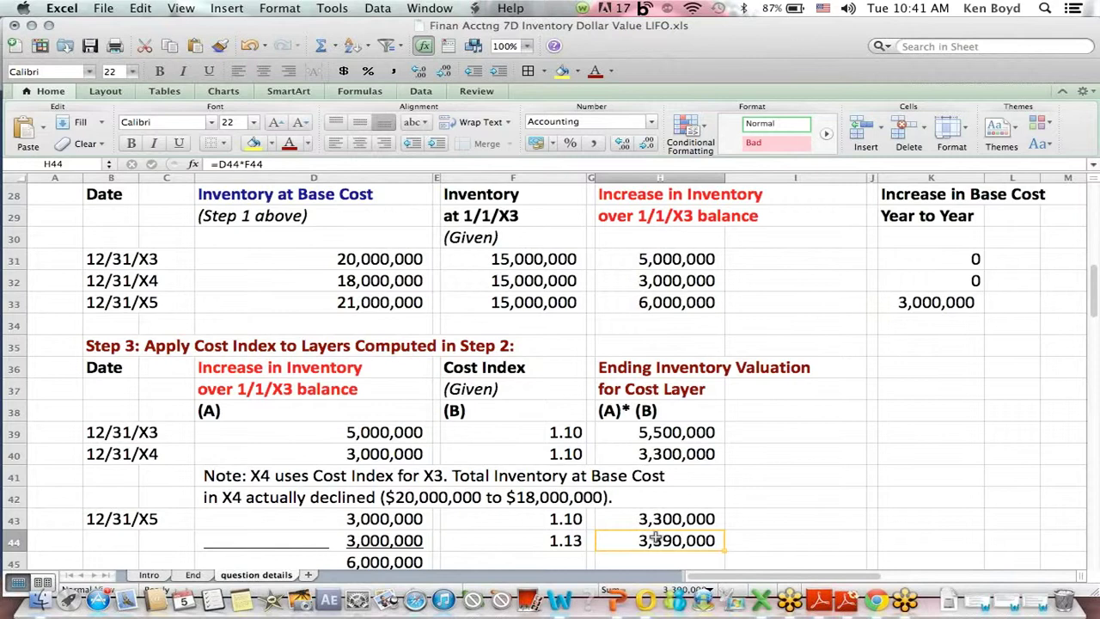
click(230, 163)
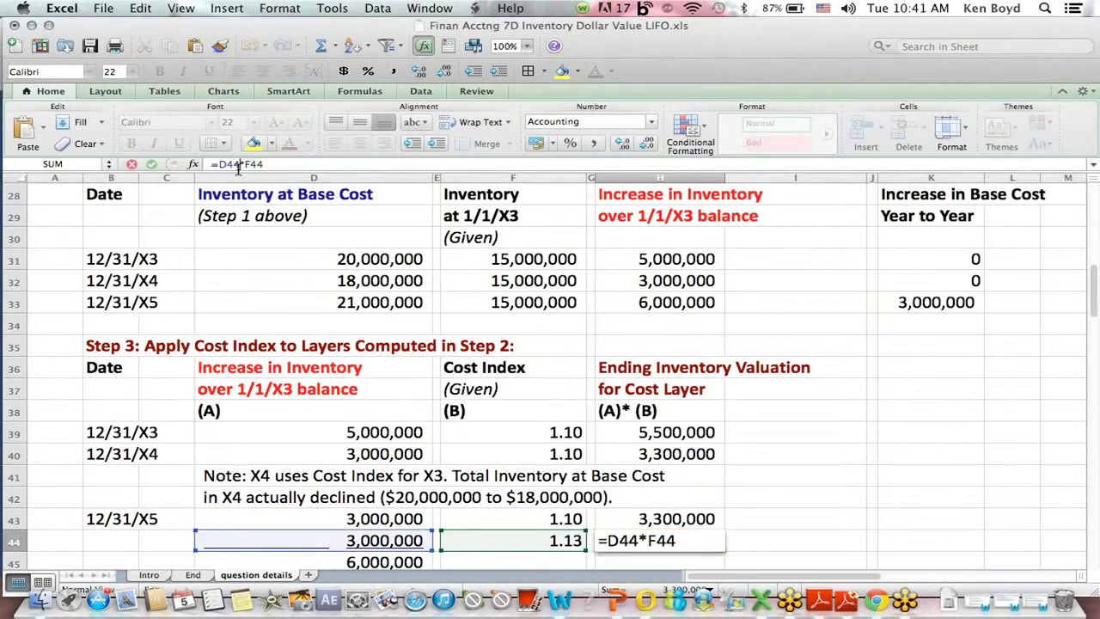
key(Return)
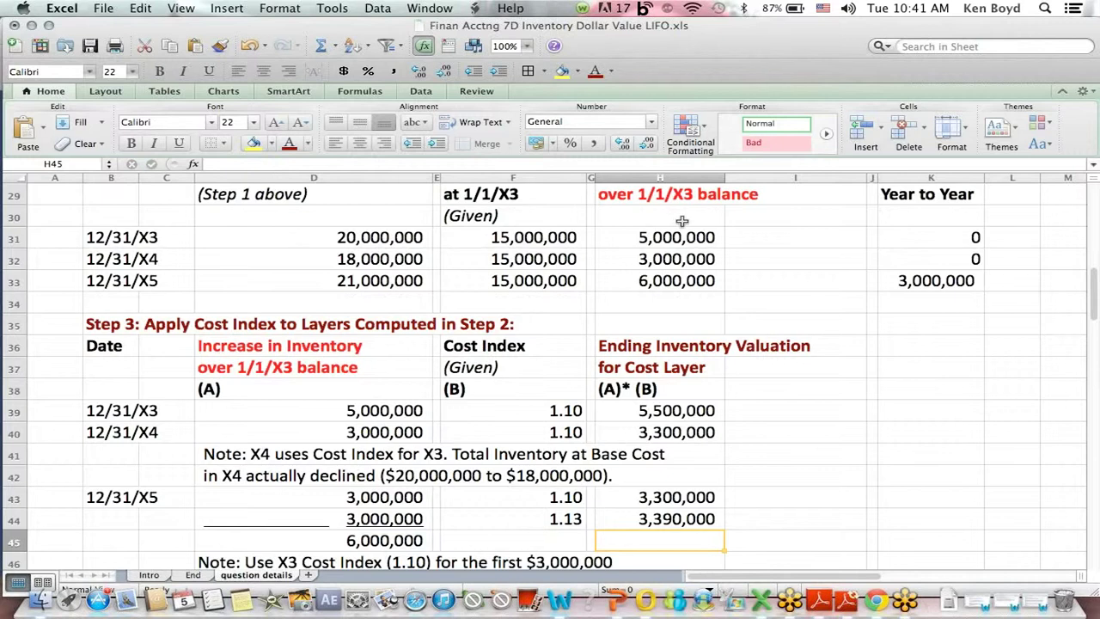
drag(681, 221, 684, 286)
key(Up)
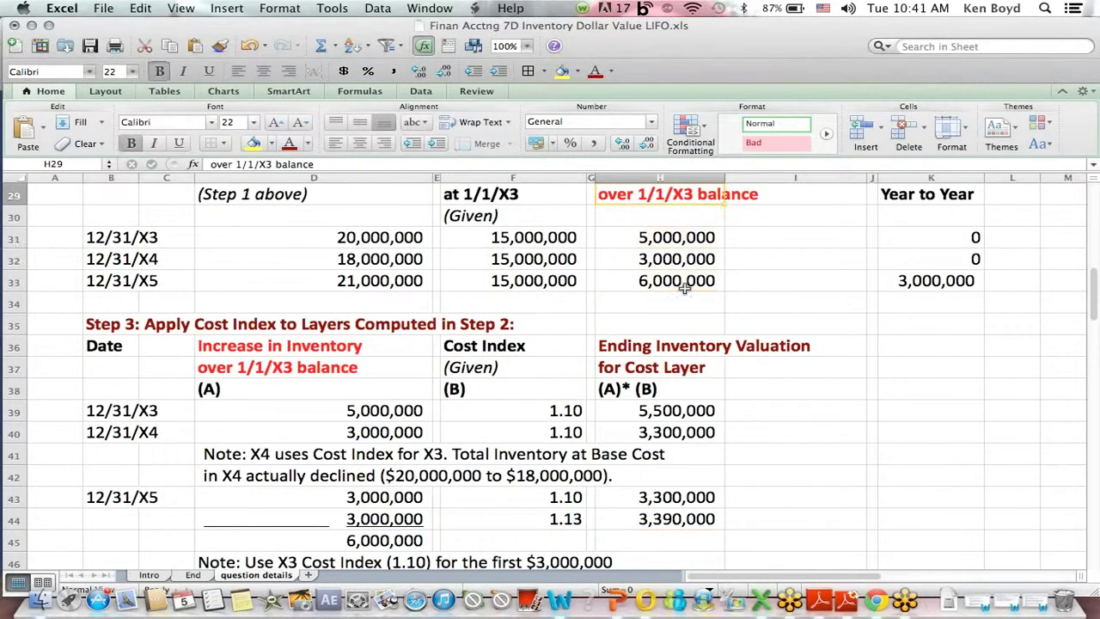
key(Up)
key(Up)
key(Up)
key(Up)
key(Down)
key(Down)
key(Down)
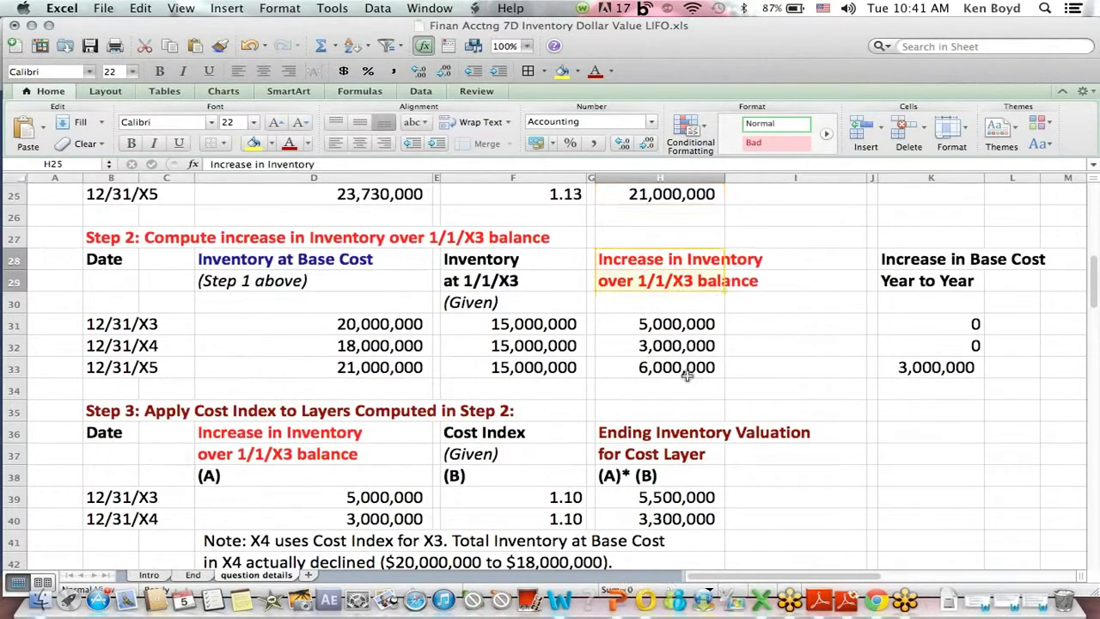
key(shift+Down)
key(shift+Down)
key(shift+Down)
key(shift+Down)
key(shift+Down)
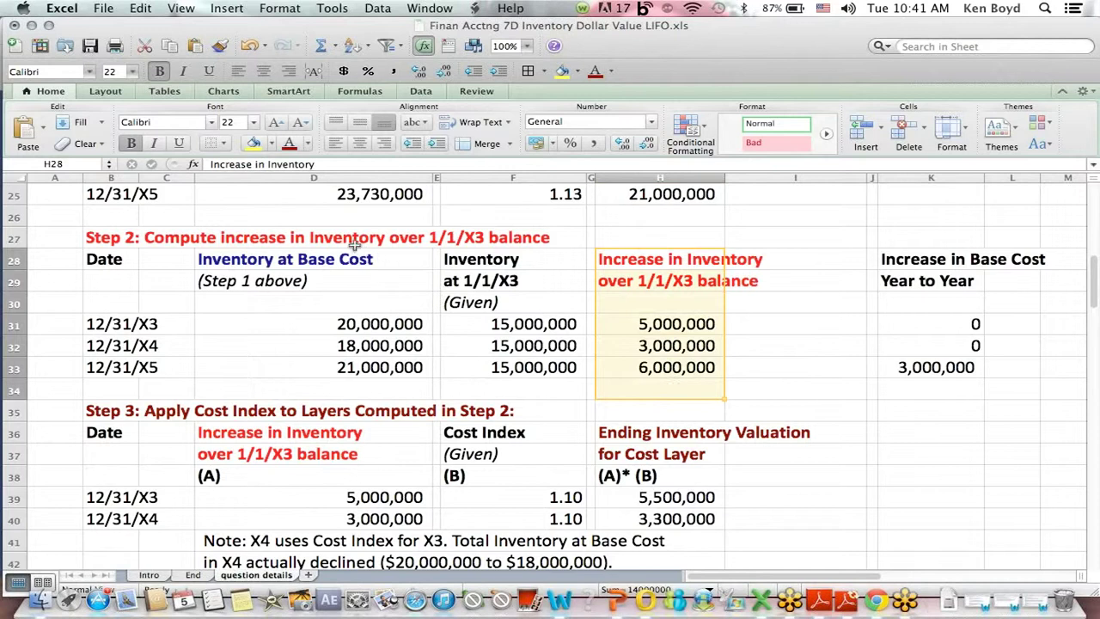
click(632, 243)
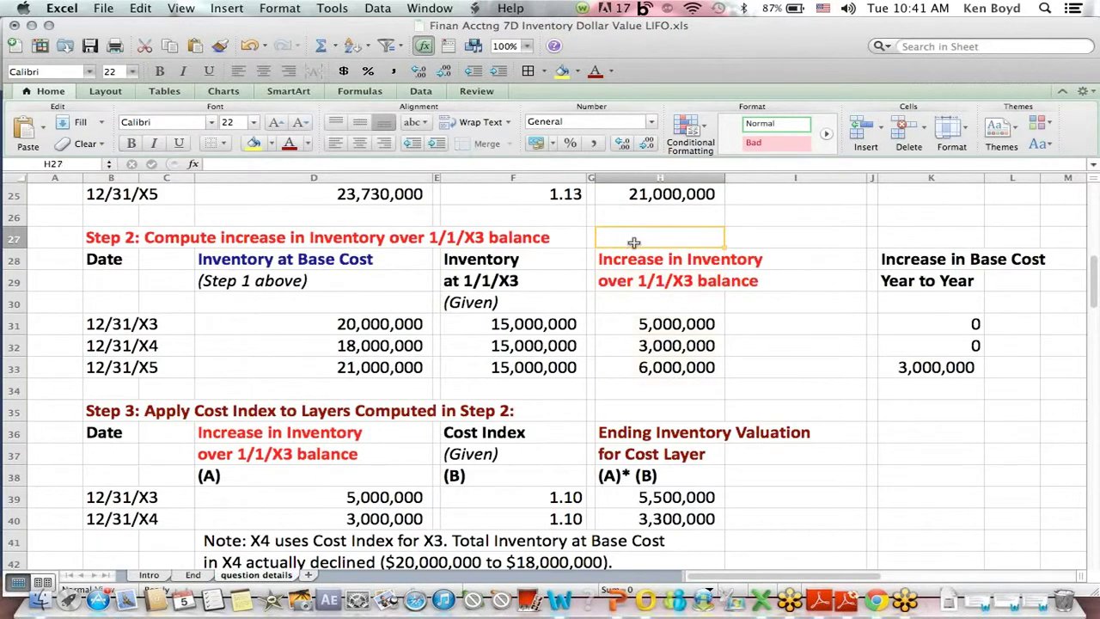
drag(634, 249, 644, 347)
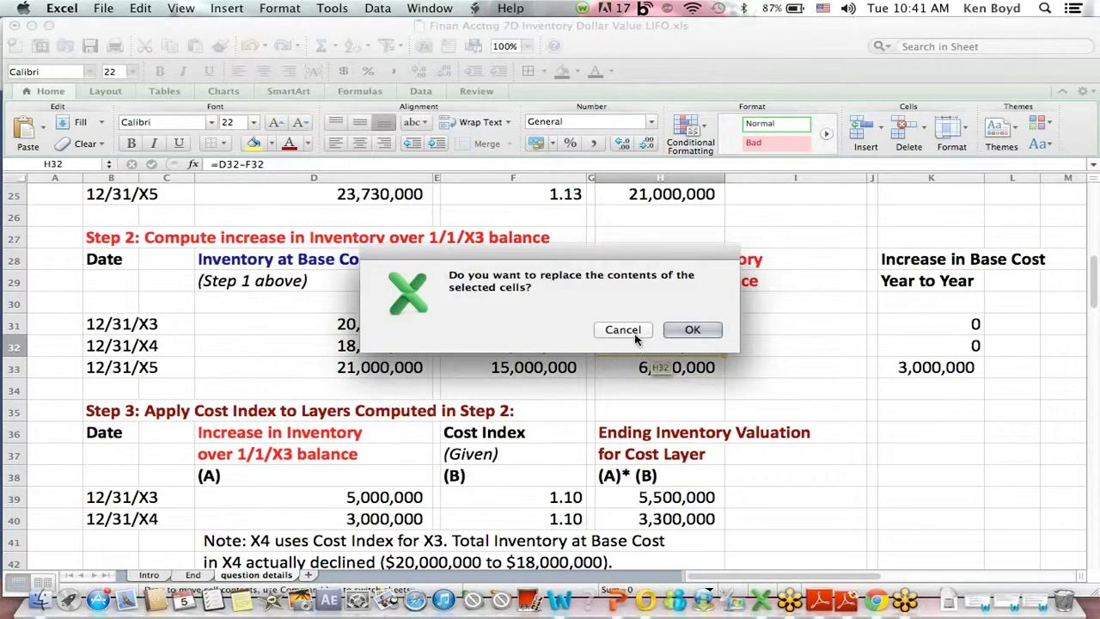
click(635, 334)
drag(678, 429, 678, 468)
drag(464, 279, 474, 499)
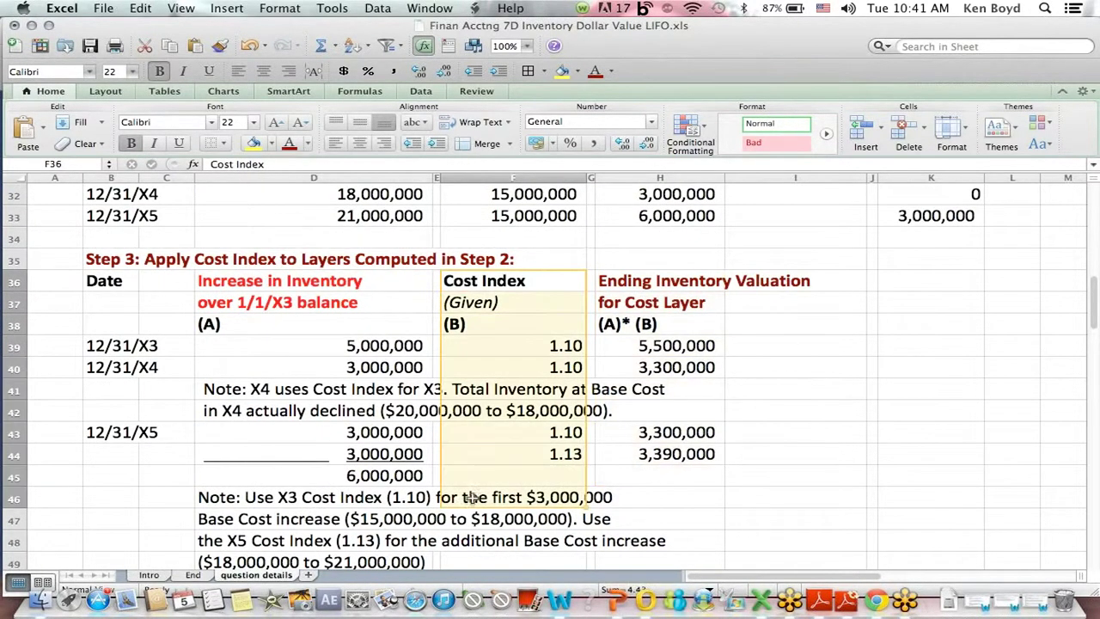
click(765, 518)
key(Down)
key(Down)
key(Down)
key(Down)
key(Down)
key(Down)
key(Down)
key(Down)
key(Down)
key(Down)
key(Down)
key(Down)
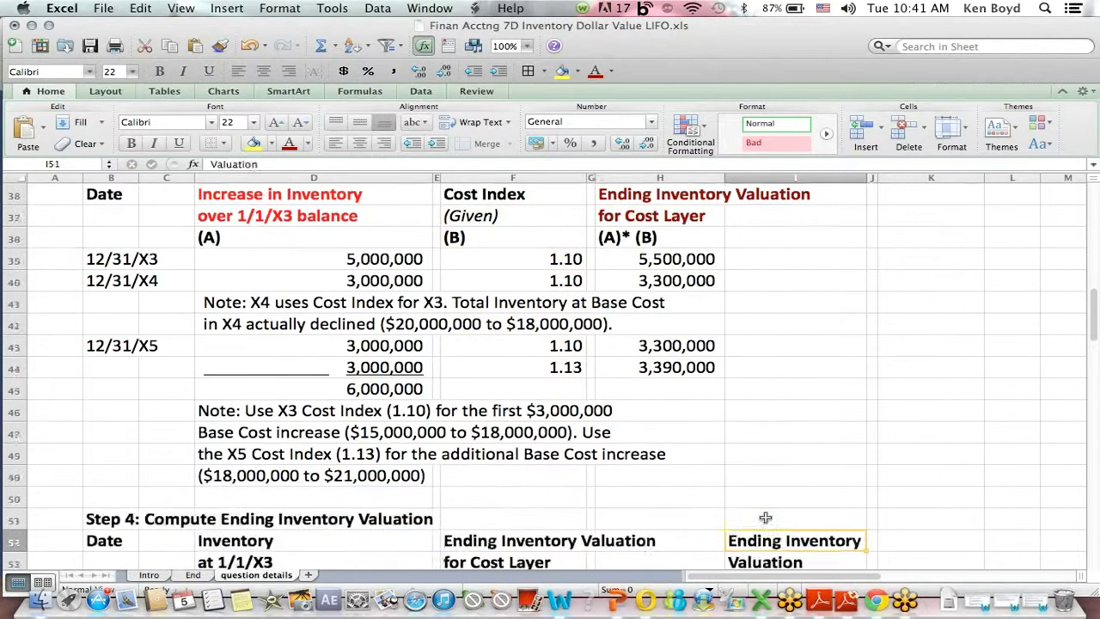
key(Down)
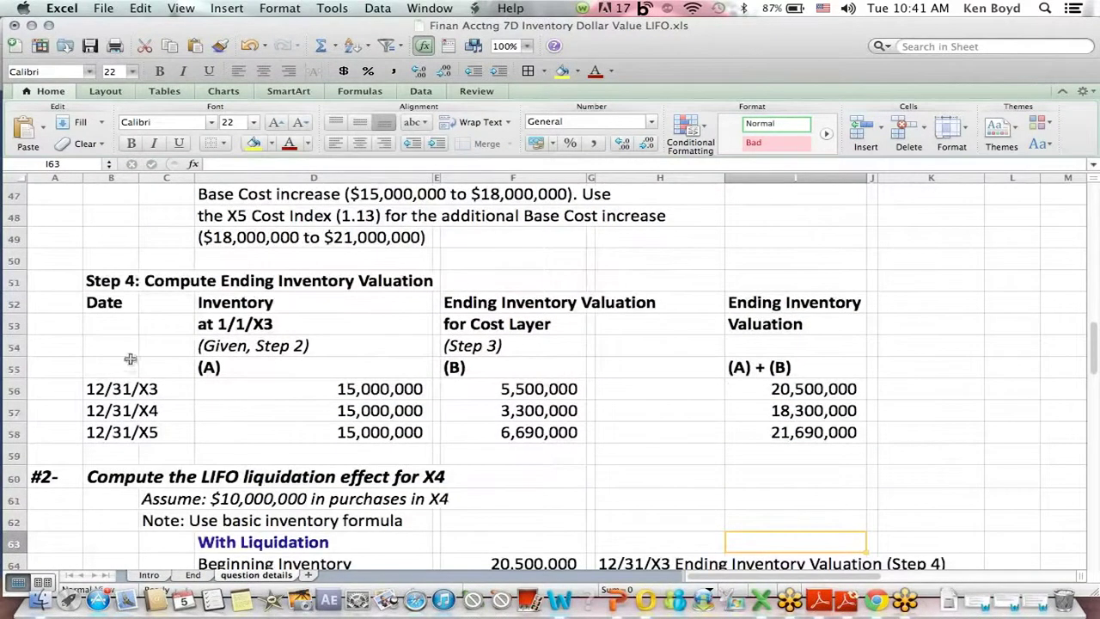
drag(104, 278, 592, 273)
click(680, 263)
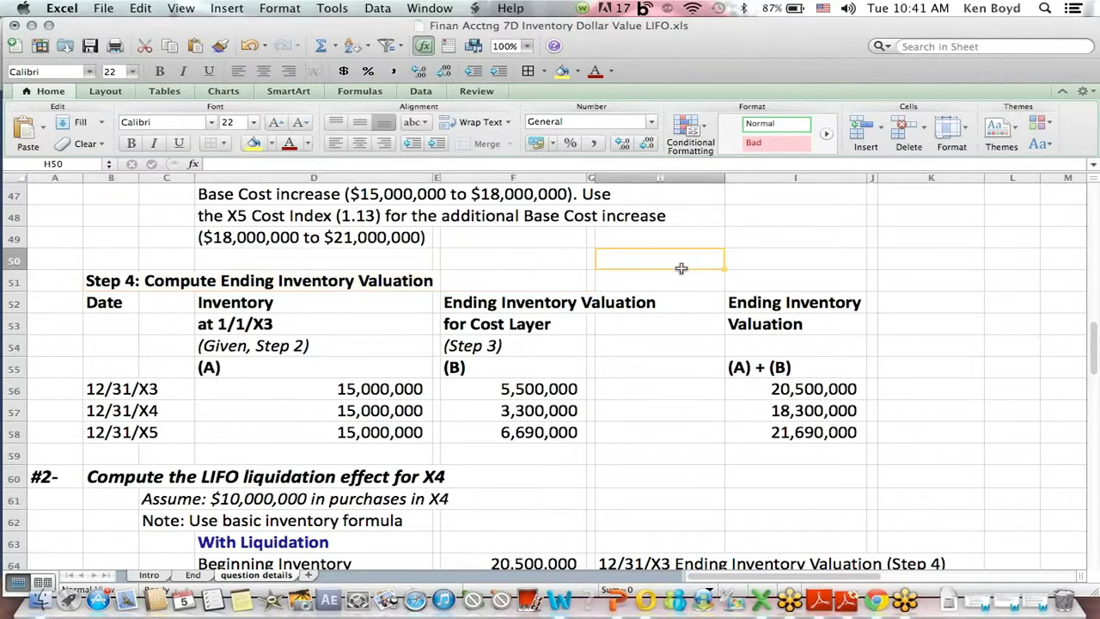
drag(390, 298, 375, 448)
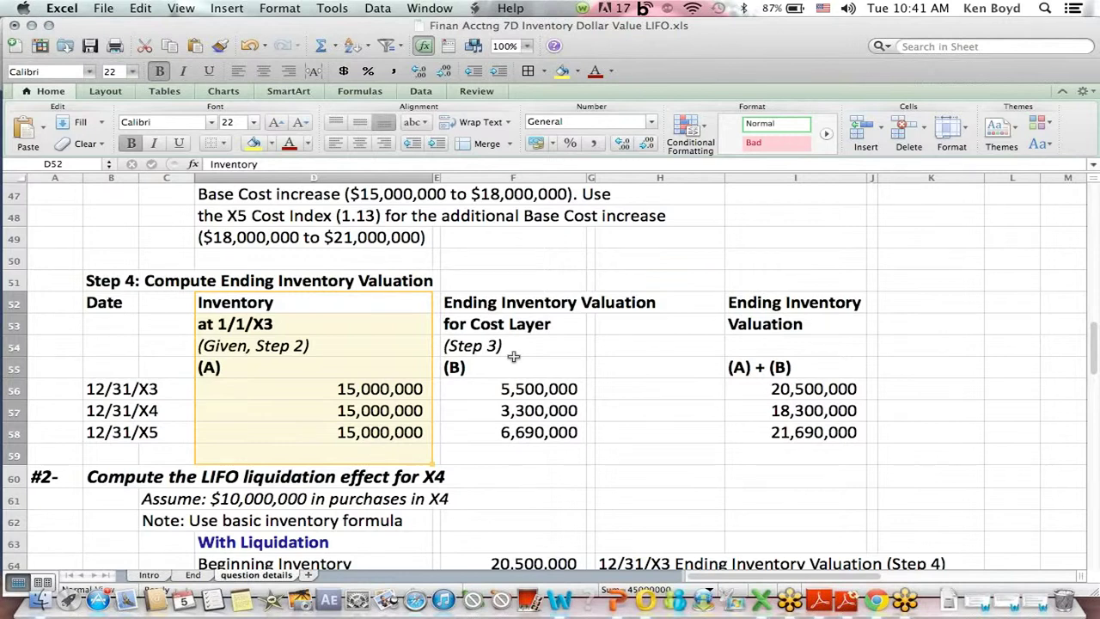
click(778, 238)
key(Up)
key(Up)
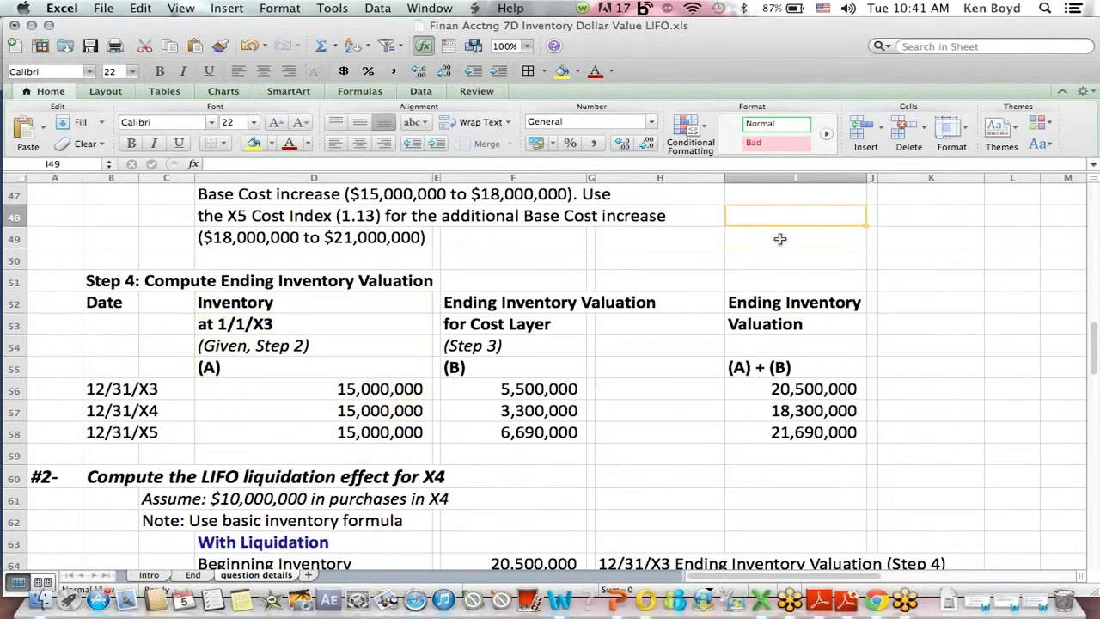
key(Up)
key(Up)
key(Up)
key(Up)
key(Up)
key(Up)
key(Up)
key(Up)
key(Up)
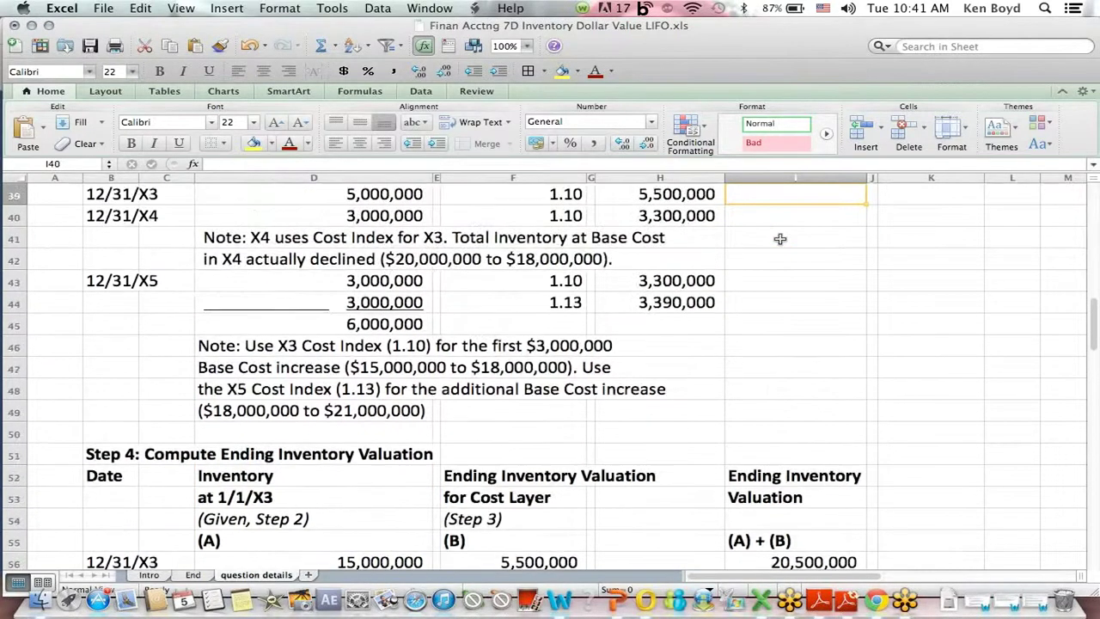
key(Up)
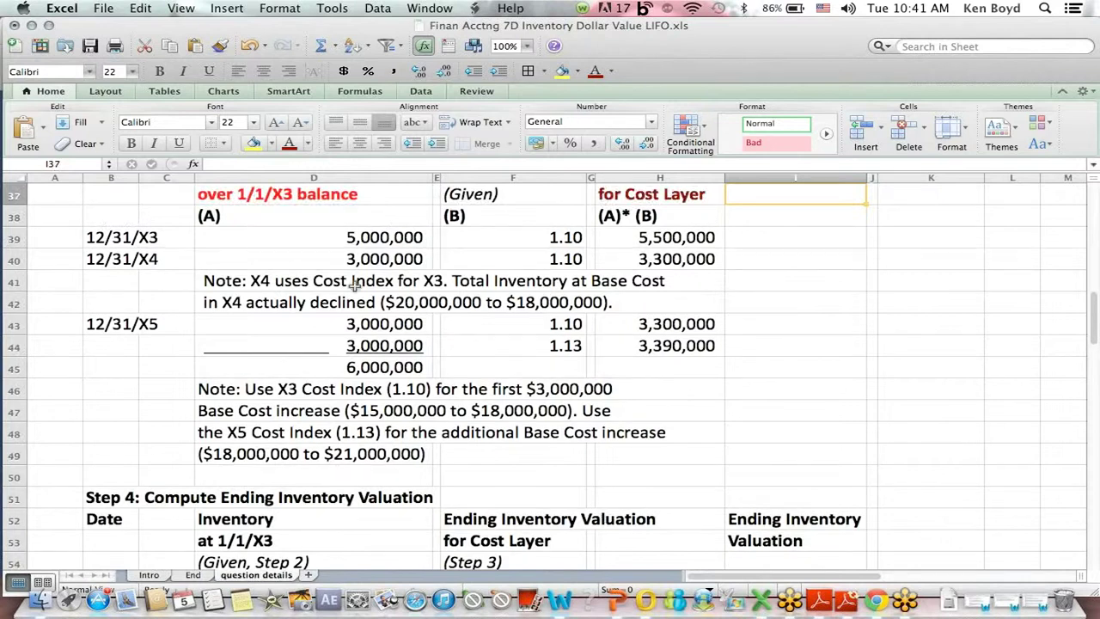
click(660, 490)
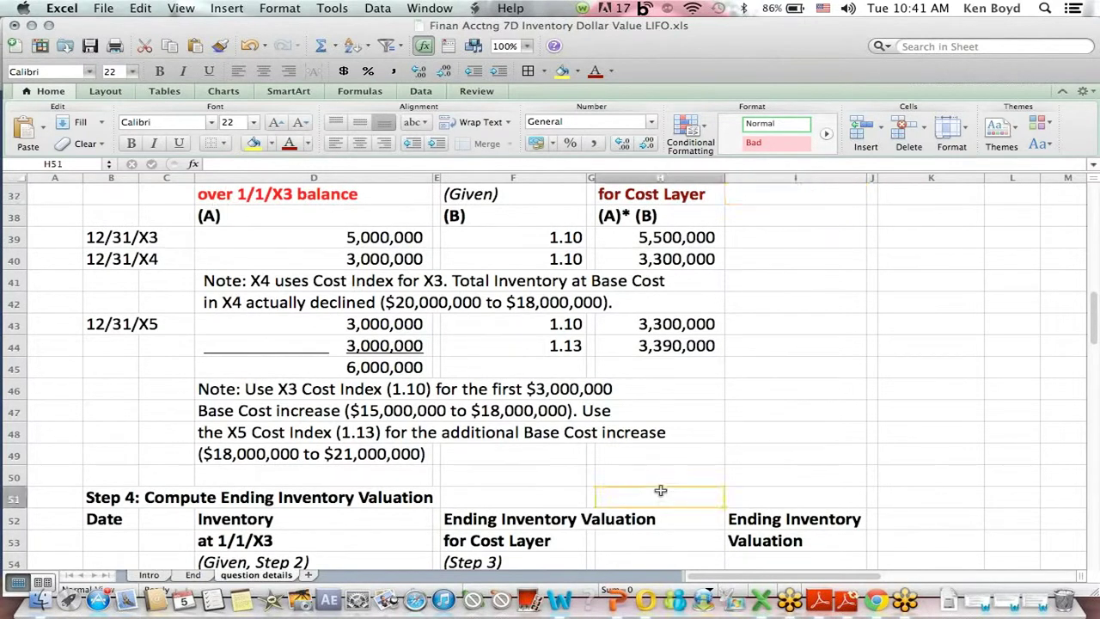
key(Down)
key(Down)
key(Down)
key(Down)
key(Down)
key(Down)
key(Down)
key(Down)
key(Down)
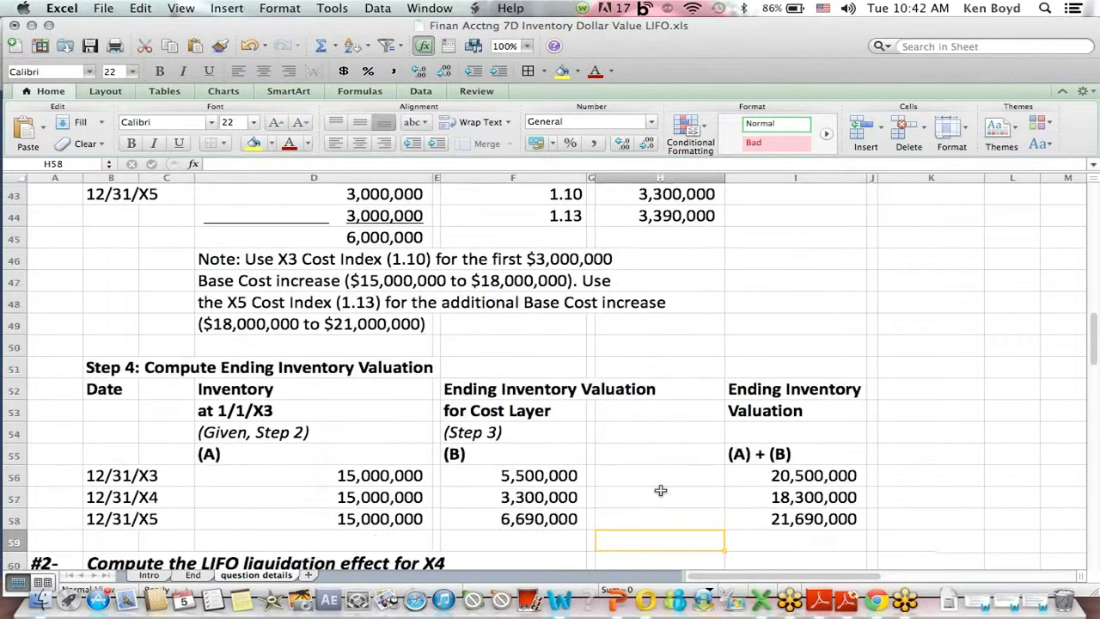
click(558, 451)
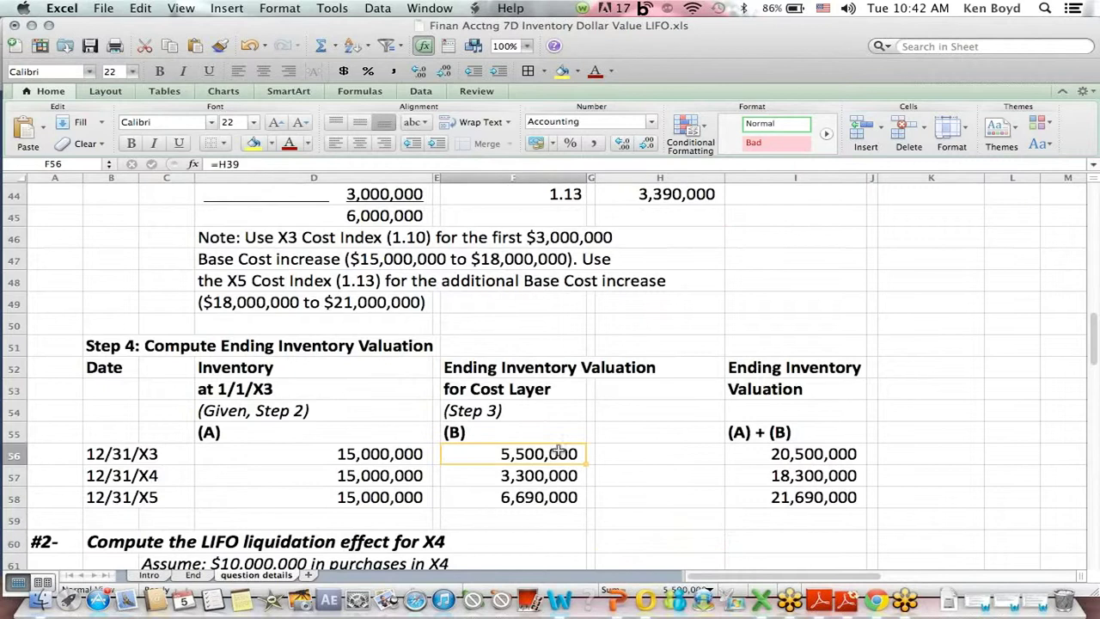
click(220, 165)
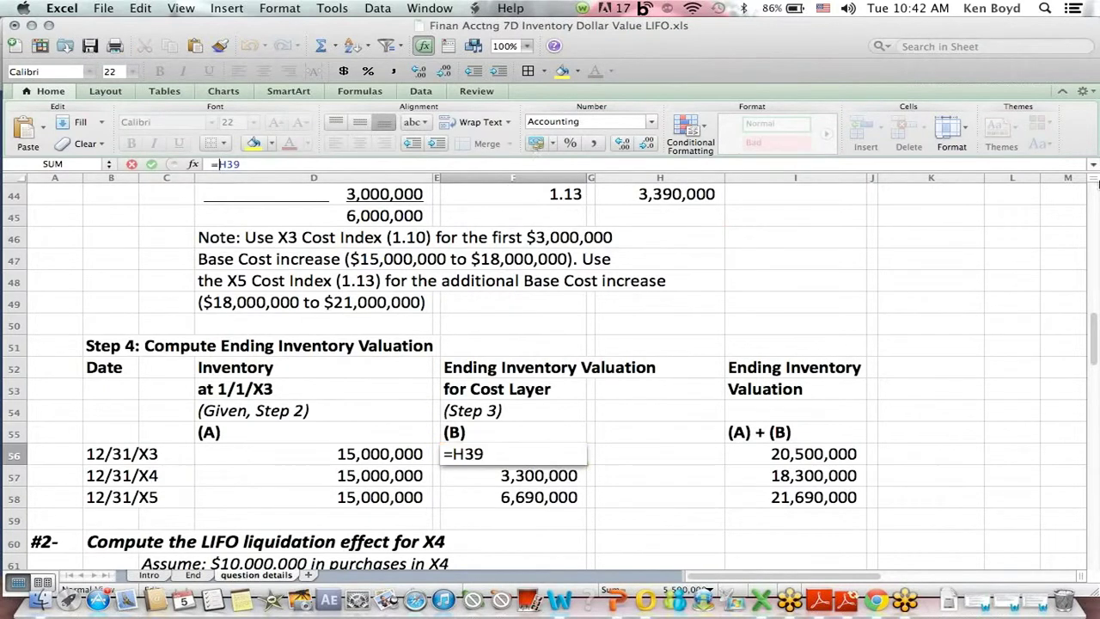
click(891, 220)
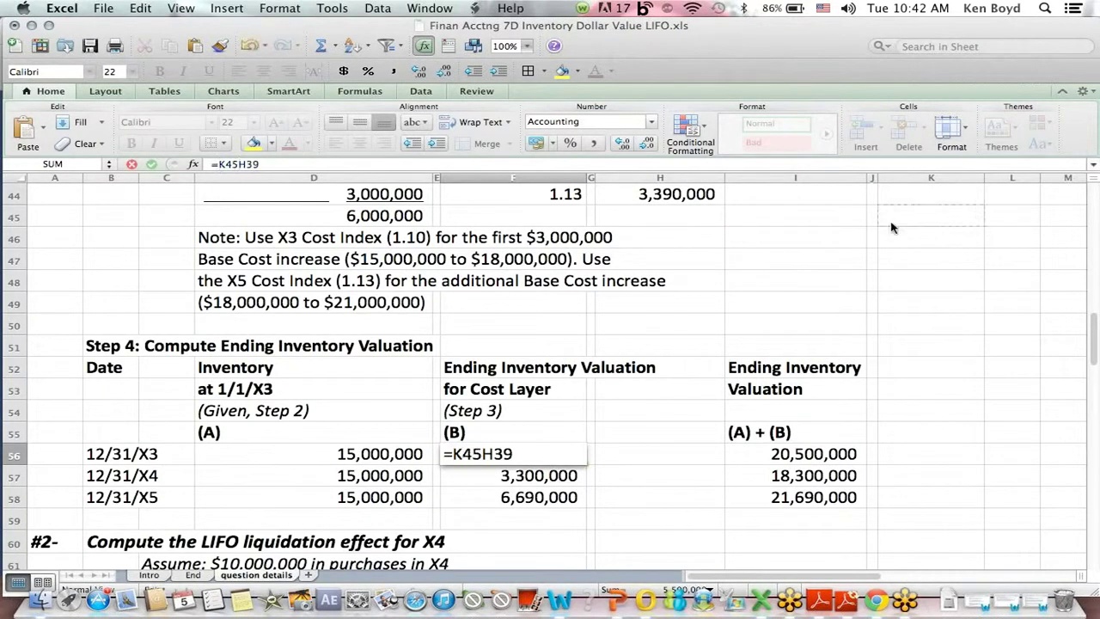
click(132, 164)
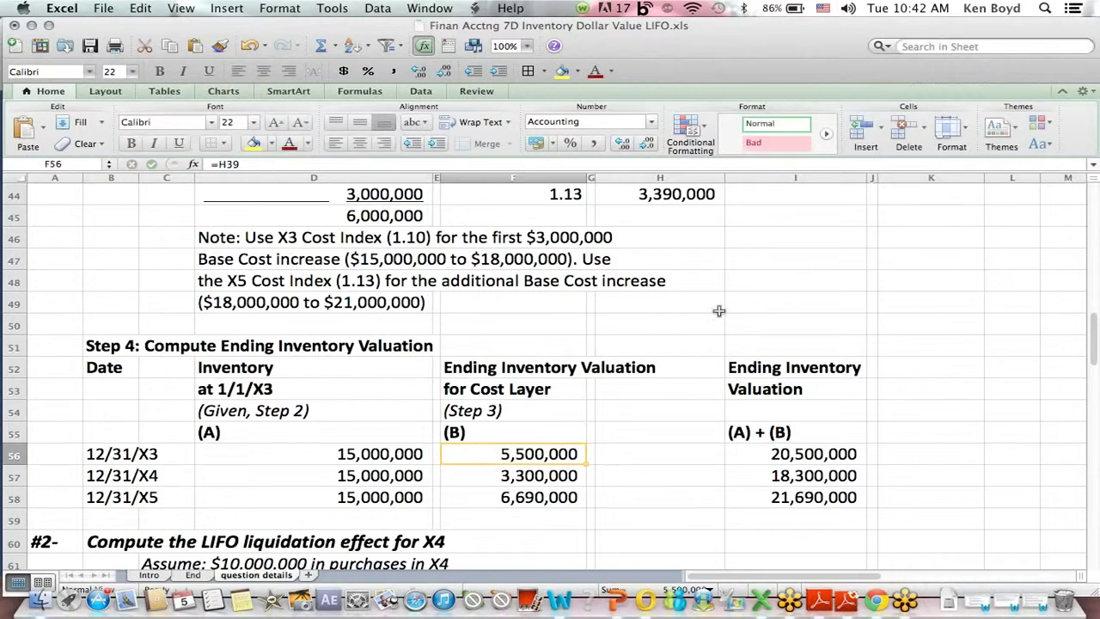
click(807, 222)
key(Up)
key(Up)
key(Up)
key(Up)
key(Up)
key(Up)
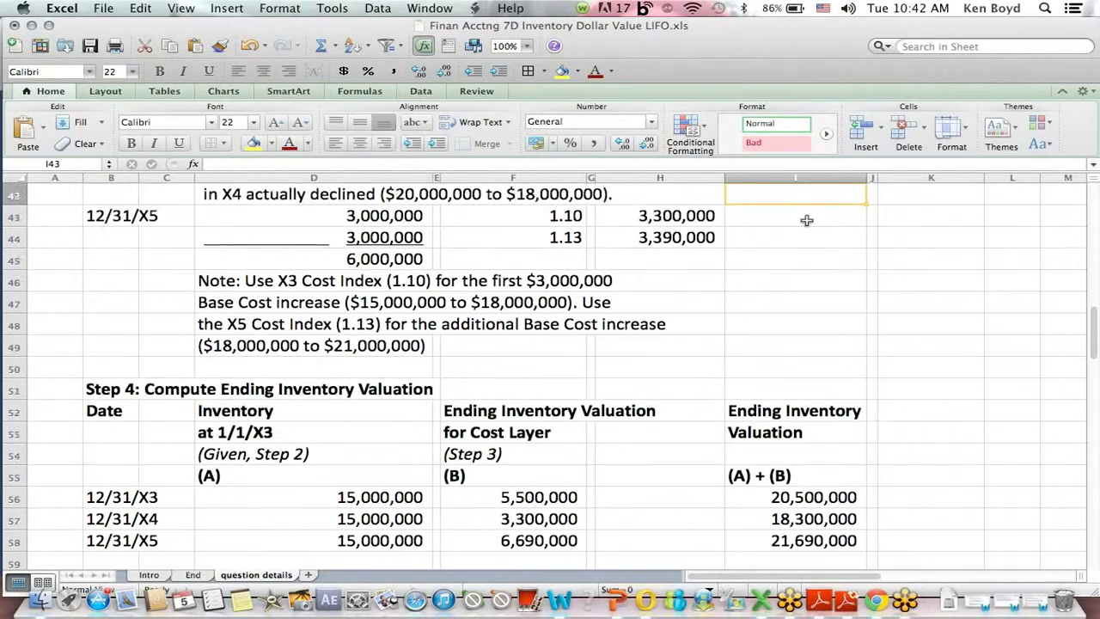
key(Up)
key(Up)
key(Up)
key(Up)
click(633, 301)
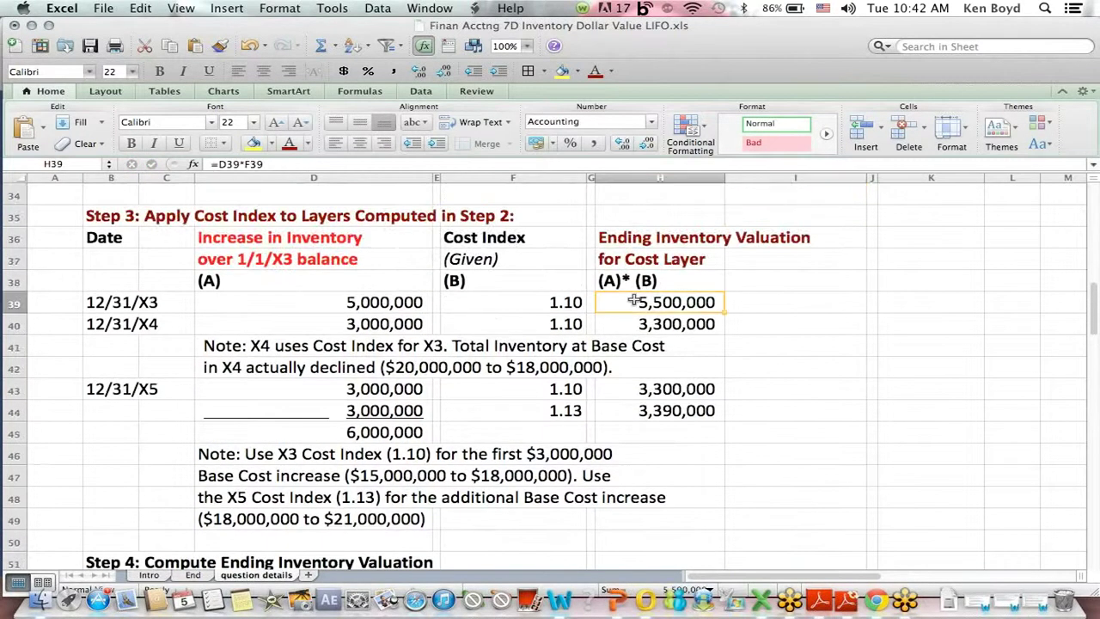
key(Down)
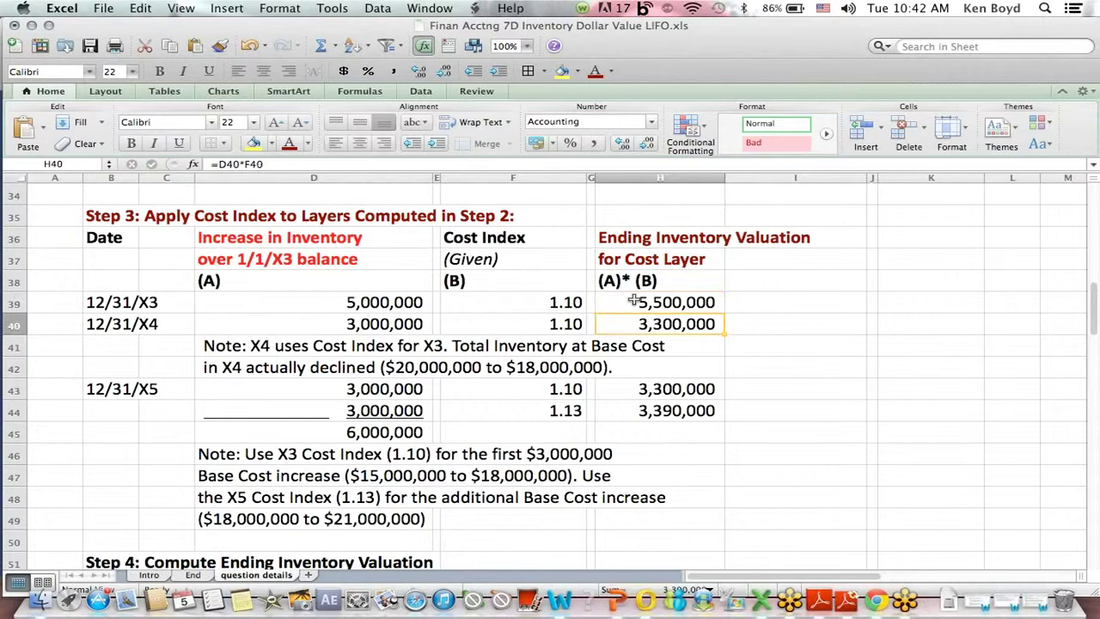
click(359, 303)
click(510, 300)
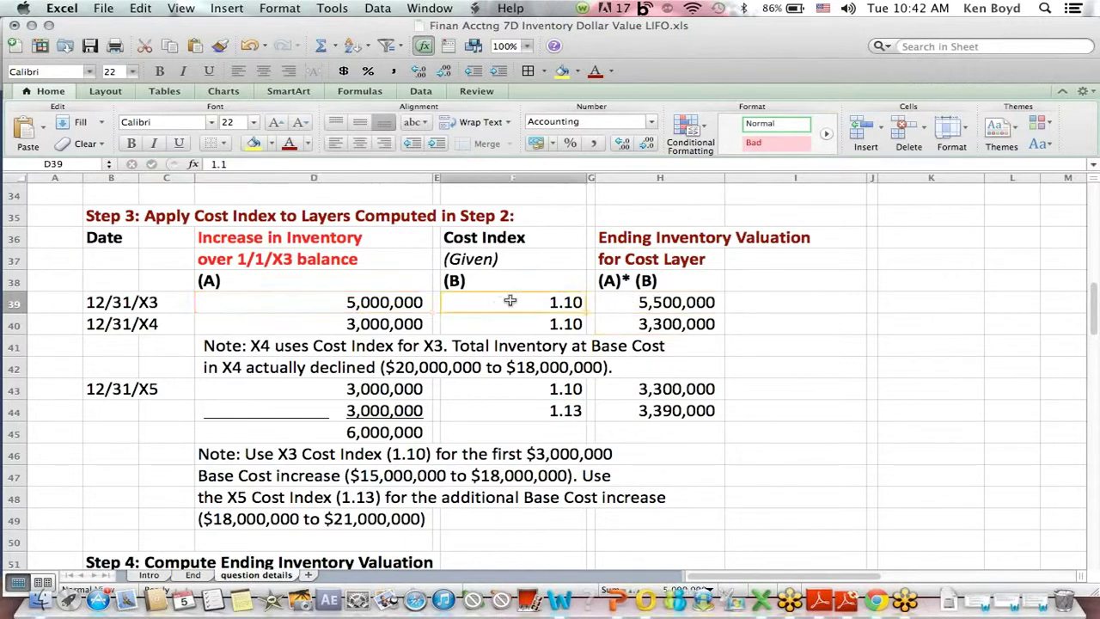
click(667, 302)
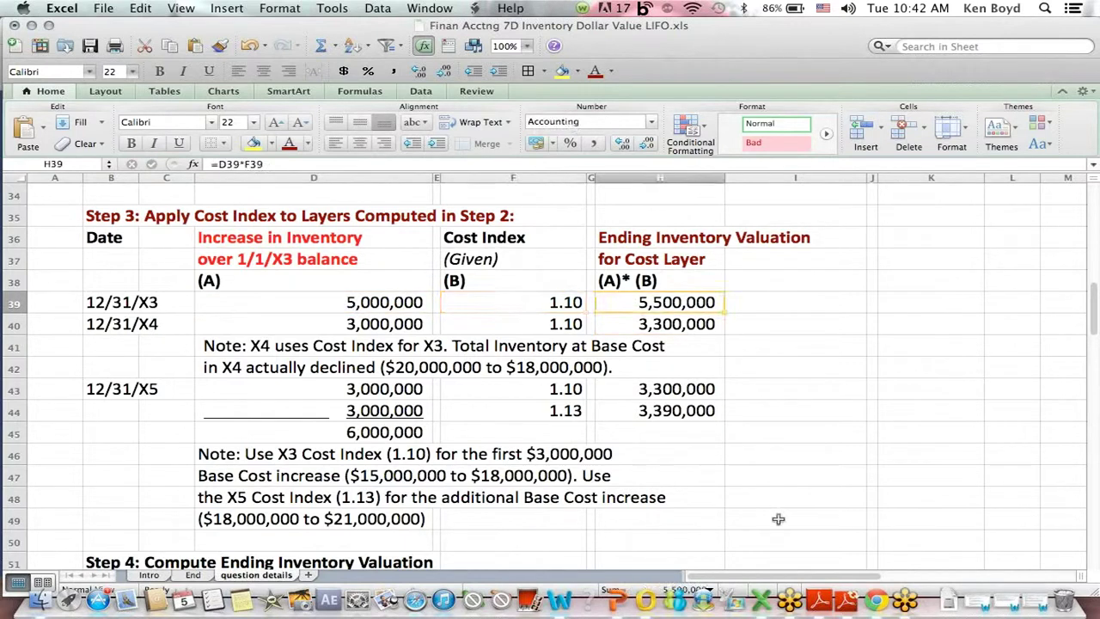
click(787, 553)
scroll(791, 554, down, 2)
key(Down)
key(Down)
key(Down)
key(Down)
key(Down)
key(Down)
key(Down)
key(Down)
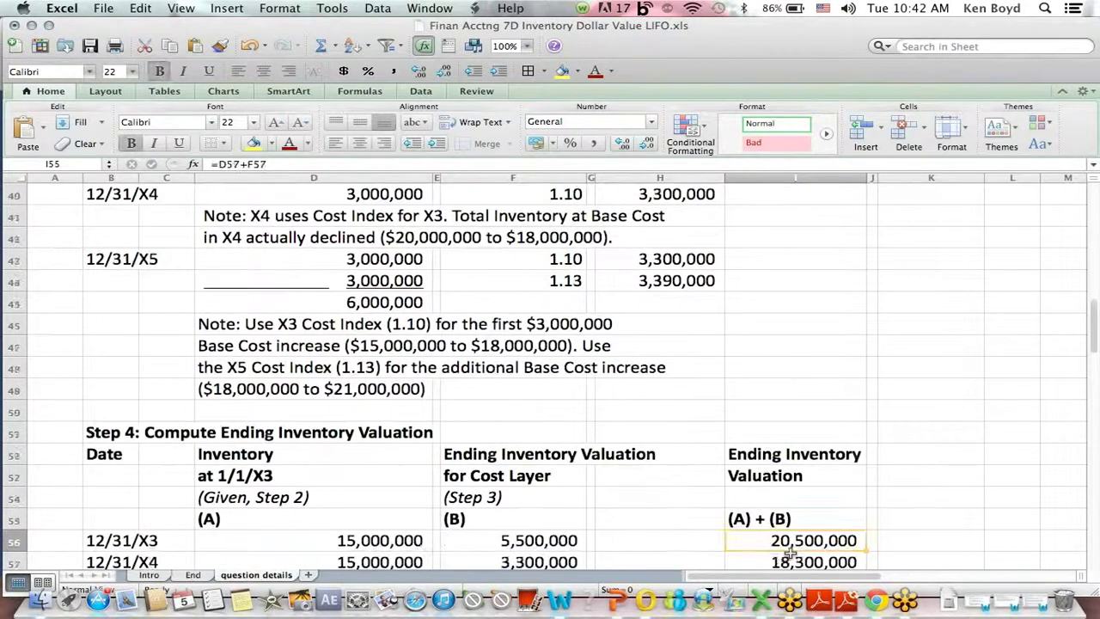
click(454, 456)
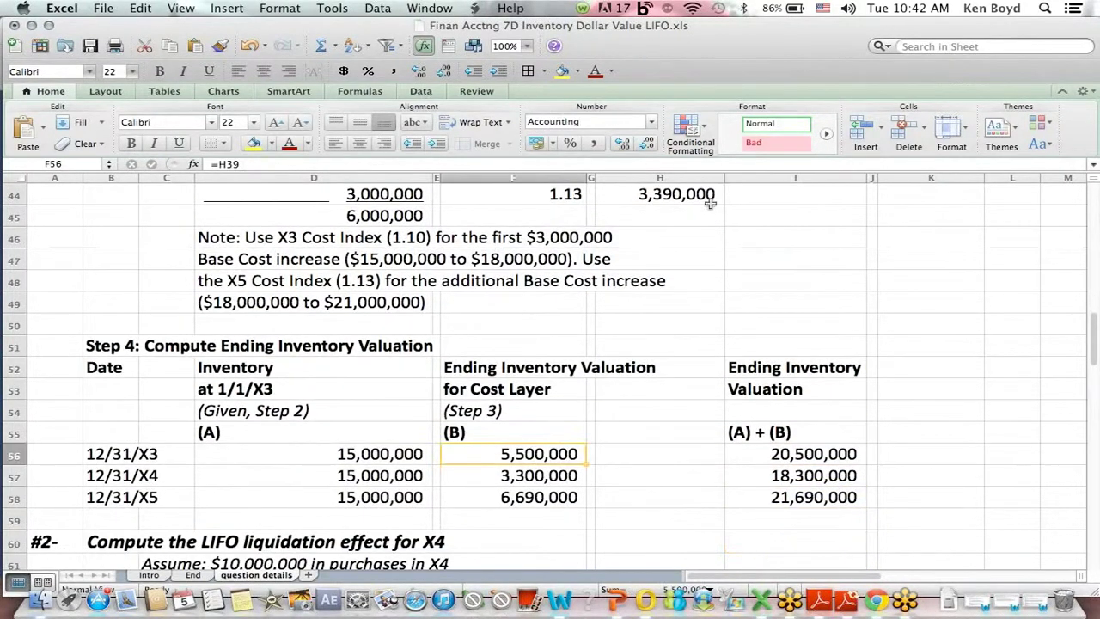
key(Up)
key(Up)
key(Up)
key(Up)
key(Up)
key(Up)
key(Up)
key(Up)
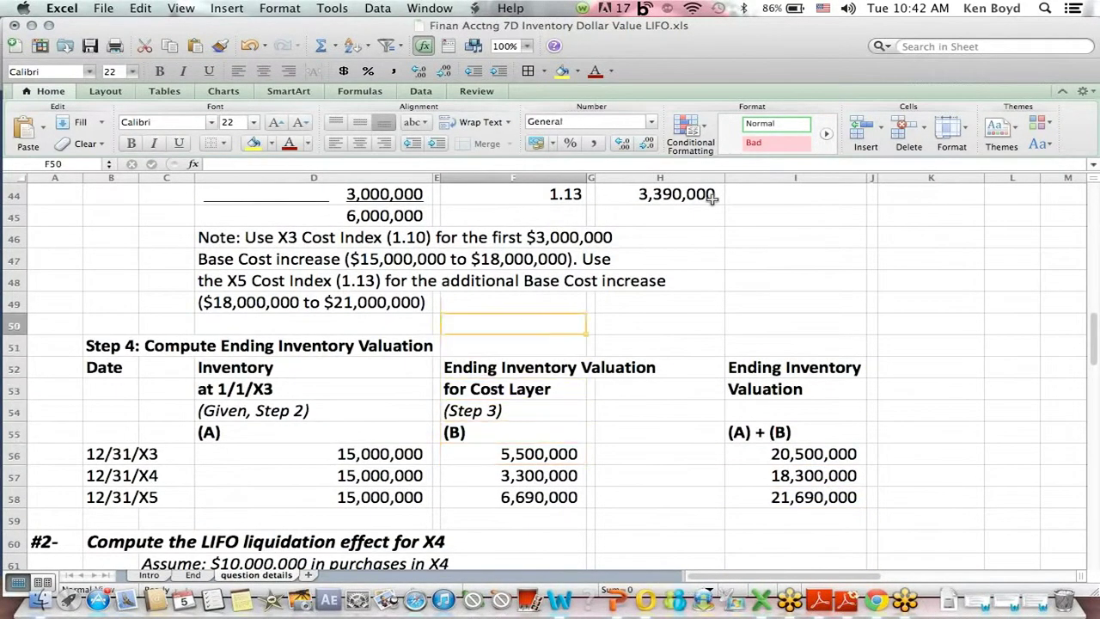
key(Up)
key(Up)
key(Up)
key(Up)
key(Up)
key(Up)
click(513, 519)
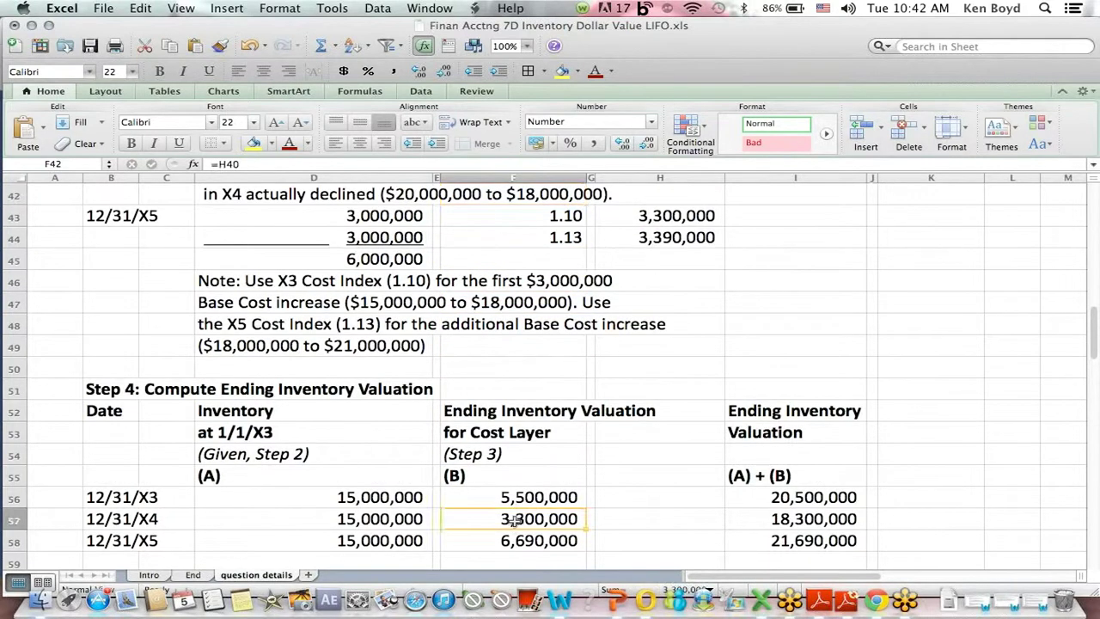
click(679, 215)
key(Up)
key(Up)
key(Up)
key(Up)
key(Up)
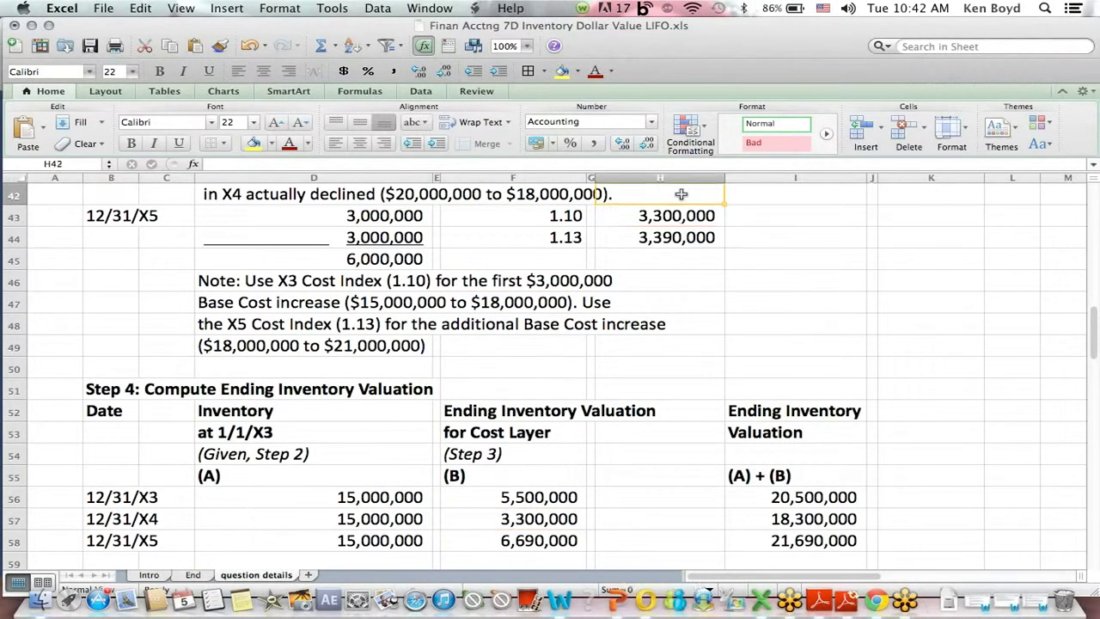
click(645, 239)
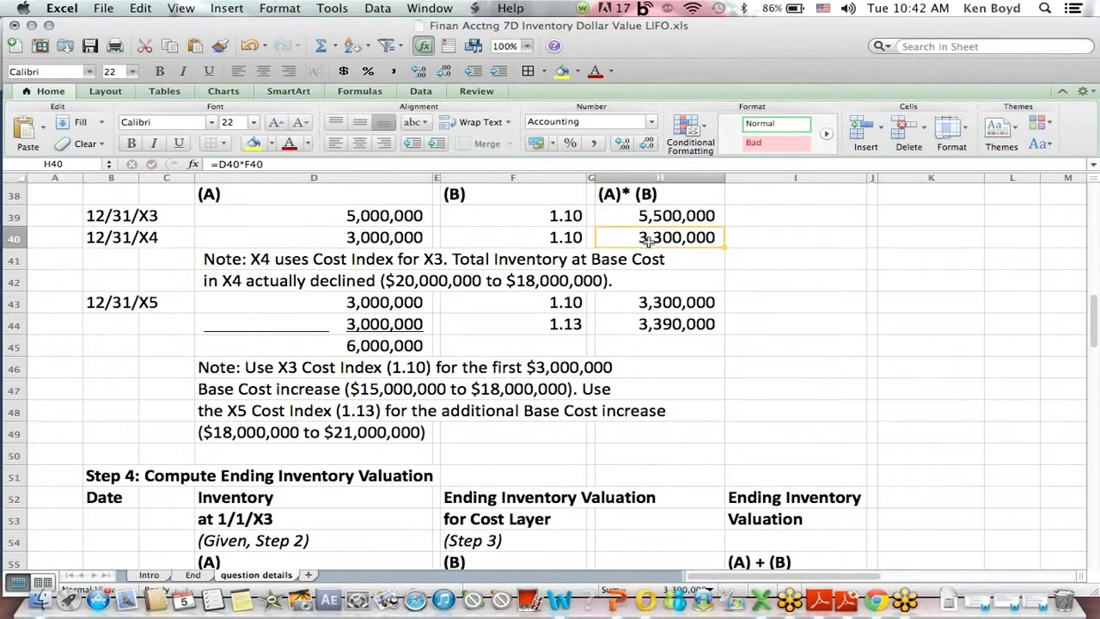
click(603, 519)
key(Down)
key(Down)
key(Down)
key(Down)
key(Down)
key(Down)
key(Down)
key(Down)
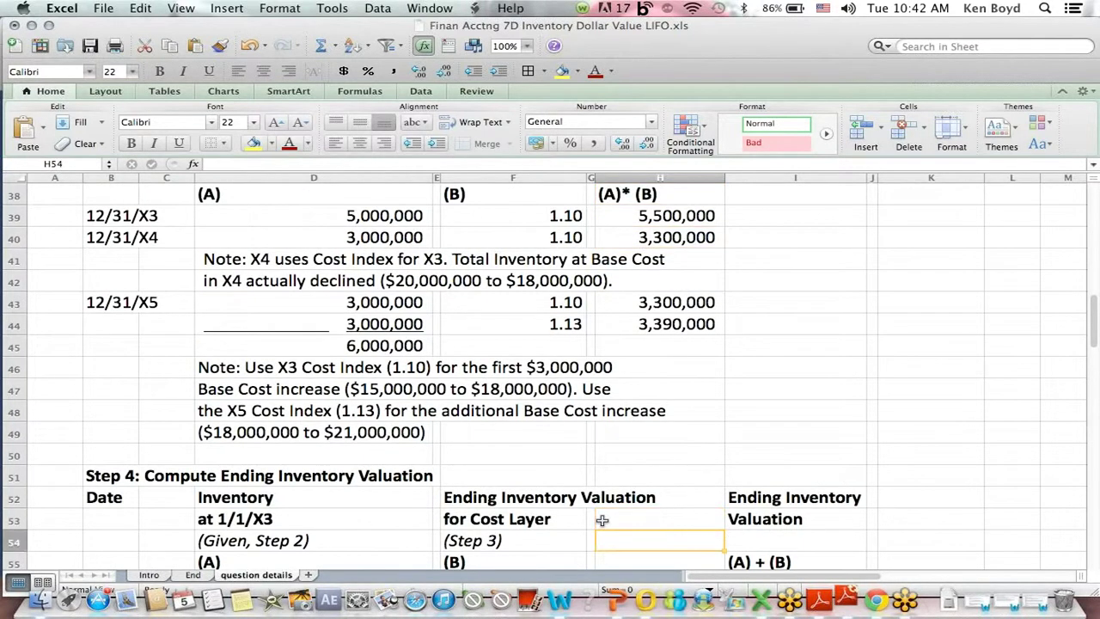
click(532, 475)
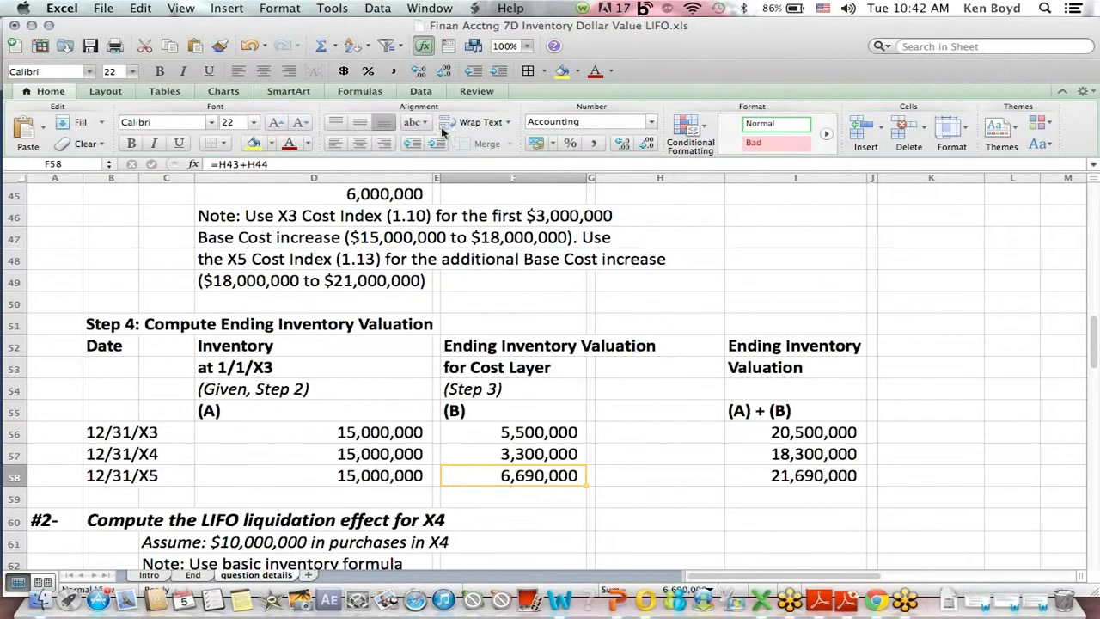
click(236, 166)
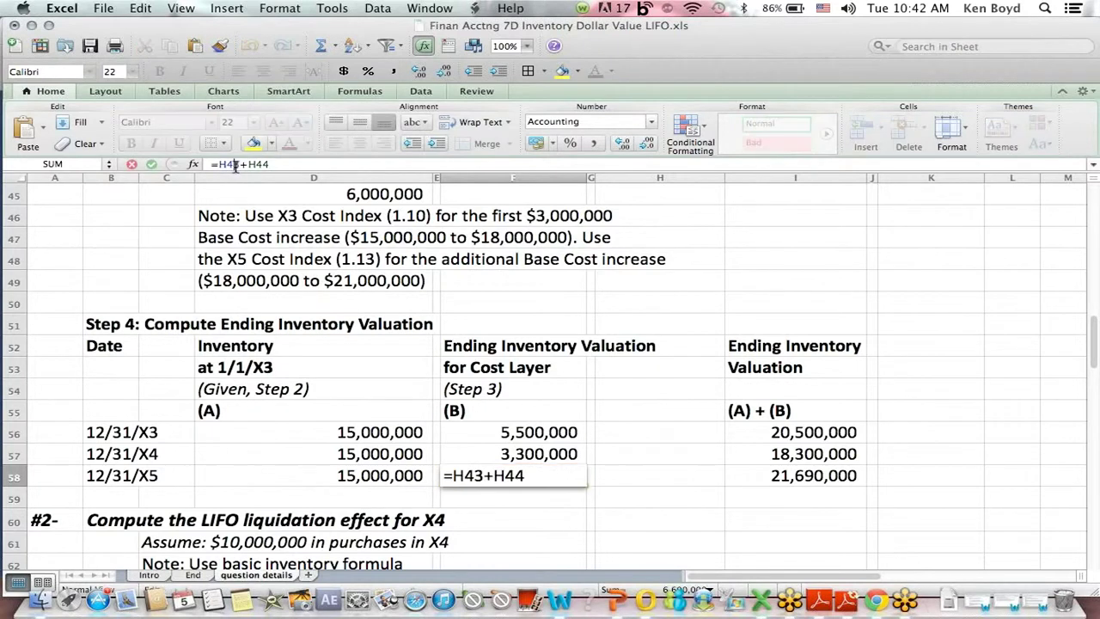
key(Return)
click(770, 237)
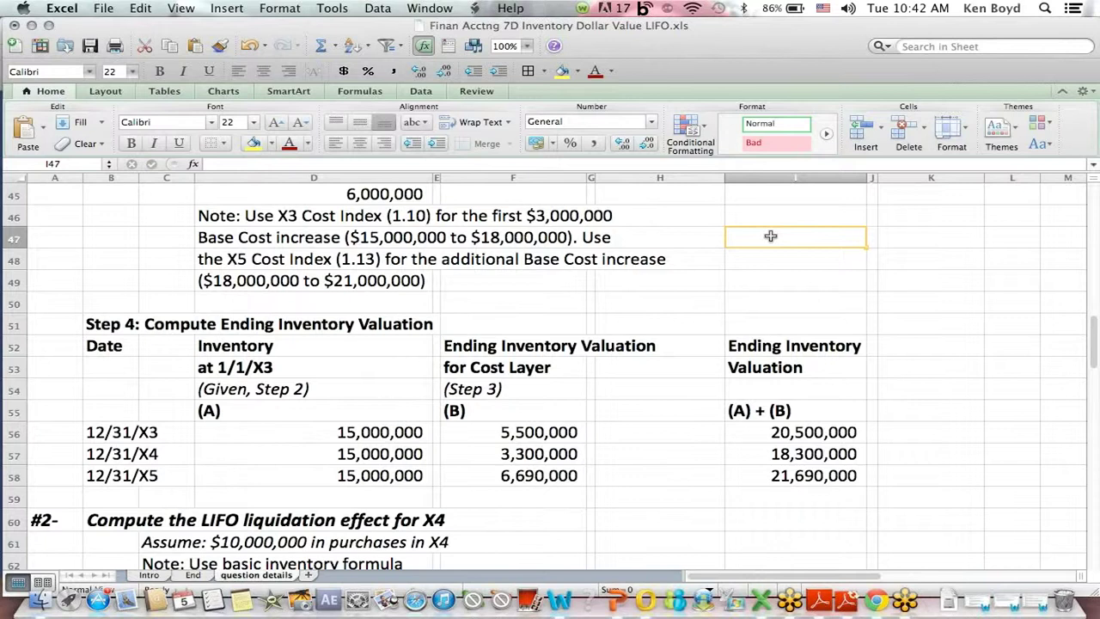
key(Up)
key(Up)
key(Up)
key(Up)
scroll(769, 238, up, 2)
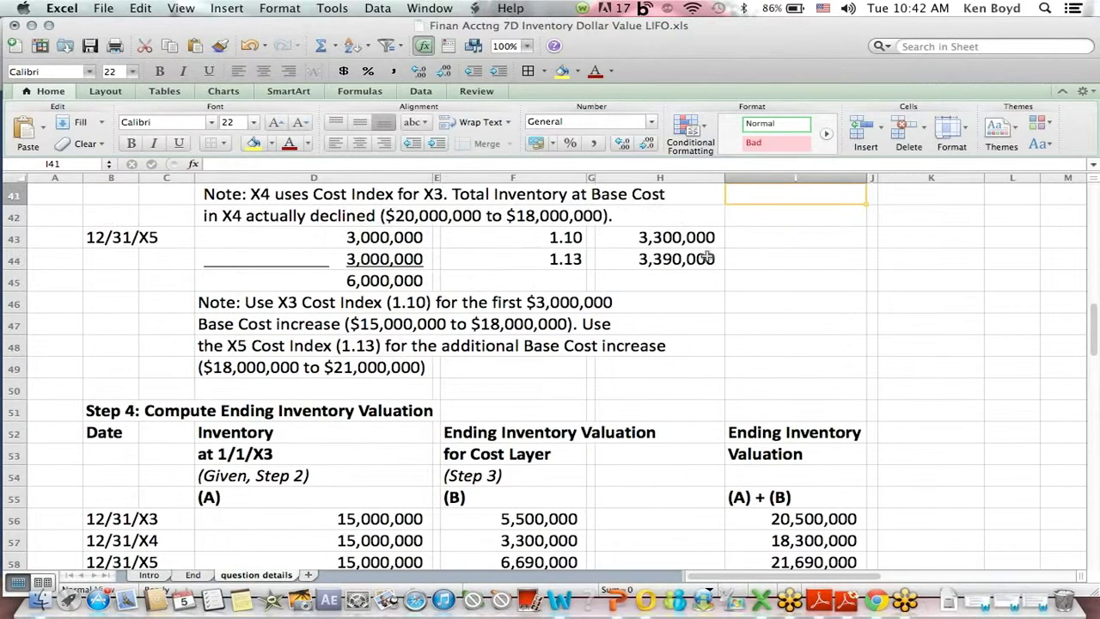
click(533, 561)
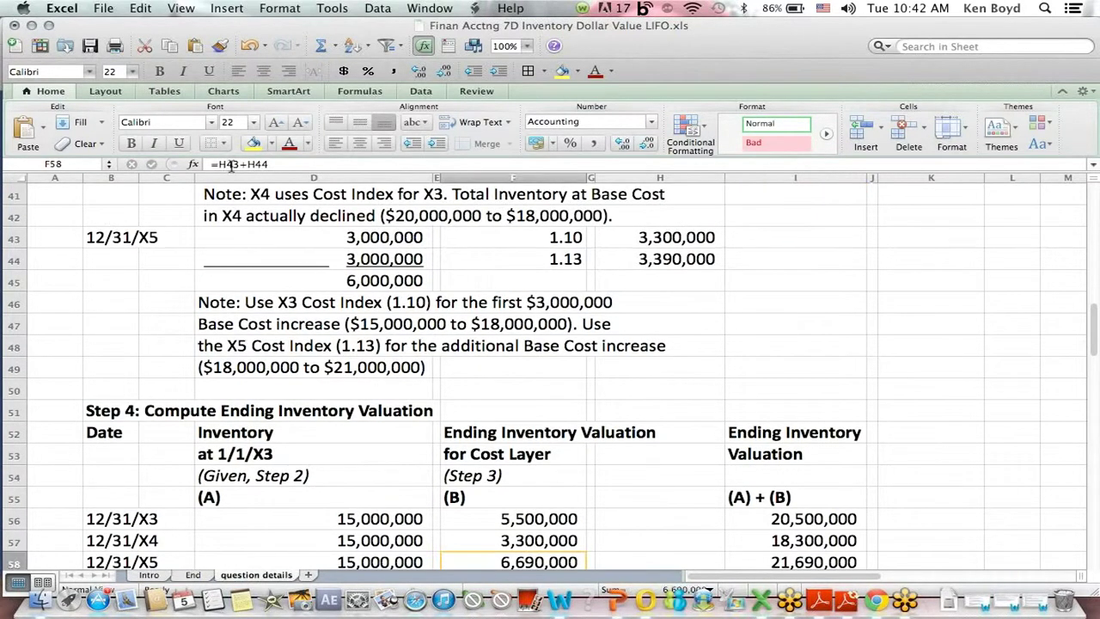
click(221, 165)
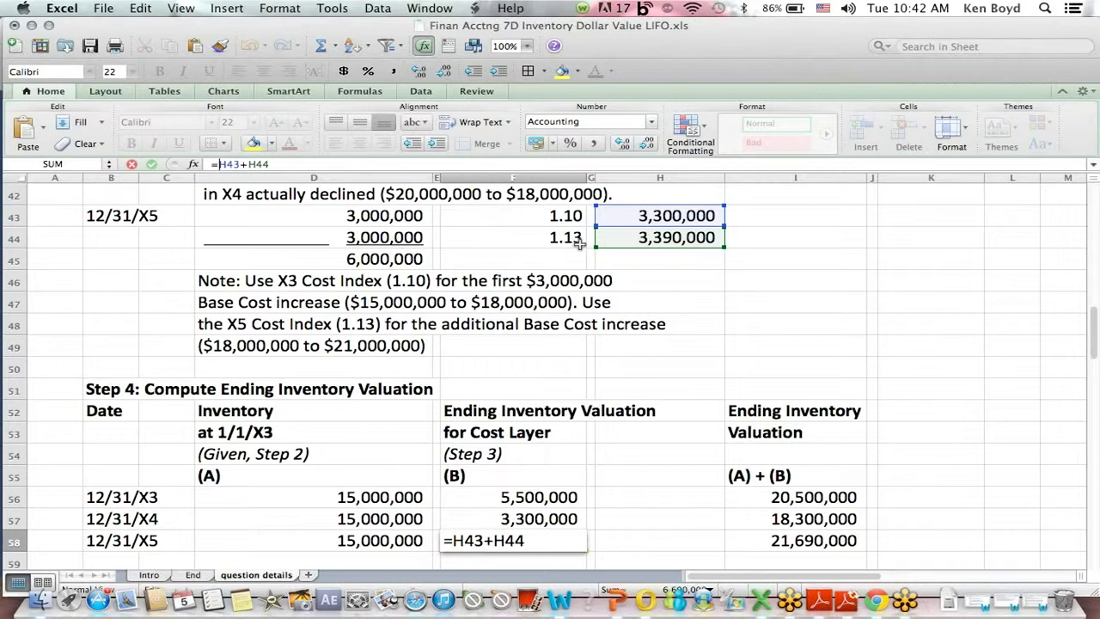
key(Return)
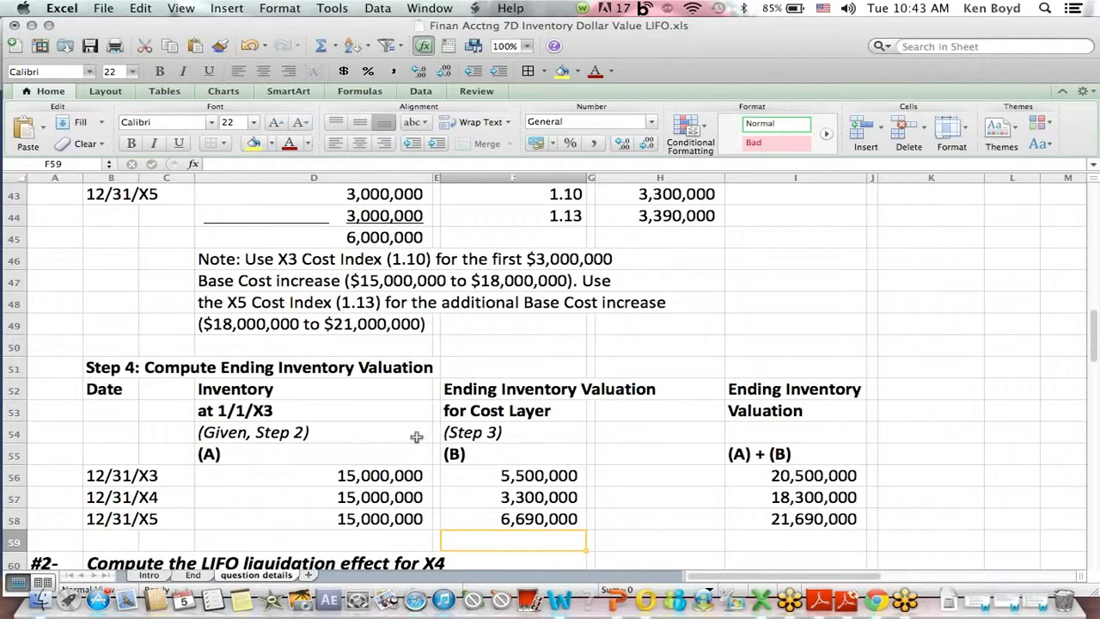
- Confirm the X3, X4 and X5 ending inventory totals in I56:I58 each add columns A and B
drag(319, 390, 335, 539)
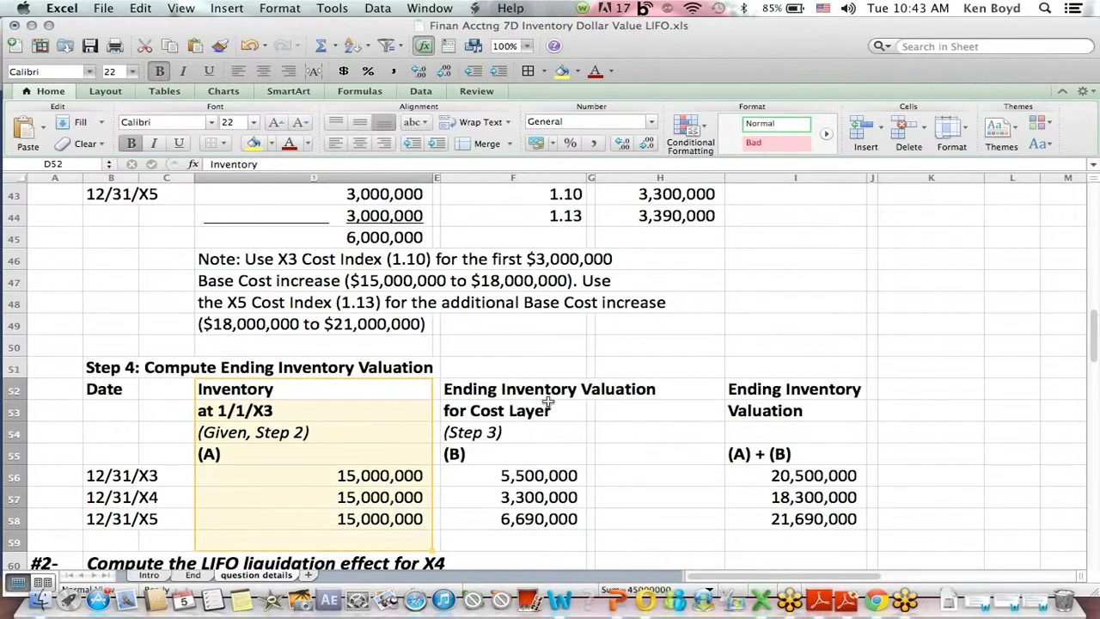
drag(533, 390, 615, 522)
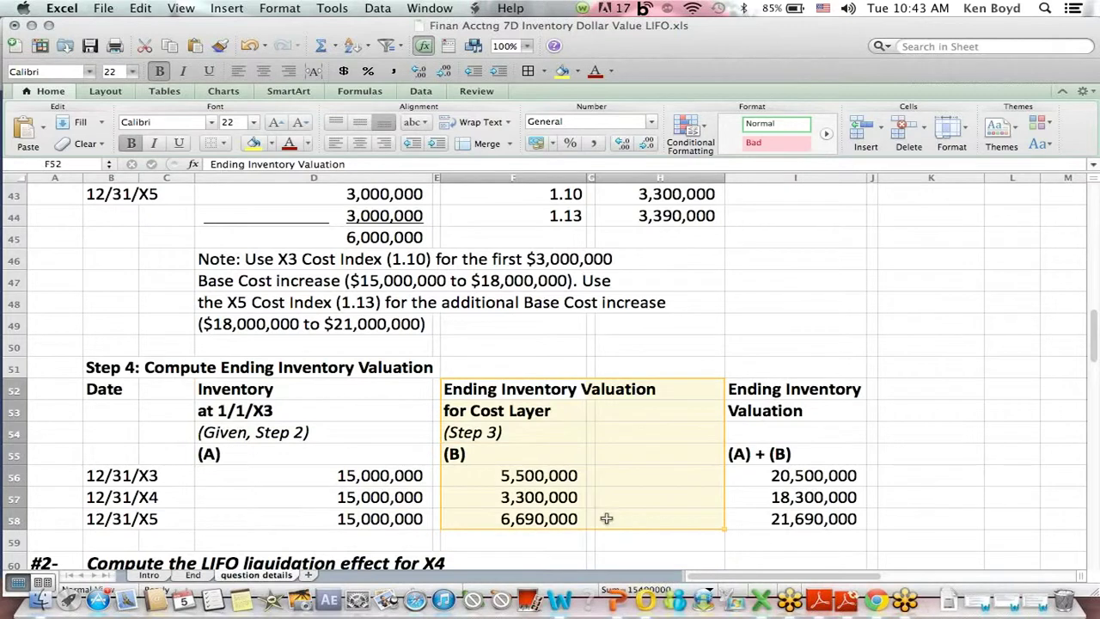
click(745, 471)
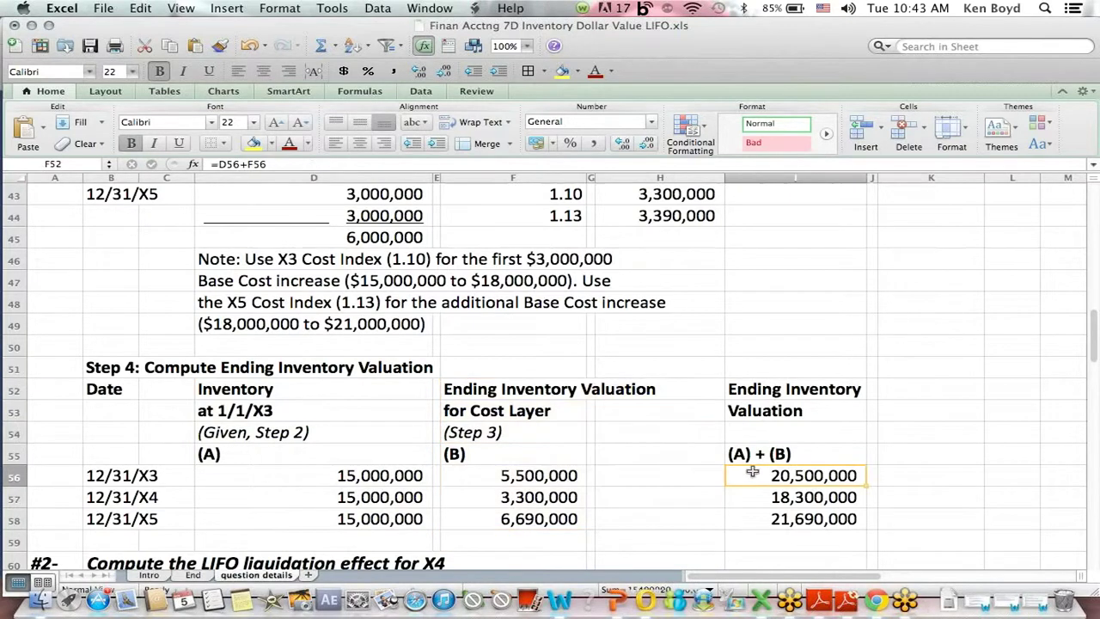
click(241, 164)
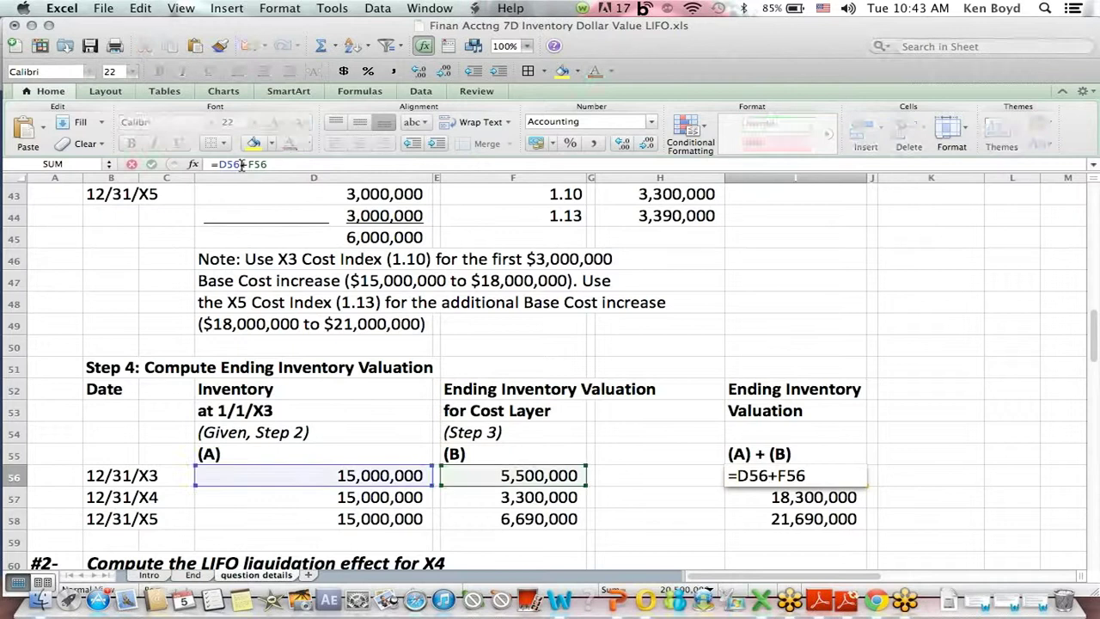
key(Return)
click(242, 164)
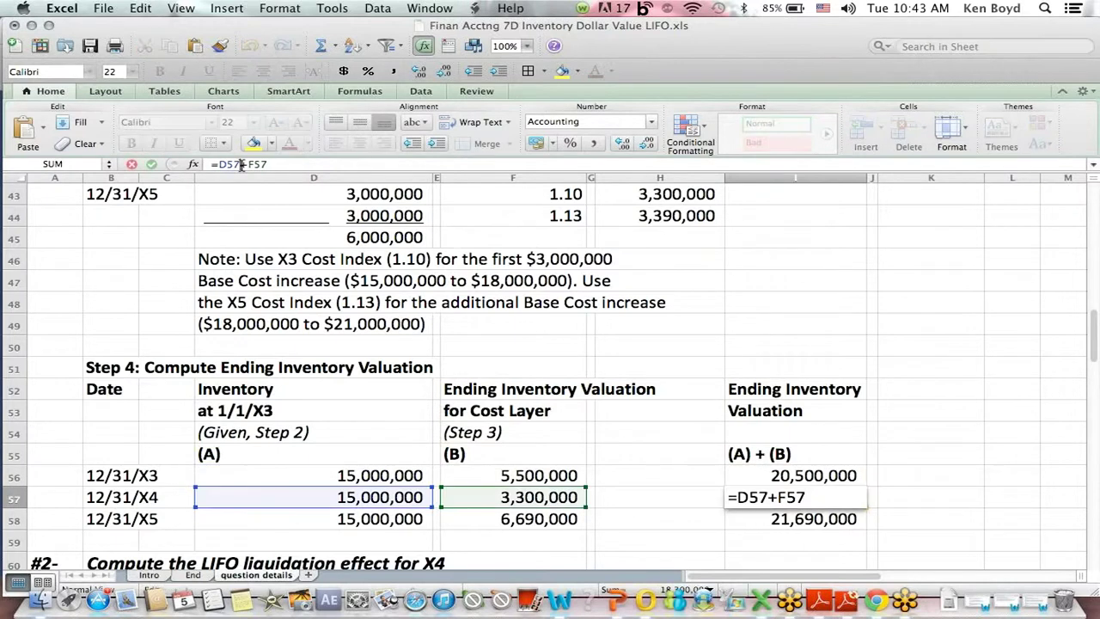
key(Return)
click(241, 164)
key(Return)
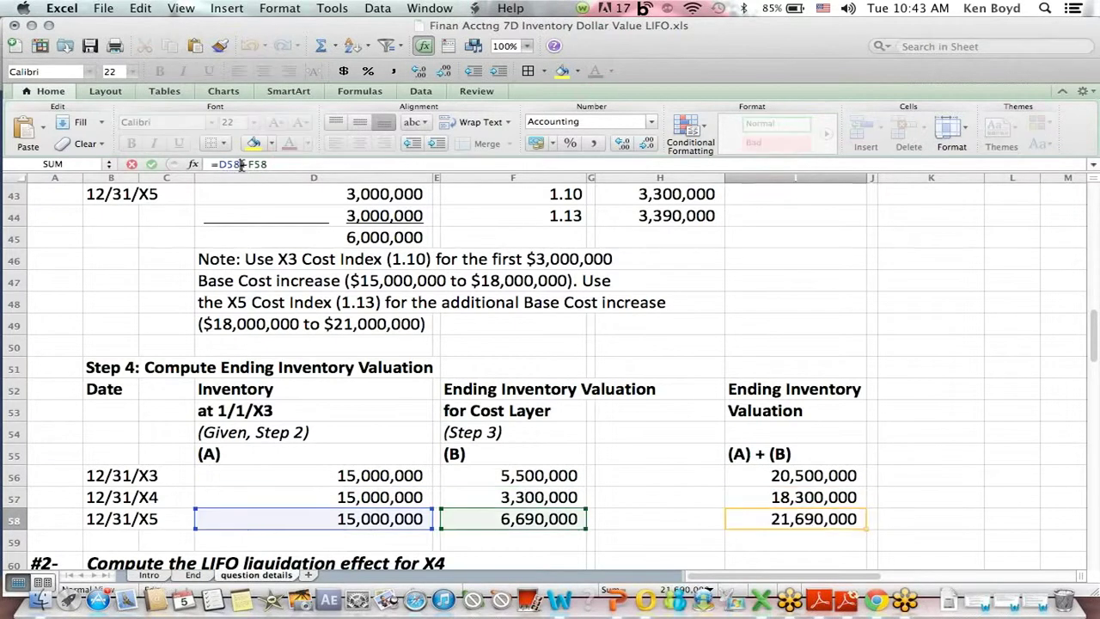
- Highlight the ending inventory valuation column and scroll down to the X4 LIFO liquidation section
drag(799, 394, 811, 518)
click(656, 478)
key(Down)
key(Down)
key(Down)
key(Down)
key(Down)
key(Down)
key(Down)
key(Down)
key(Down)
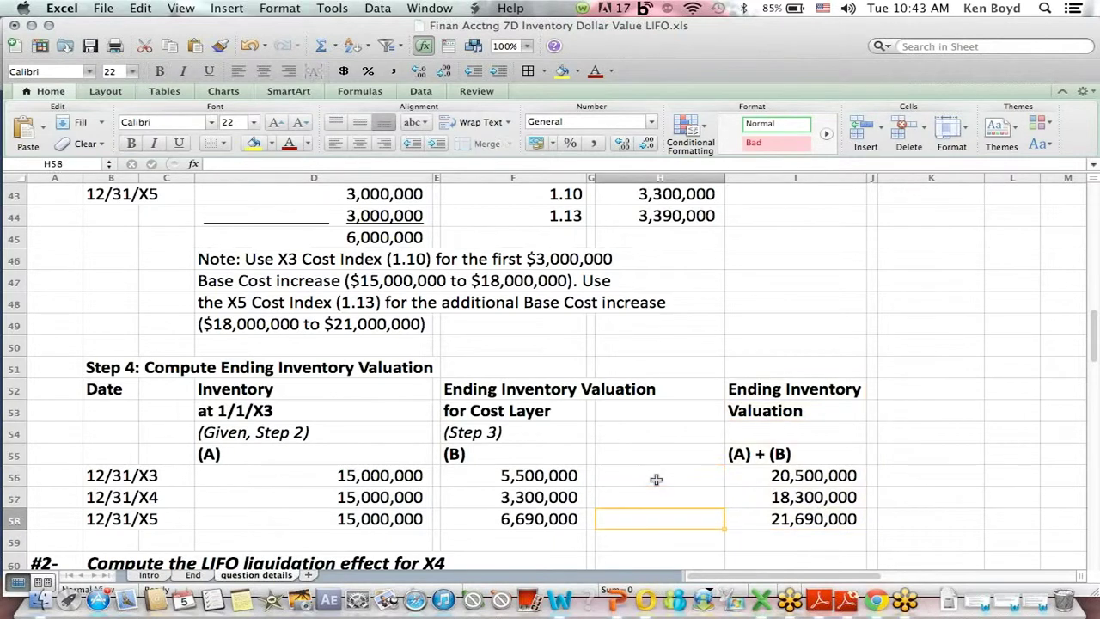
key(Down)
key(Down)
key(Down)
key(Down)
key(Down)
key(Down)
key(Down)
key(Down)
key(Down)
key(Down)
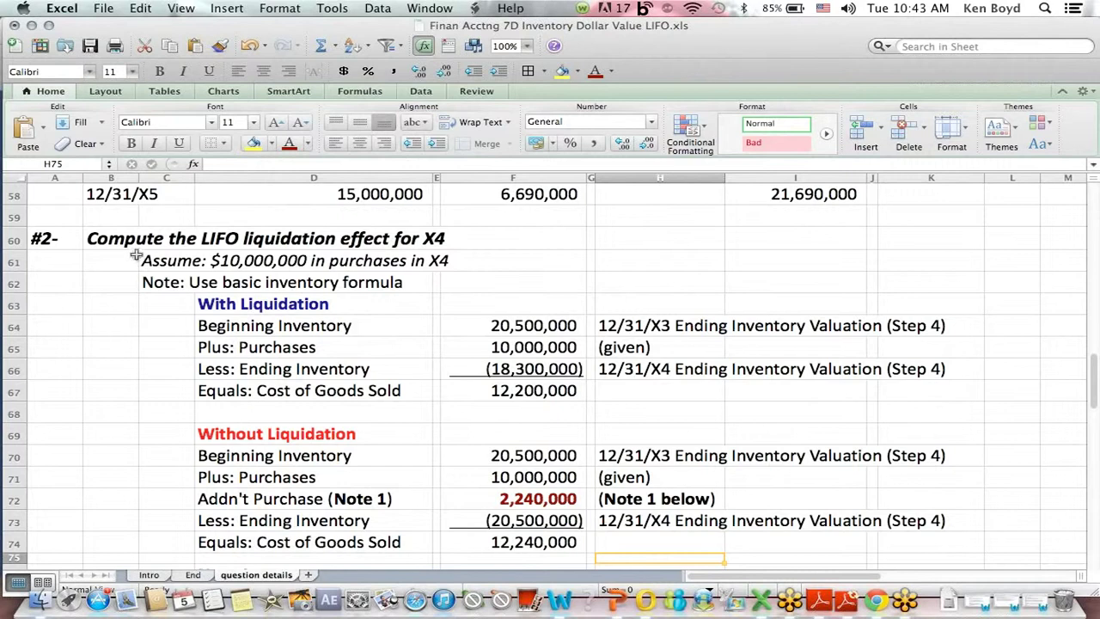
click(427, 240)
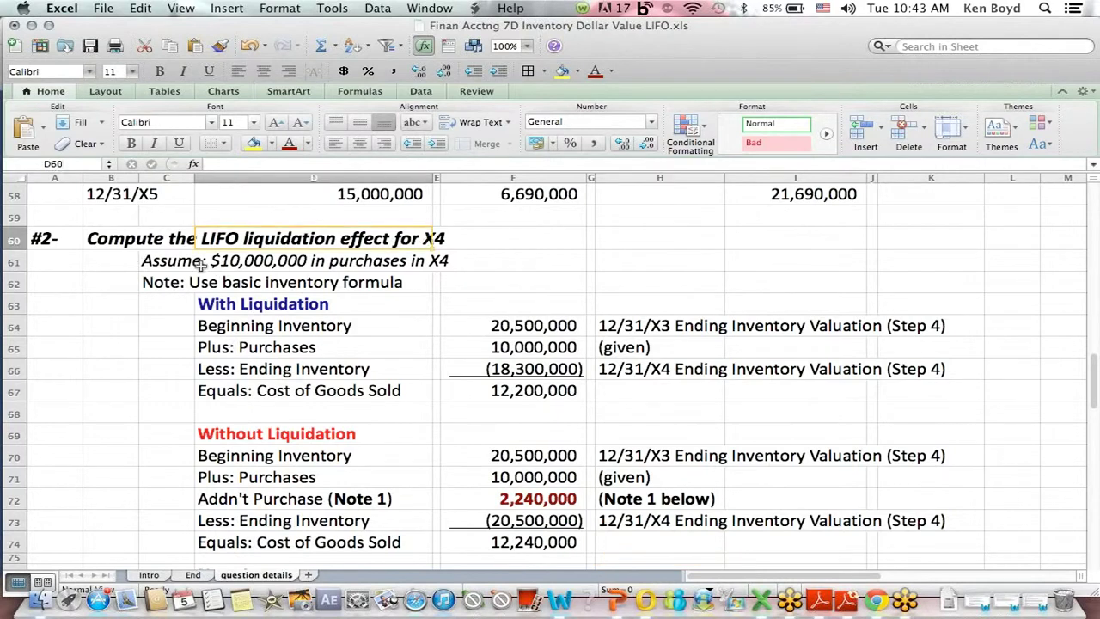
drag(133, 266, 699, 261)
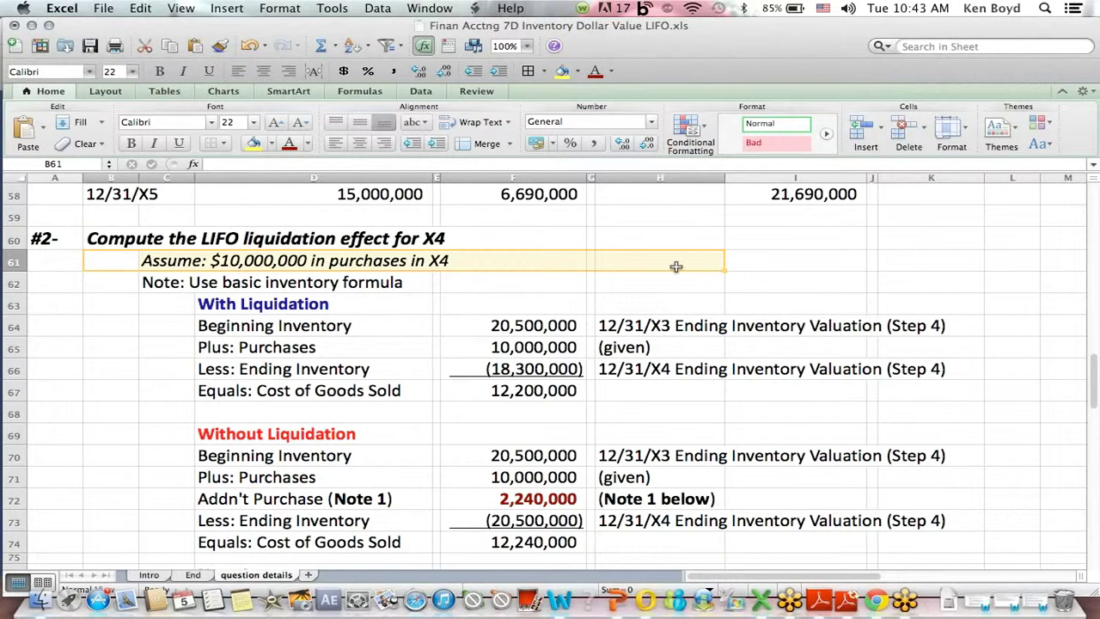
click(658, 260)
key(Up)
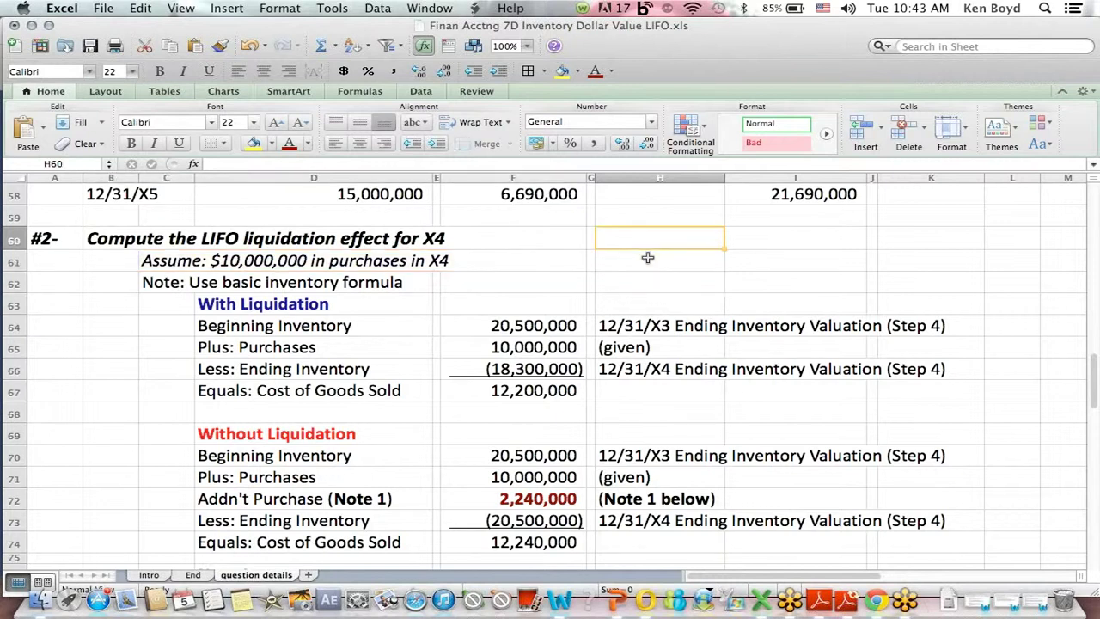
key(Up)
key(Up)
key(Up)
key(Up)
key(Up)
key(Up)
key(Up)
key(Up)
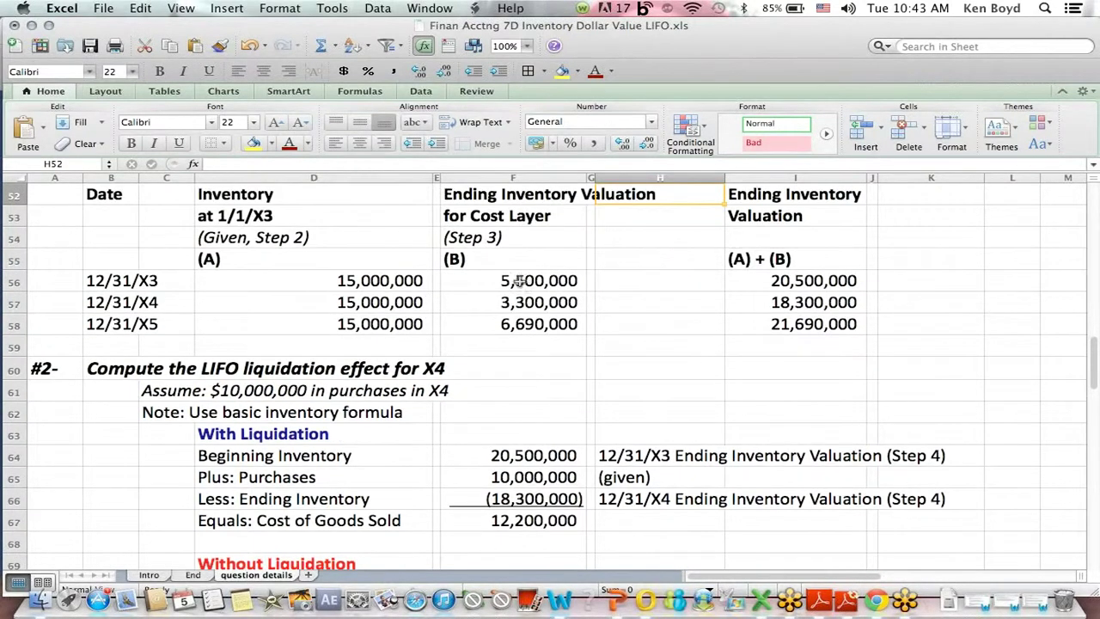
click(211, 457)
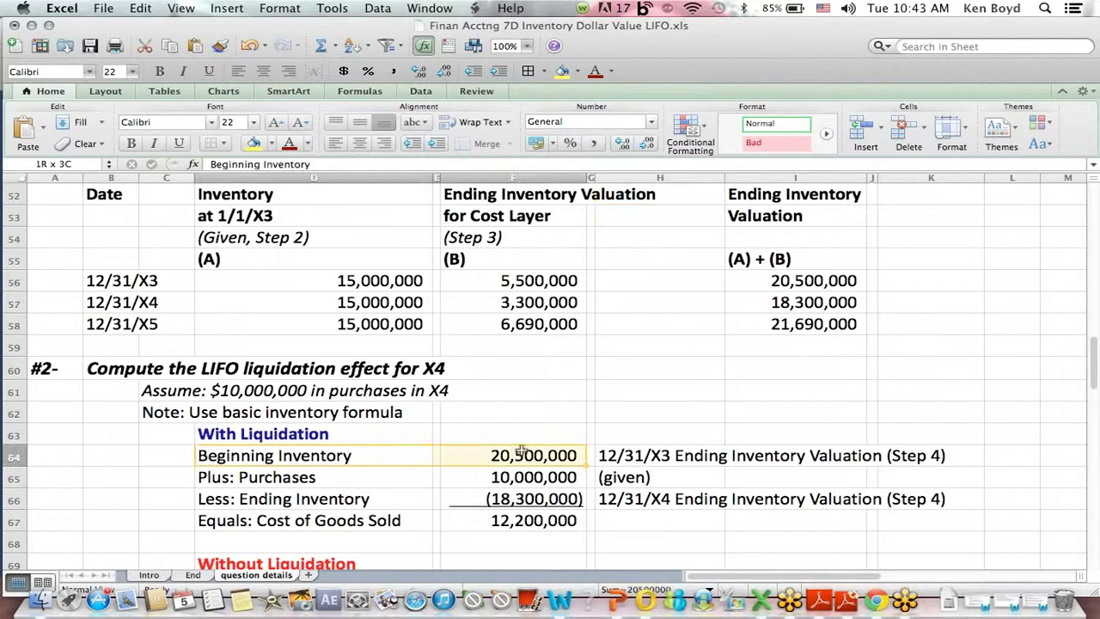
click(238, 436)
click(234, 455)
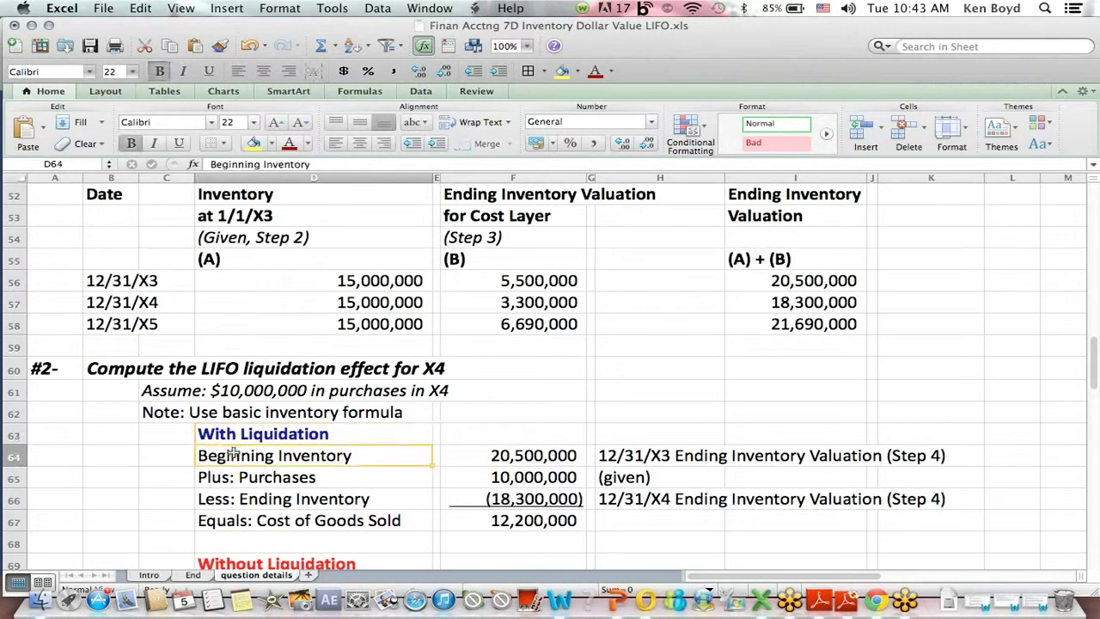
click(509, 450)
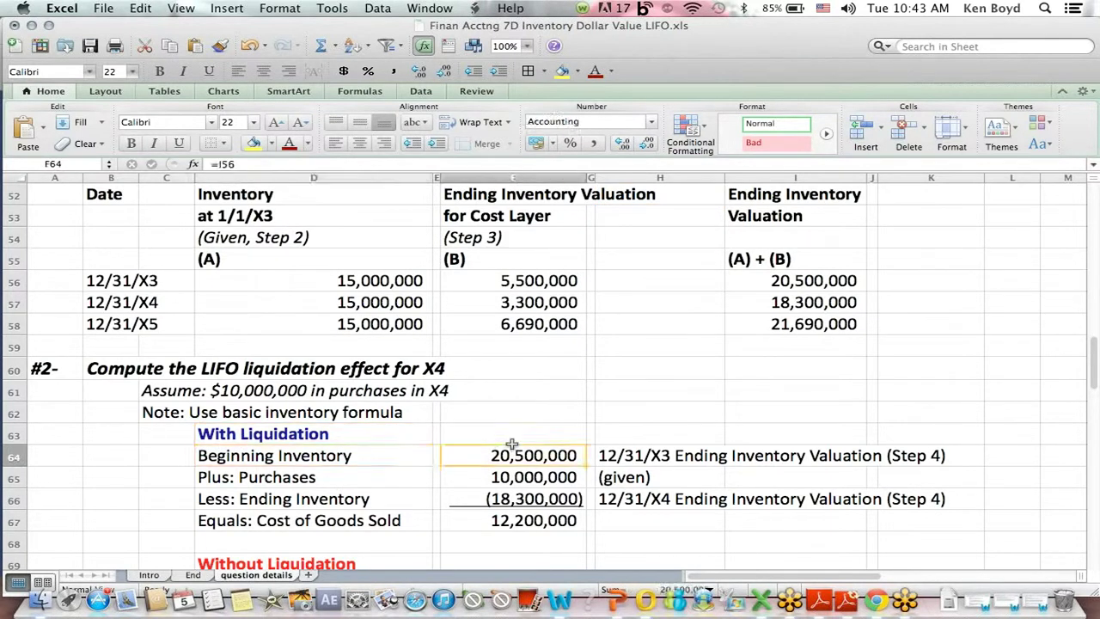
click(214, 164)
key(Return)
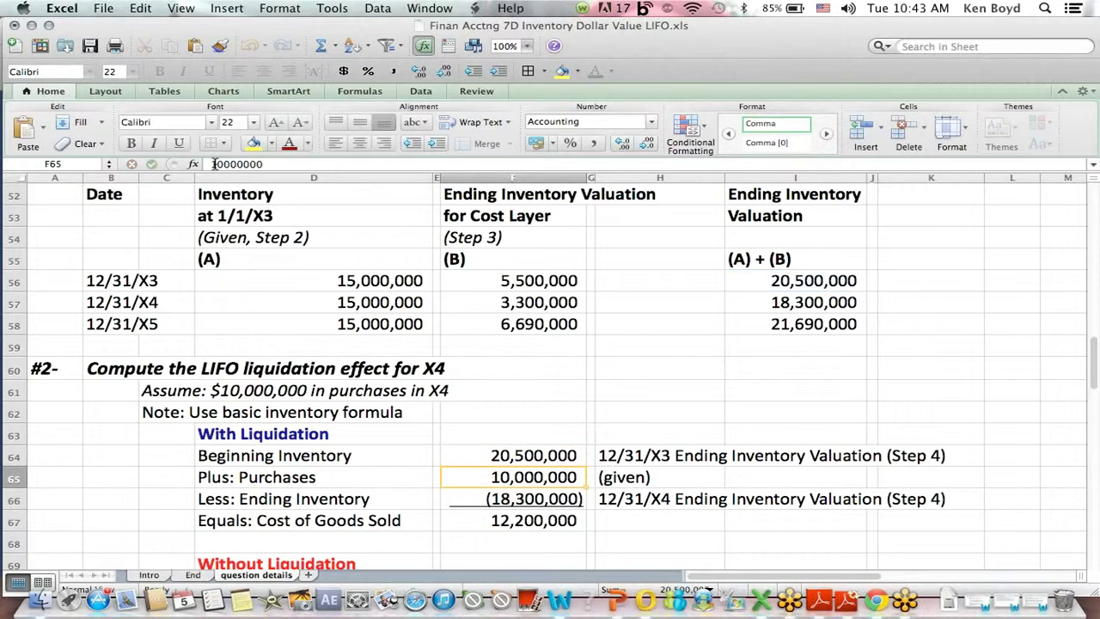
key(Return)
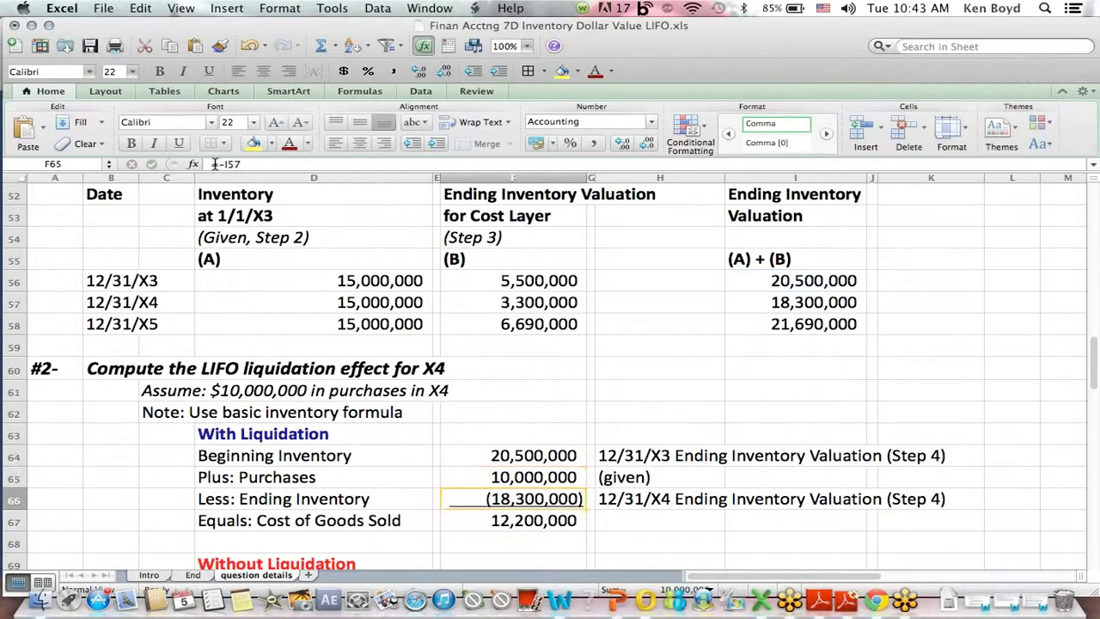
click(214, 164)
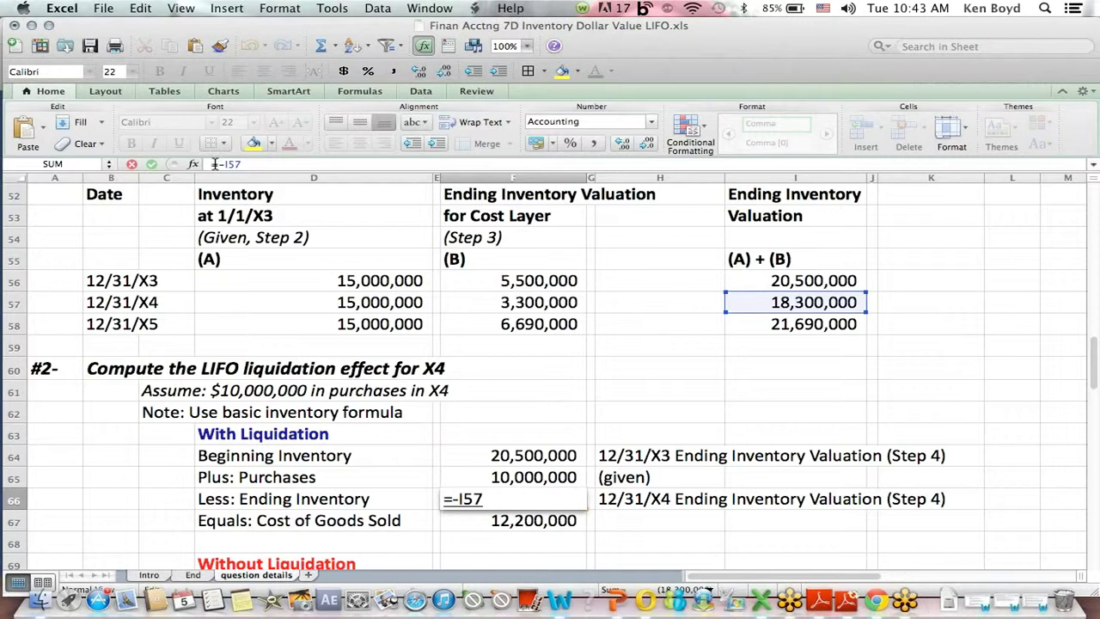
key(Return)
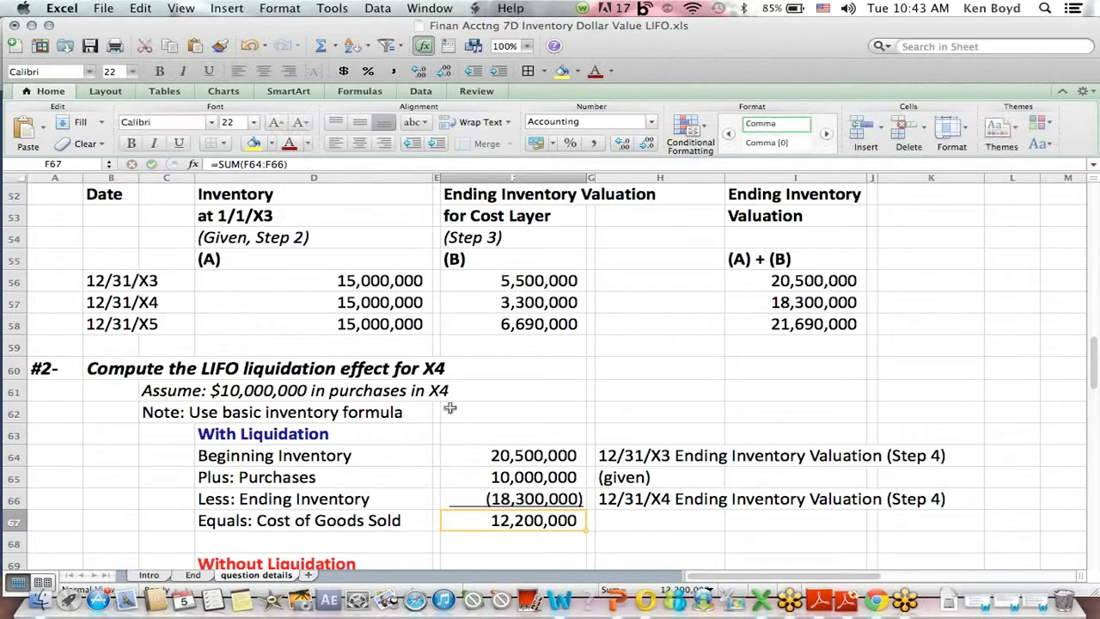
drag(552, 452, 730, 455)
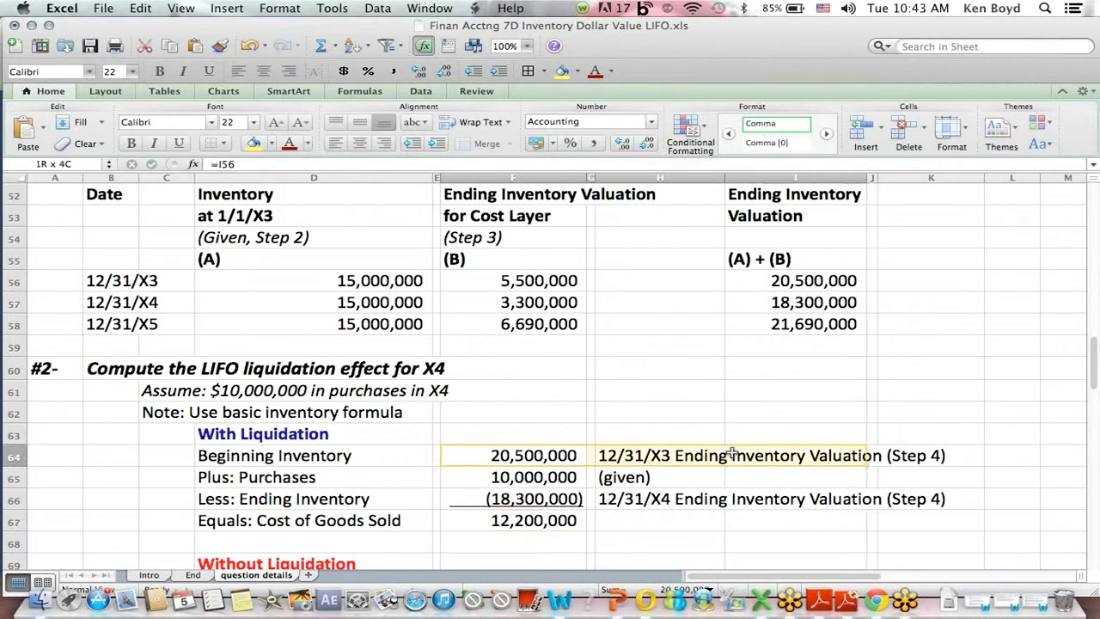
click(777, 277)
drag(533, 498, 804, 499)
click(782, 302)
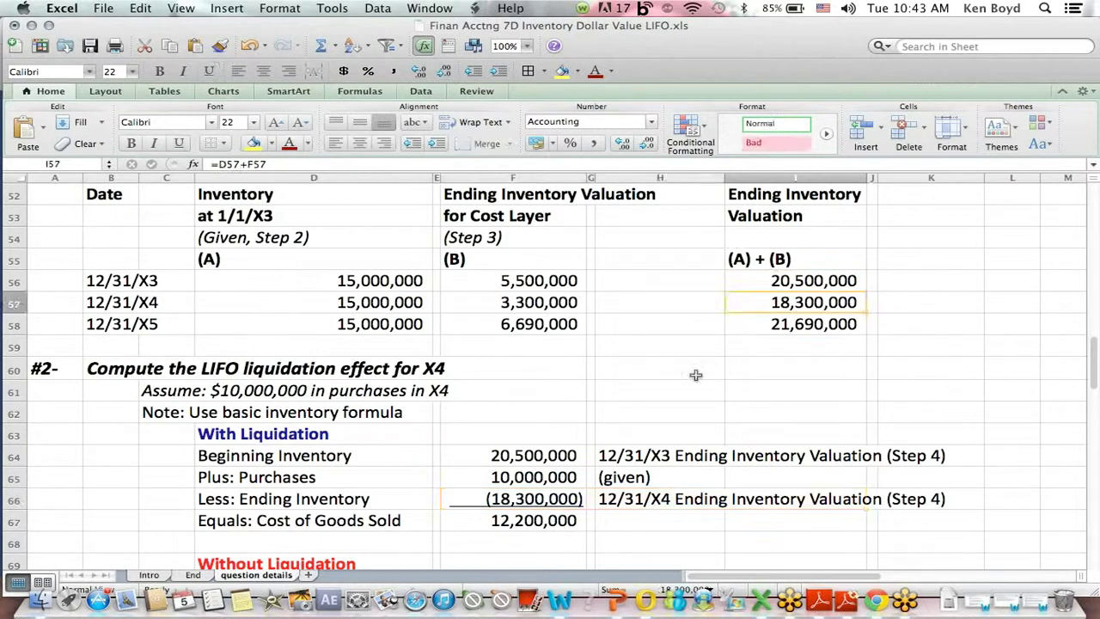
drag(244, 521, 519, 513)
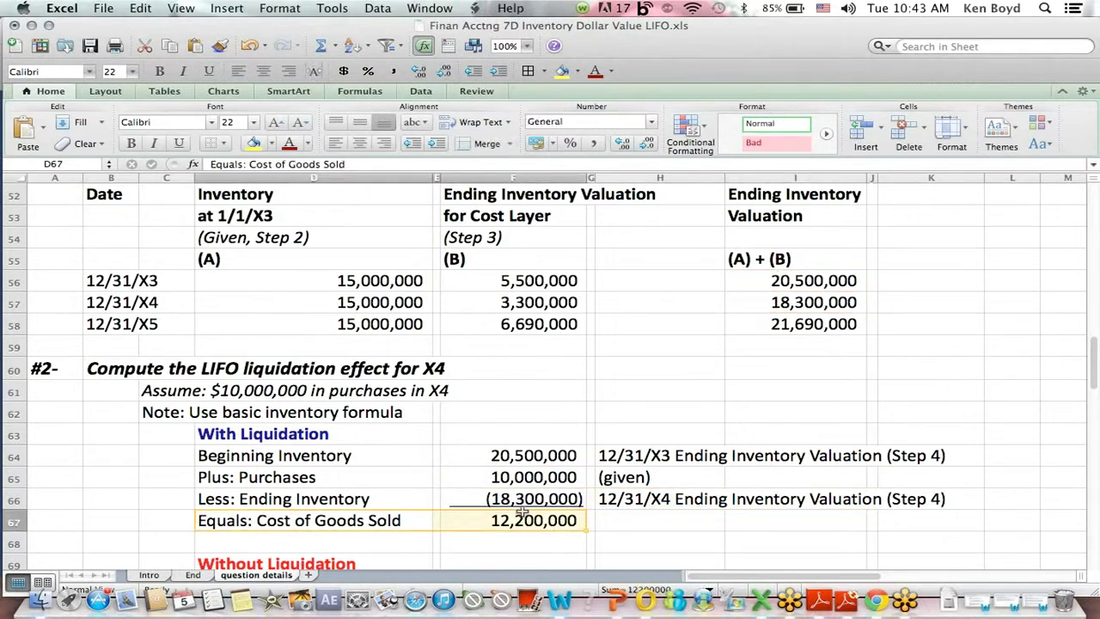
drag(159, 412, 499, 419)
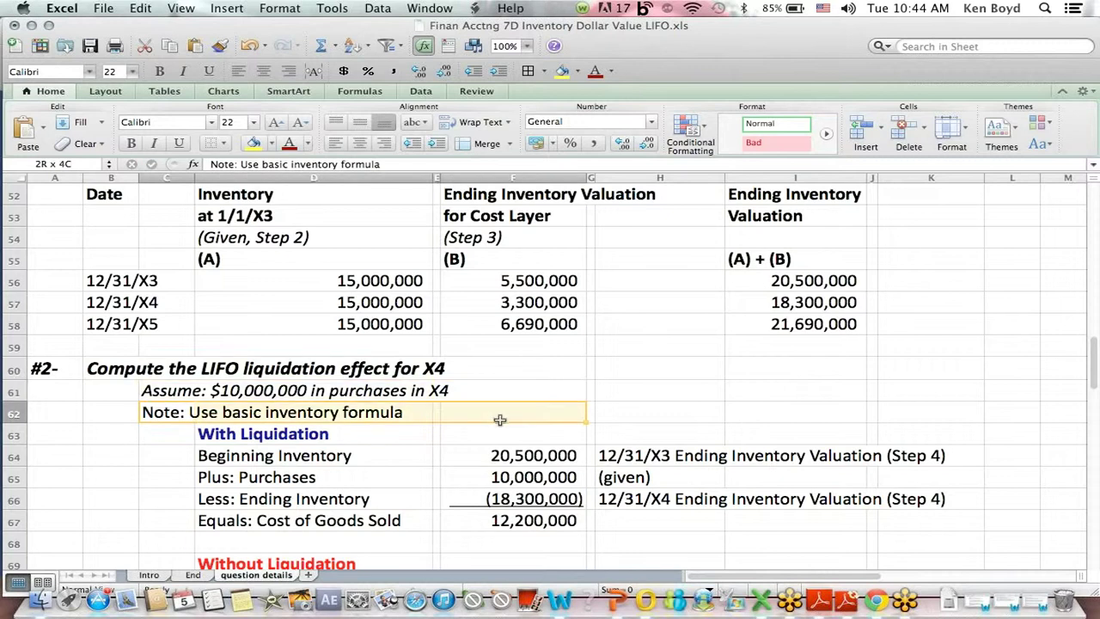
click(327, 456)
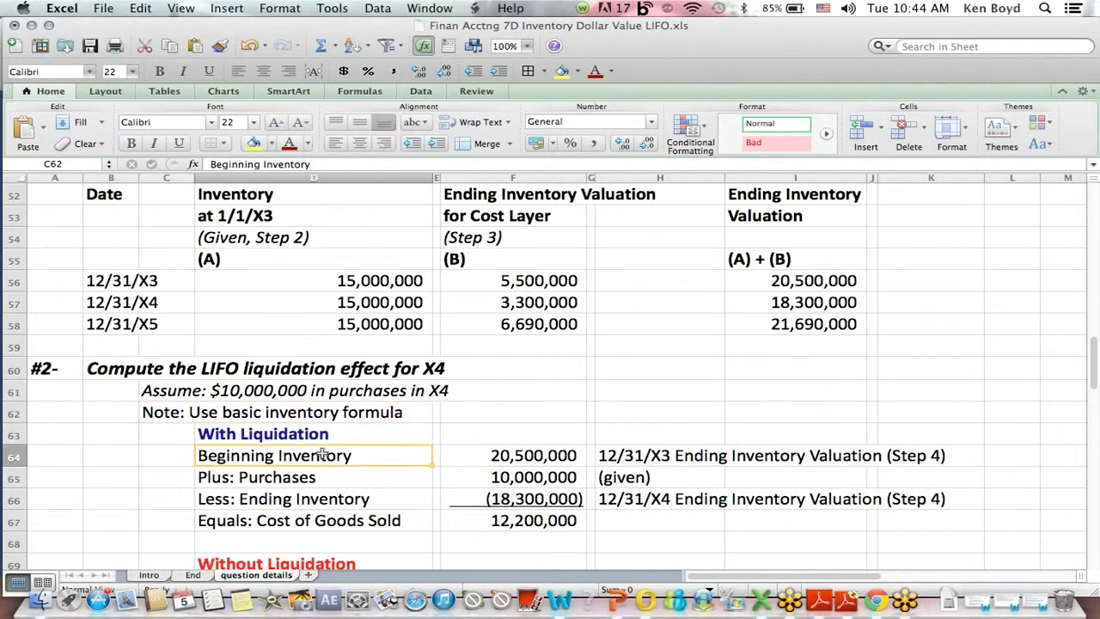
click(295, 479)
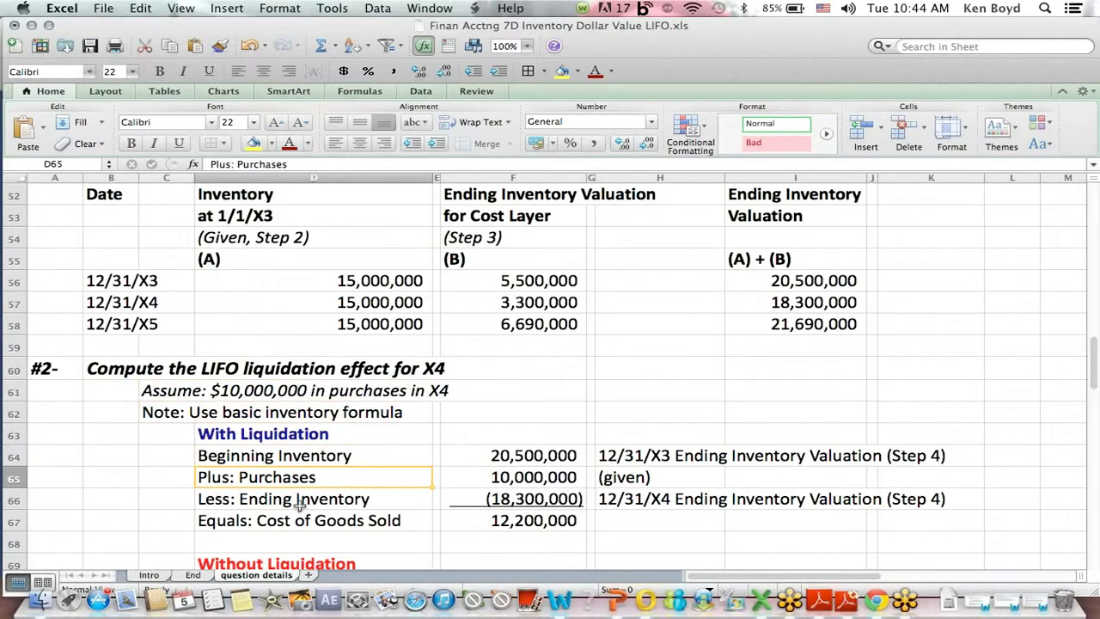
click(310, 499)
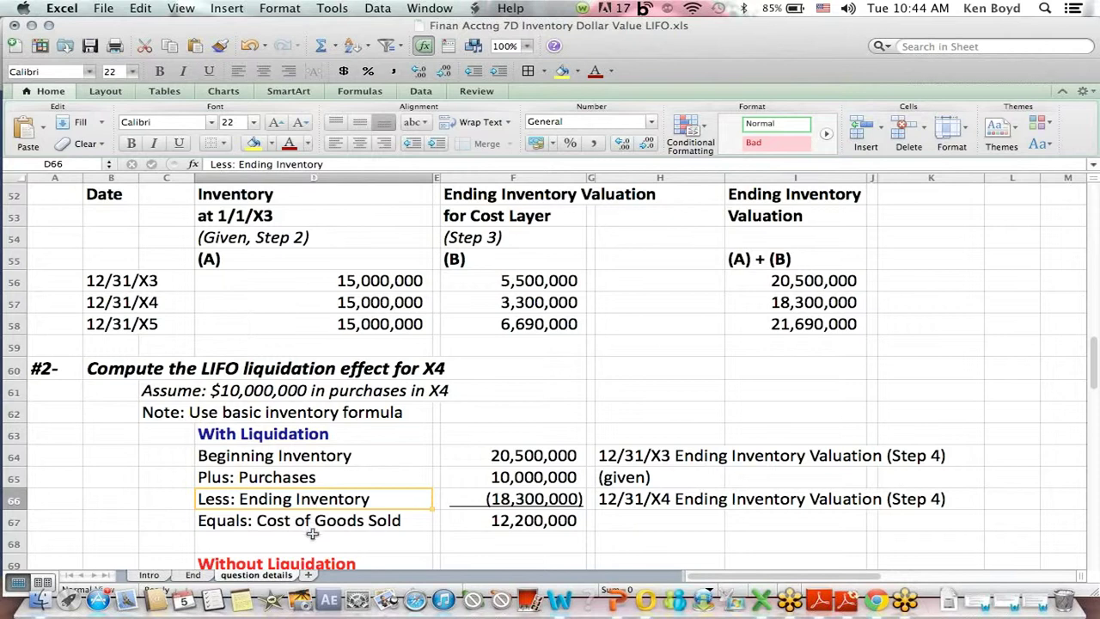
click(315, 522)
click(617, 402)
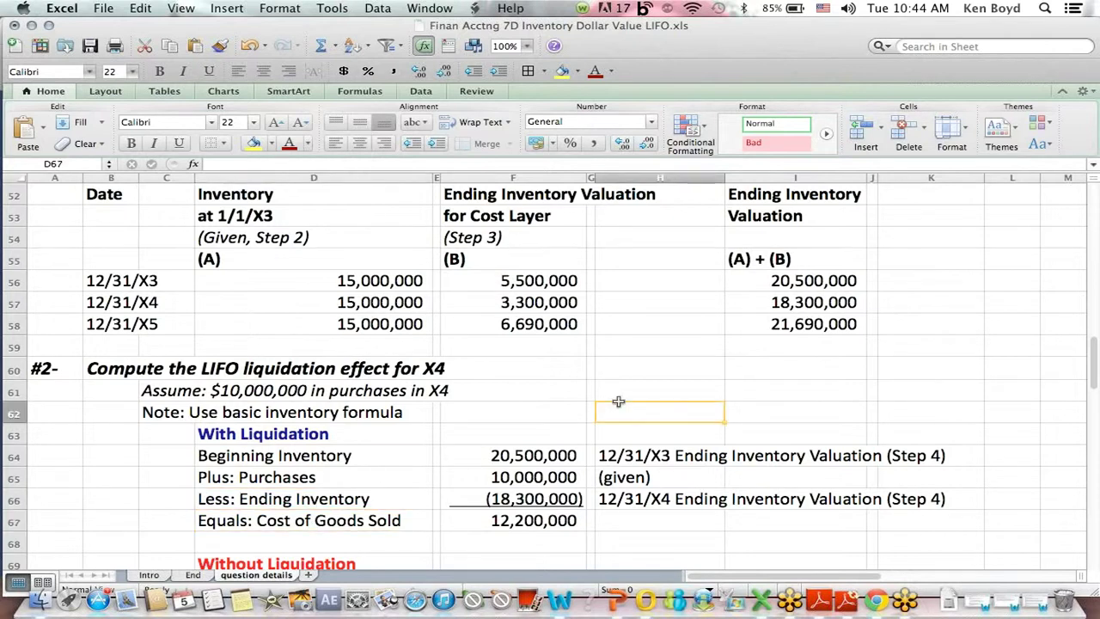
key(Down)
key(Down)
key(Down)
key(Down)
key(Down)
key(Down)
key(Down)
key(Down)
key(Down)
key(Down)
key(Down)
key(Down)
key(Down)
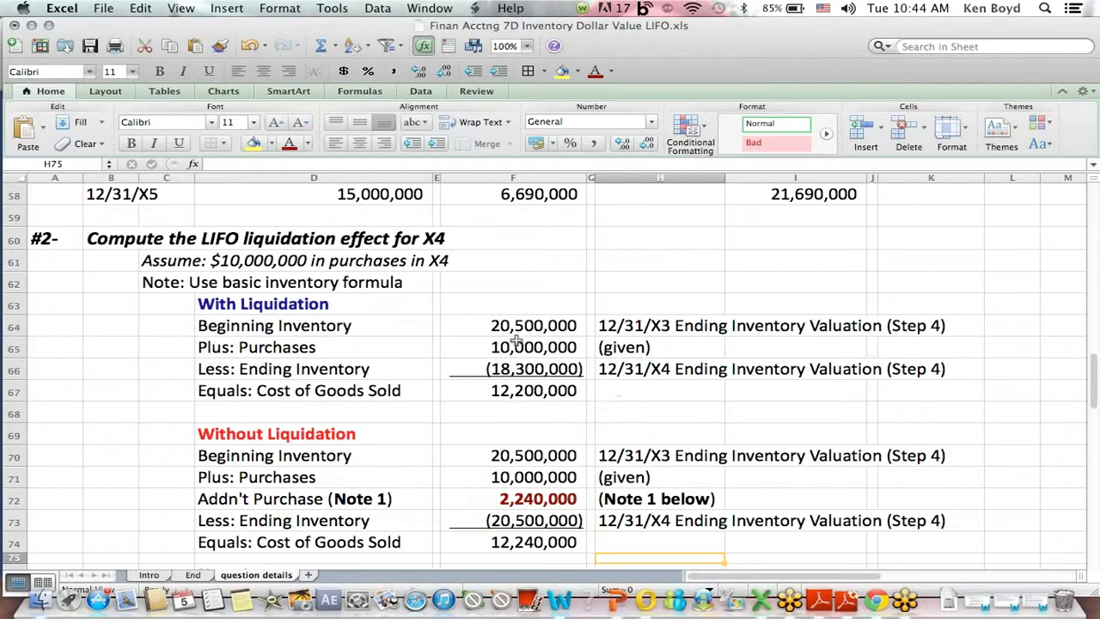
click(520, 325)
click(534, 455)
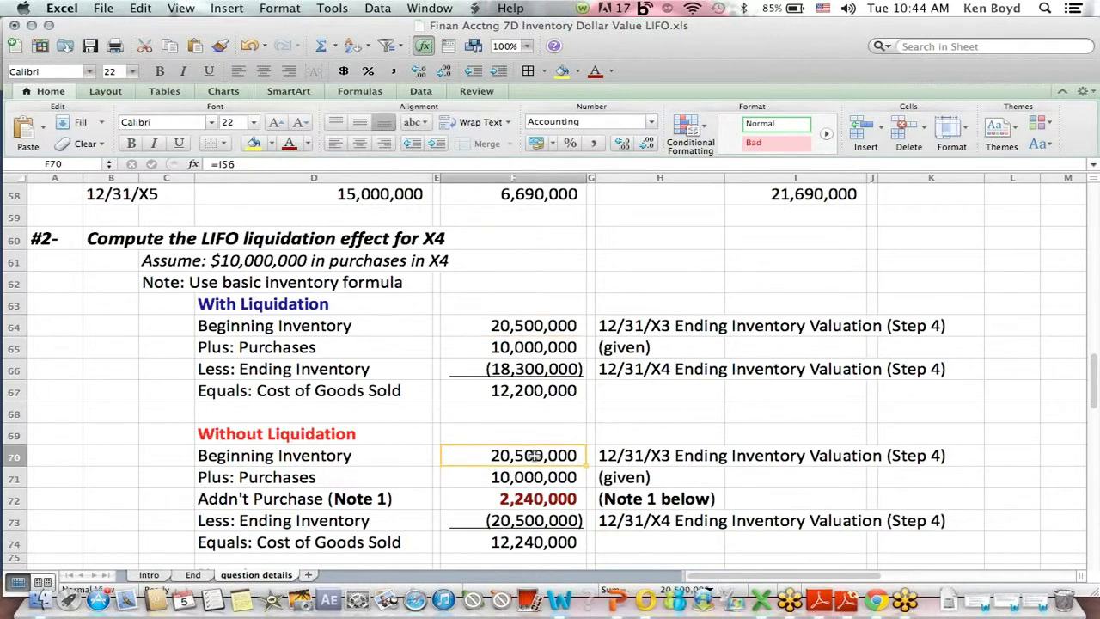
drag(198, 347, 604, 346)
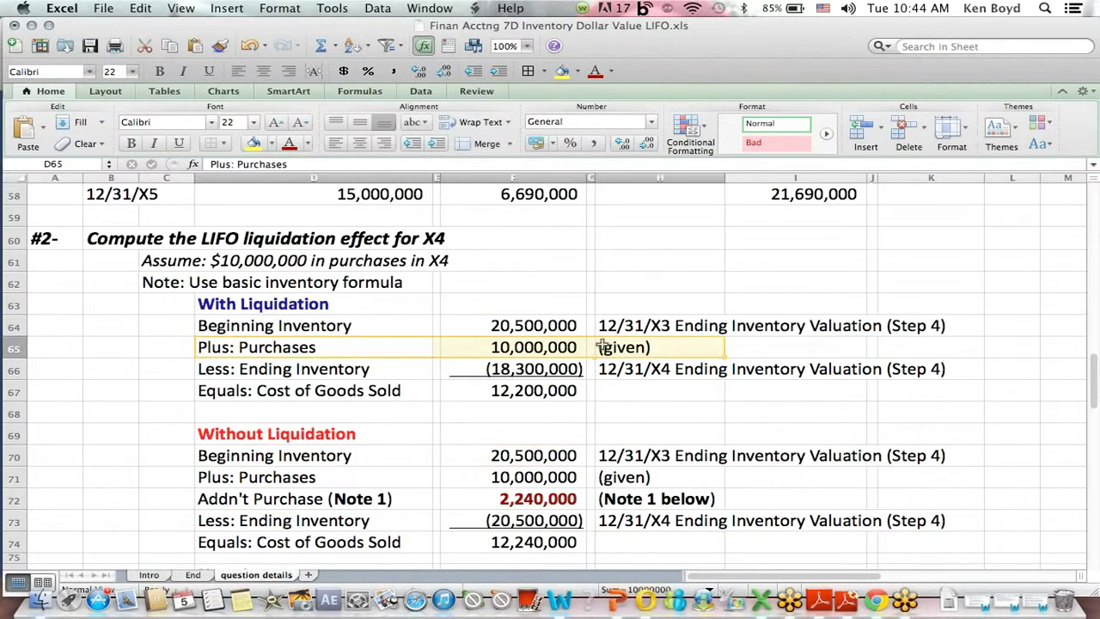
drag(226, 477, 675, 462)
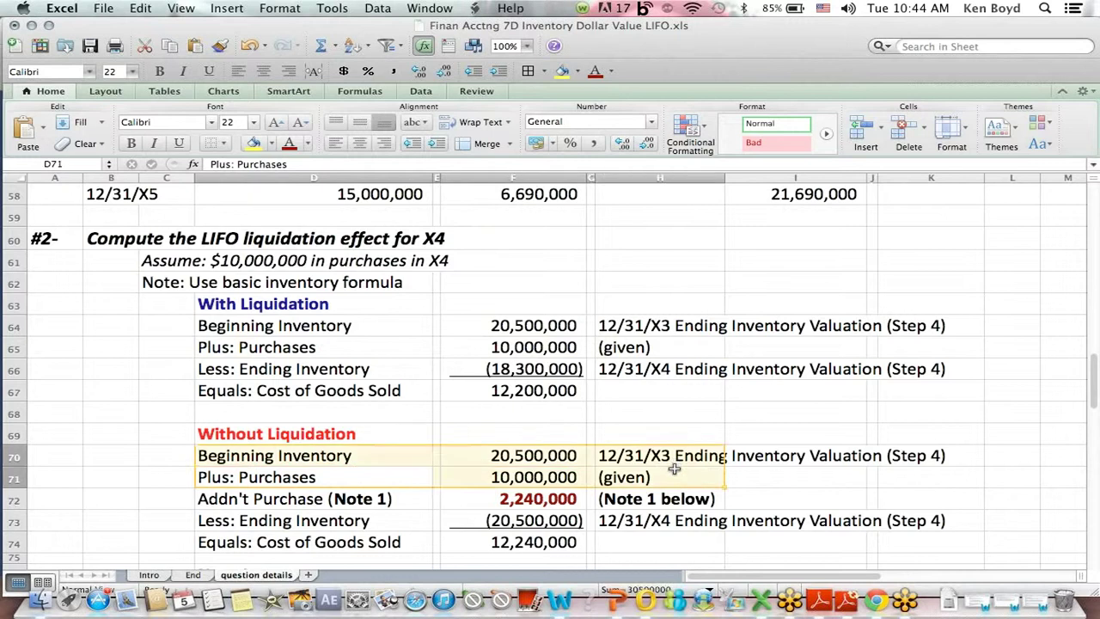
click(704, 498)
key(Down)
key(Down)
key(Down)
key(Down)
key(Down)
key(Down)
key(Down)
key(Down)
key(Down)
key(Down)
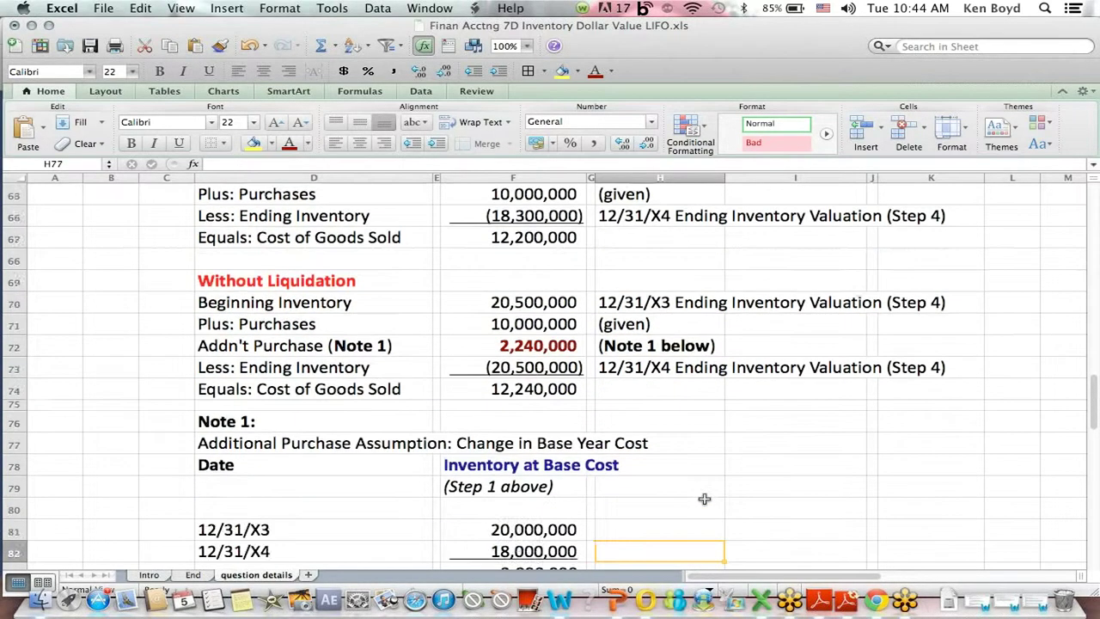
key(Down)
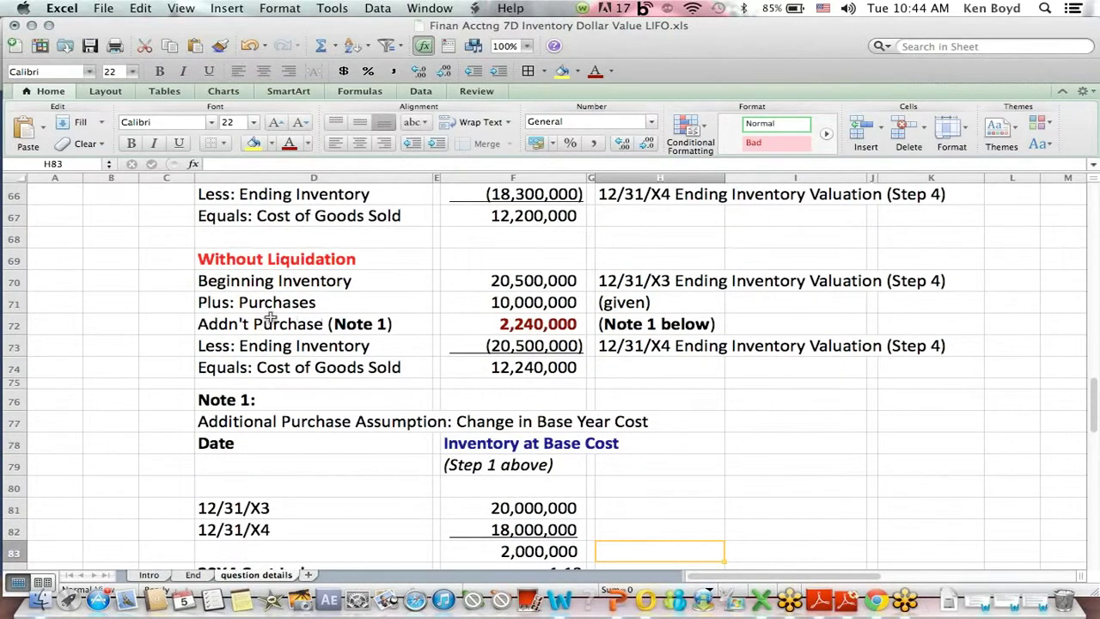
drag(269, 318, 748, 315)
click(714, 499)
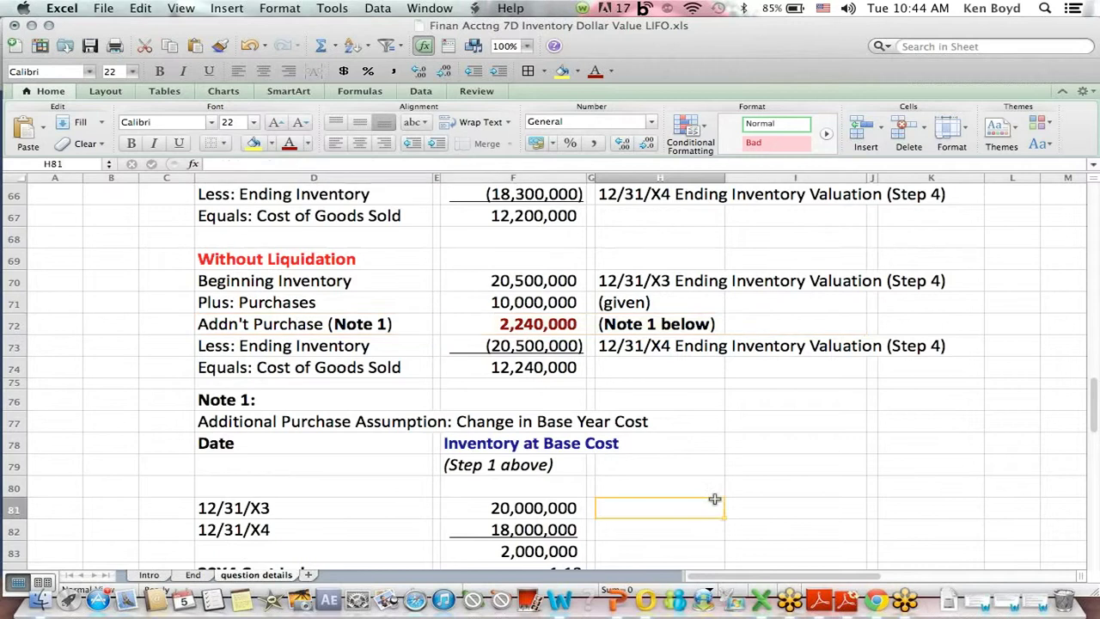
key(Down)
key(Down)
key(Down)
key(Down)
key(Down)
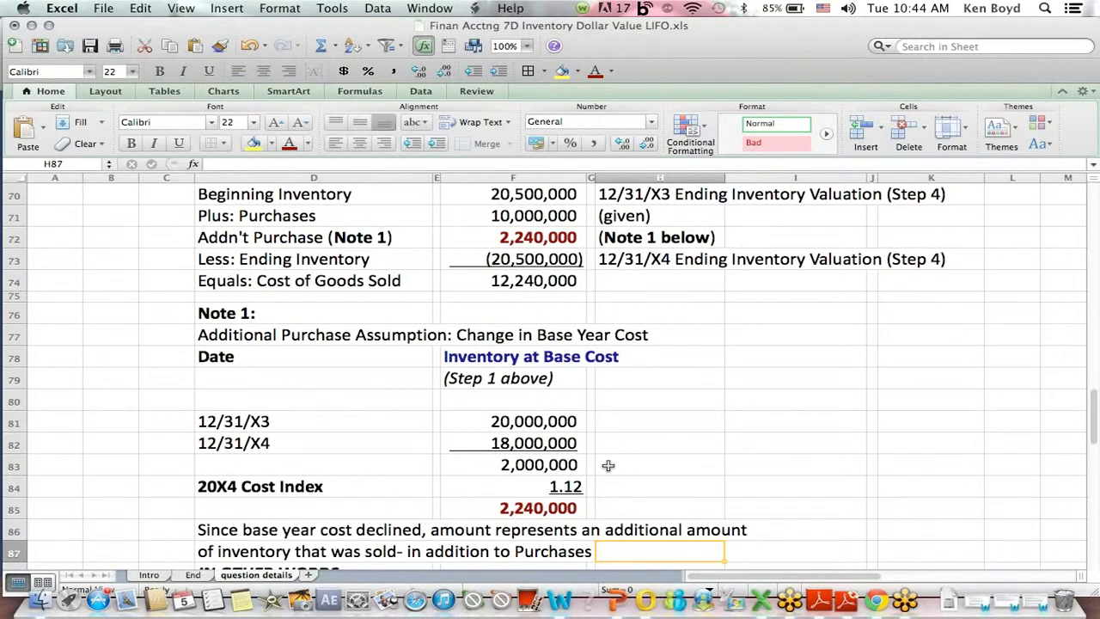
drag(208, 337, 683, 343)
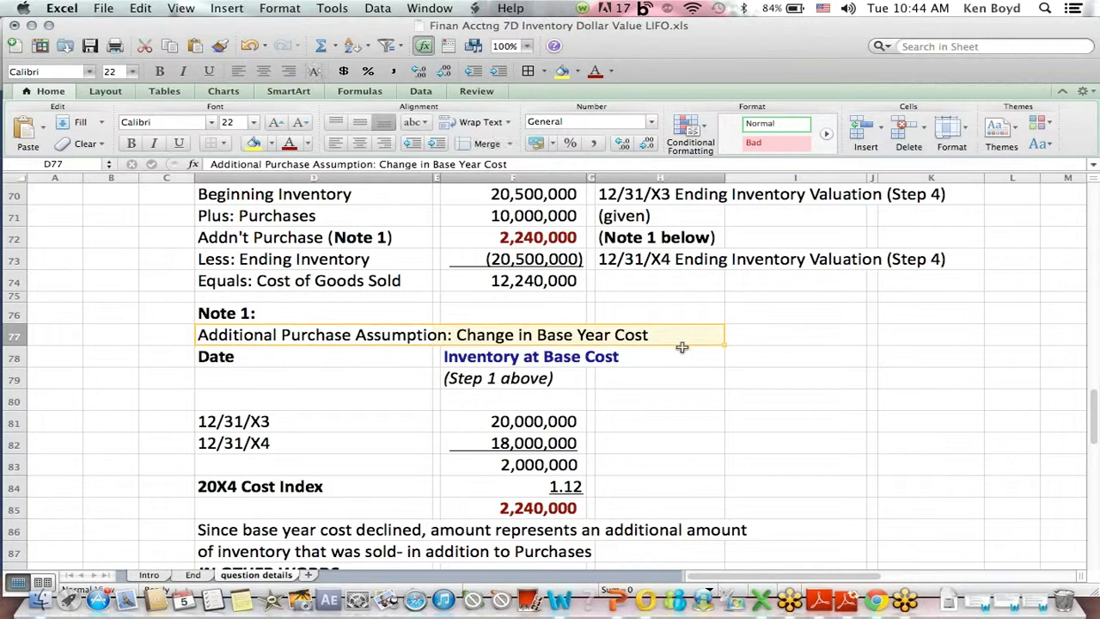
click(650, 401)
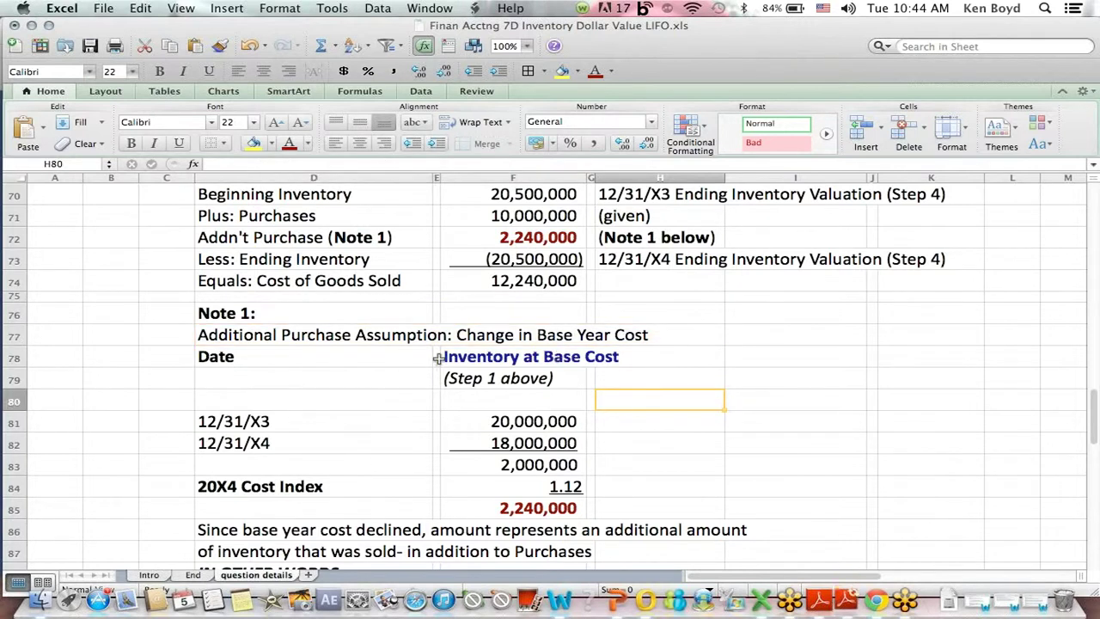
drag(439, 359, 650, 391)
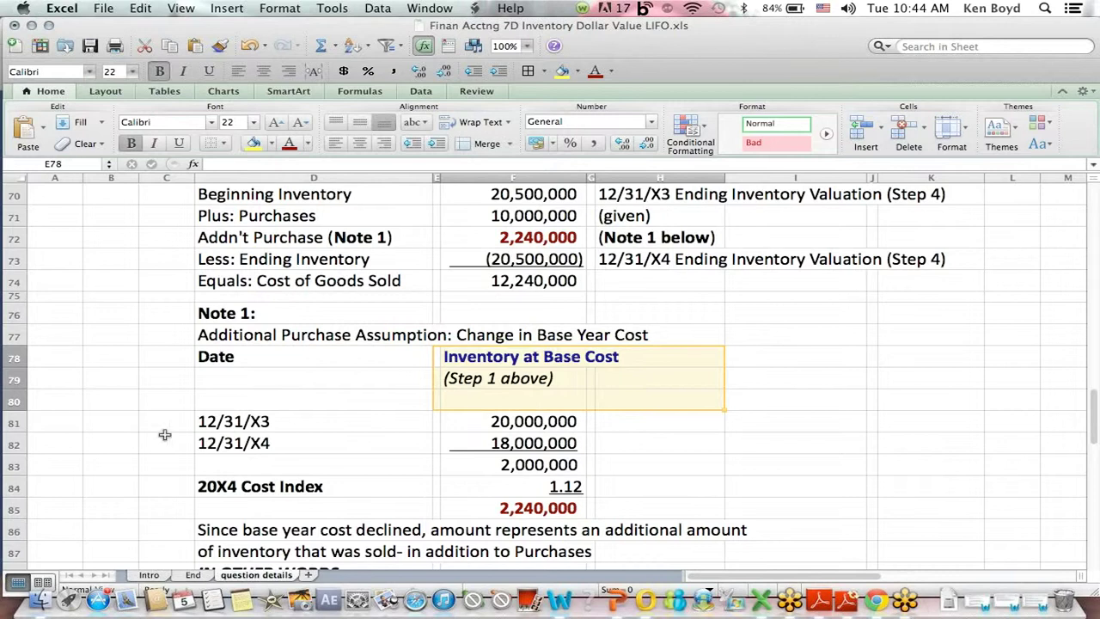
drag(215, 423, 591, 422)
drag(217, 445, 602, 445)
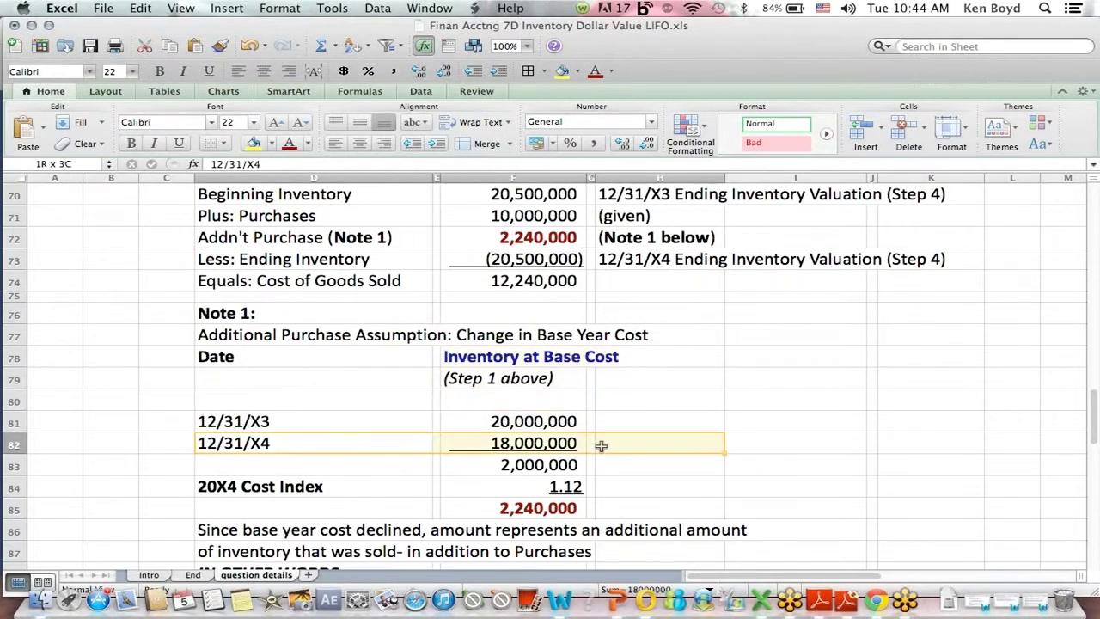
drag(552, 346, 552, 453)
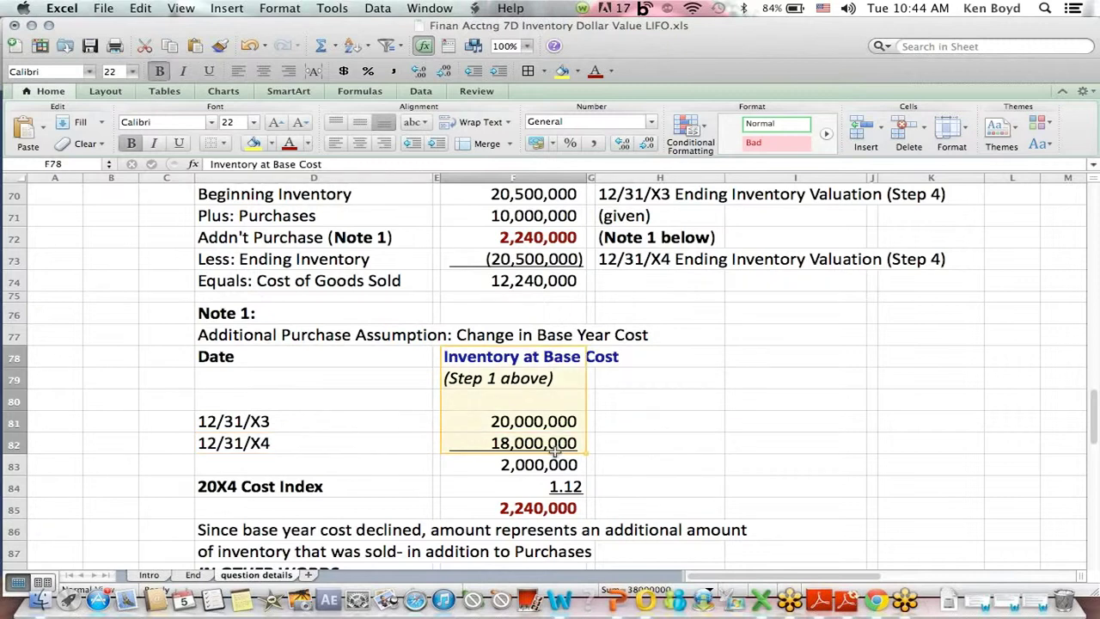
click(673, 387)
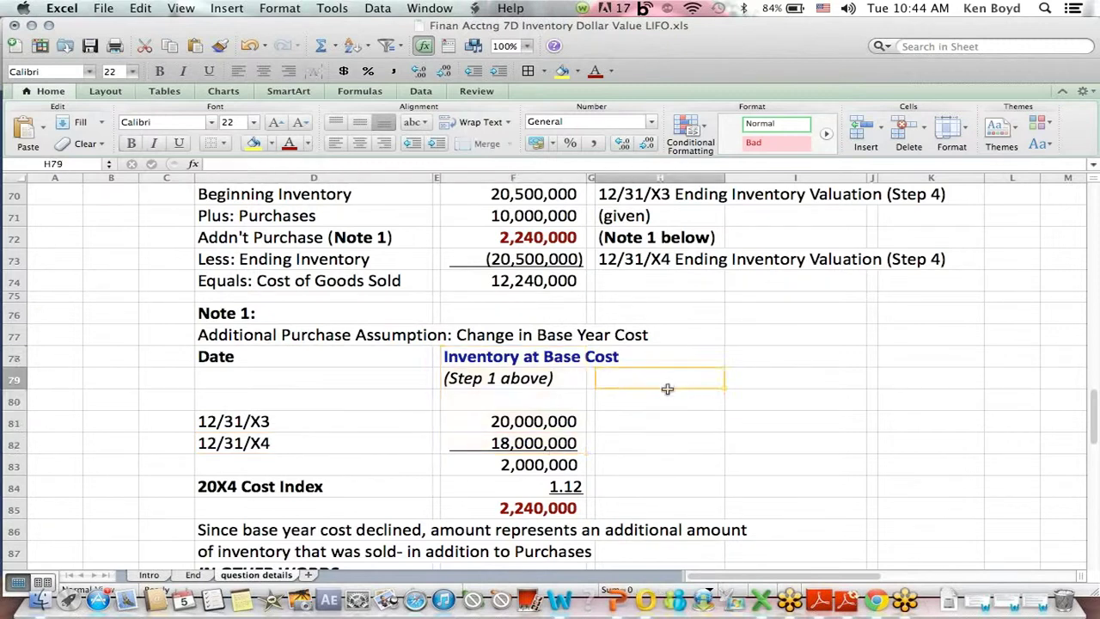
click(543, 463)
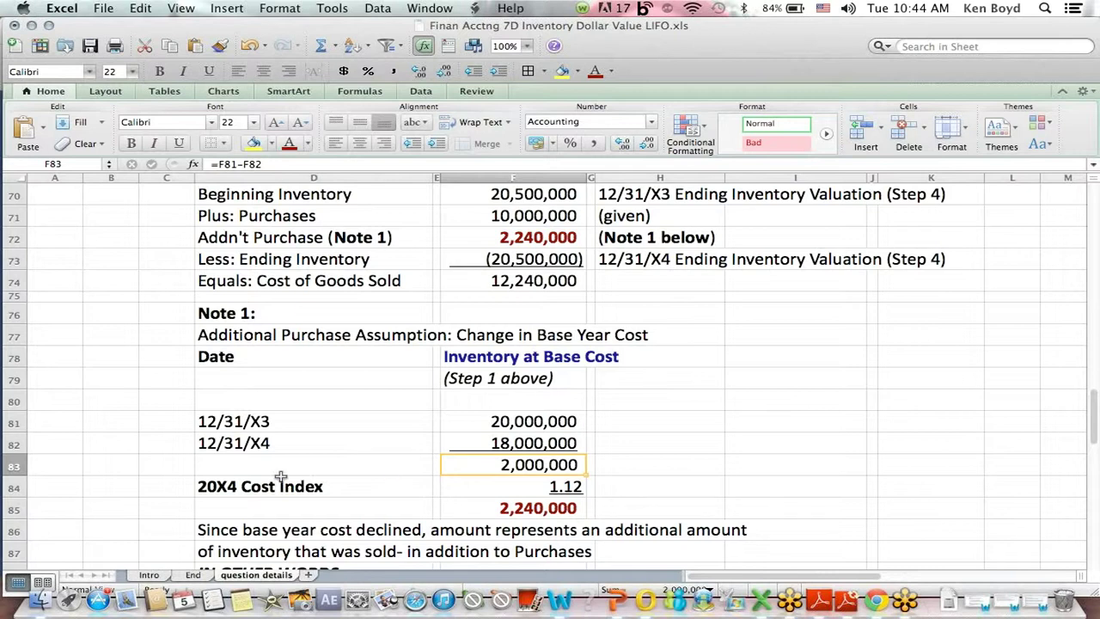
click(248, 477)
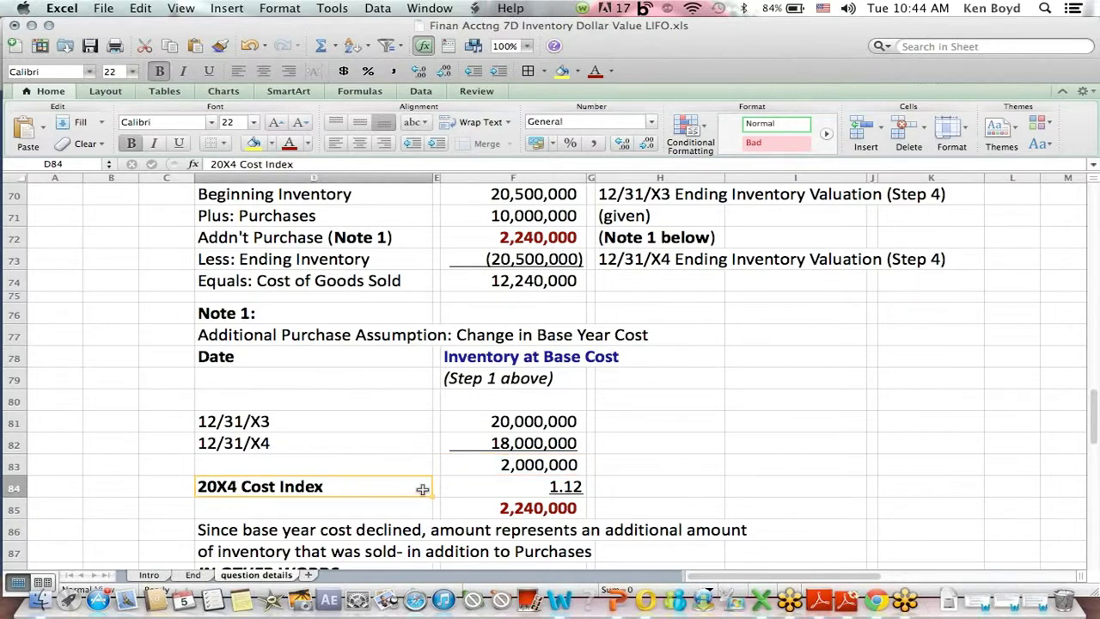
click(503, 500)
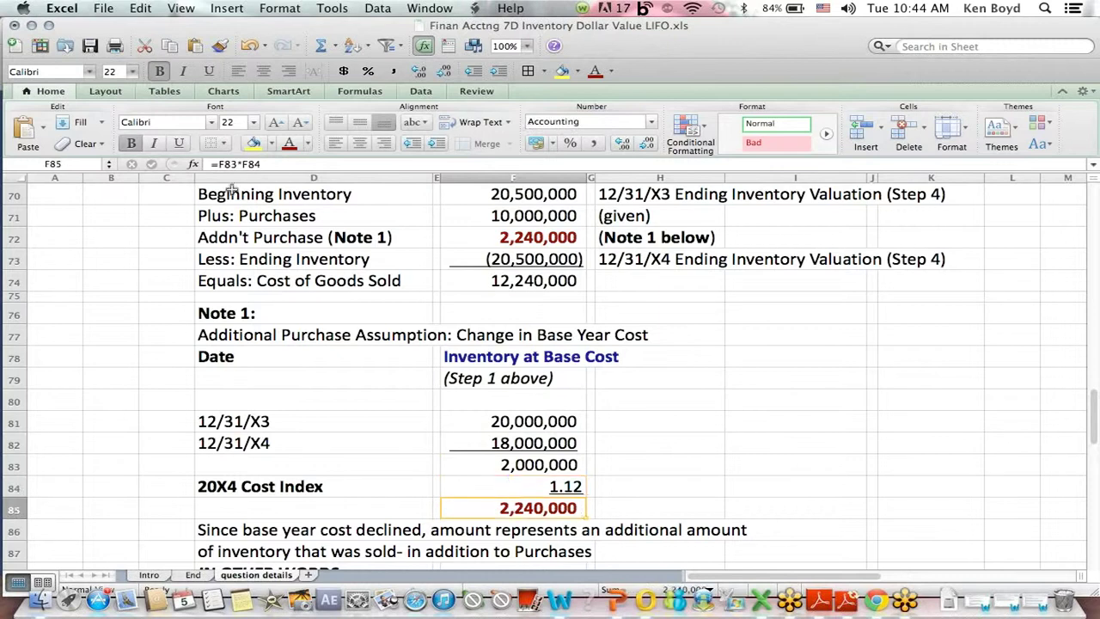
click(238, 164)
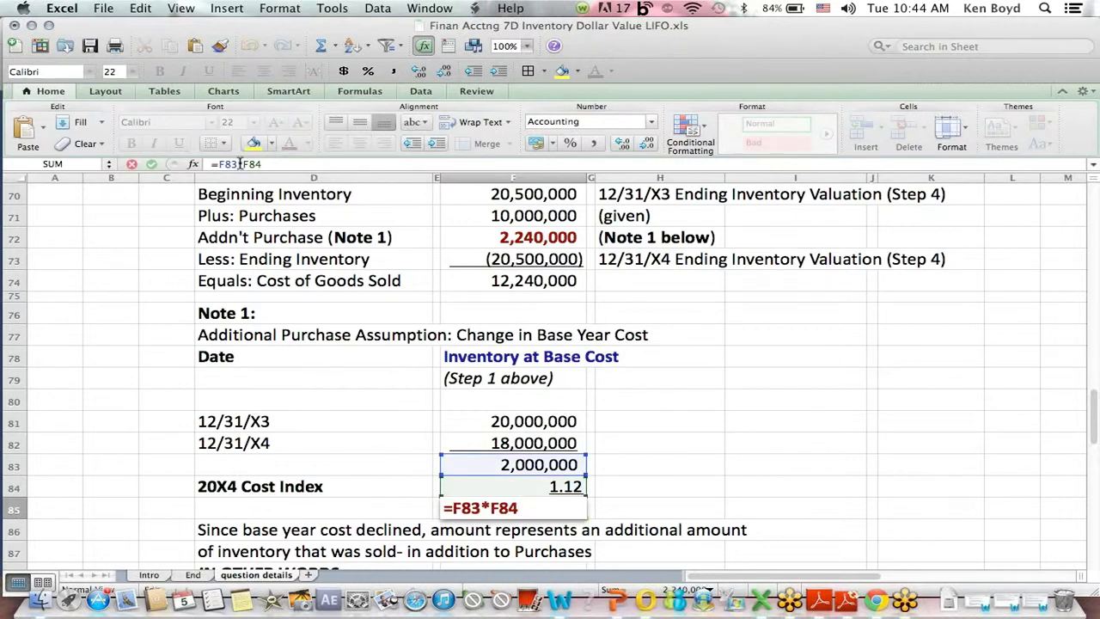
key(Return)
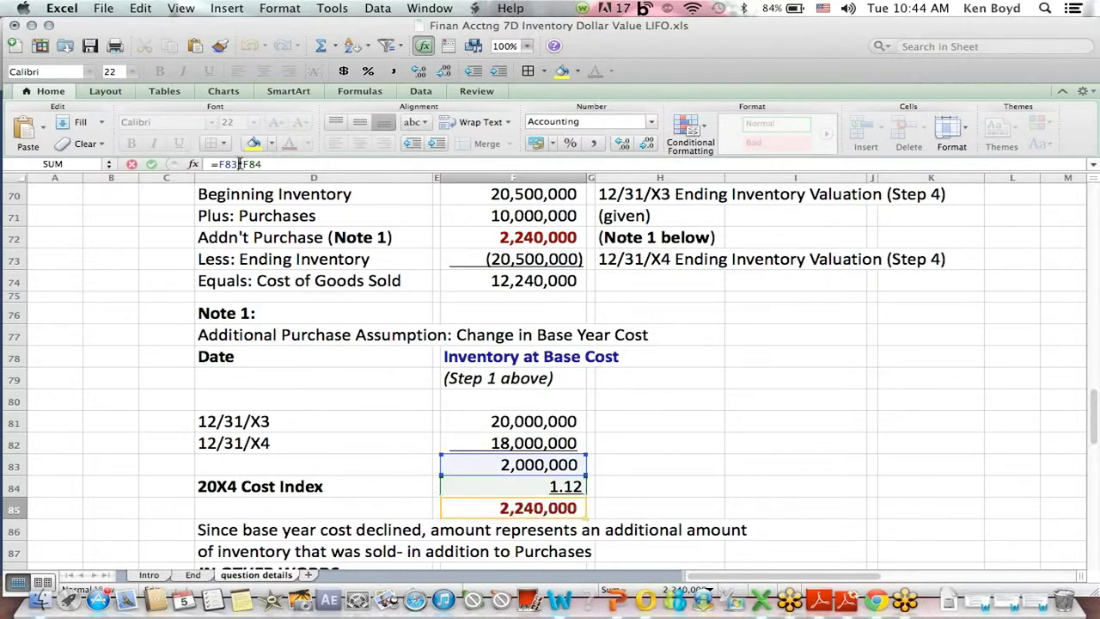
key(Return)
key(Return)
key(Return)
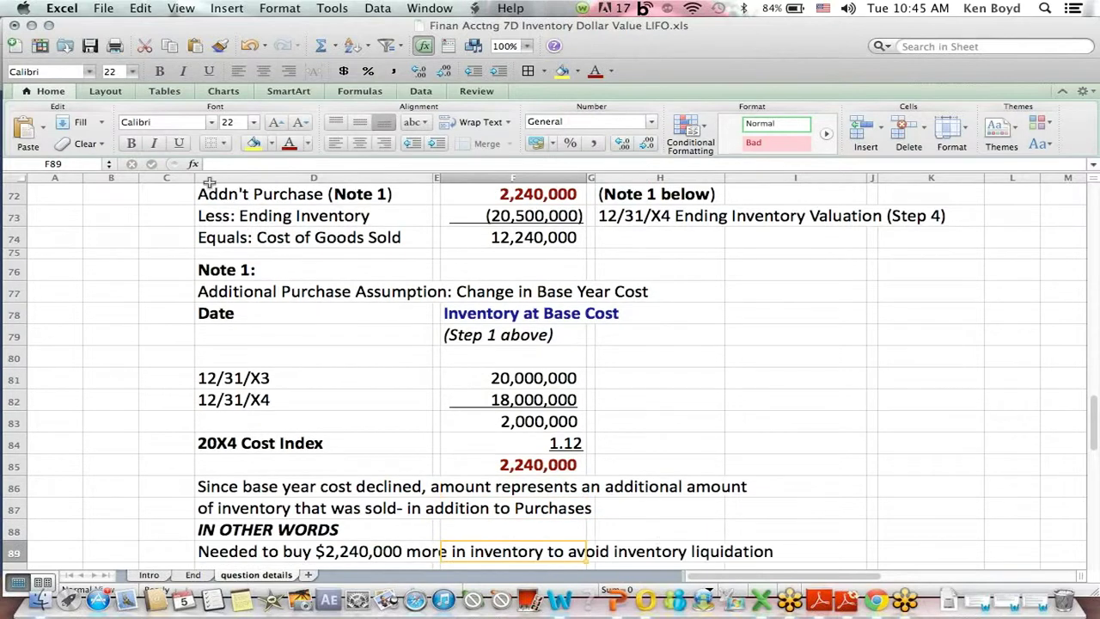
drag(238, 378, 531, 402)
click(472, 421)
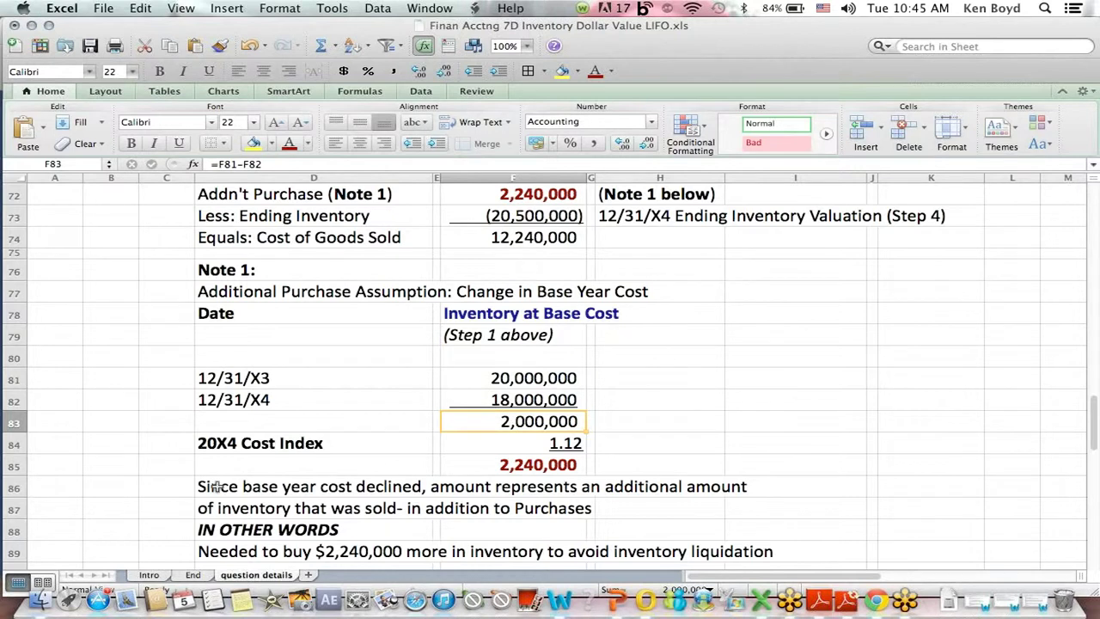
drag(209, 478, 781, 504)
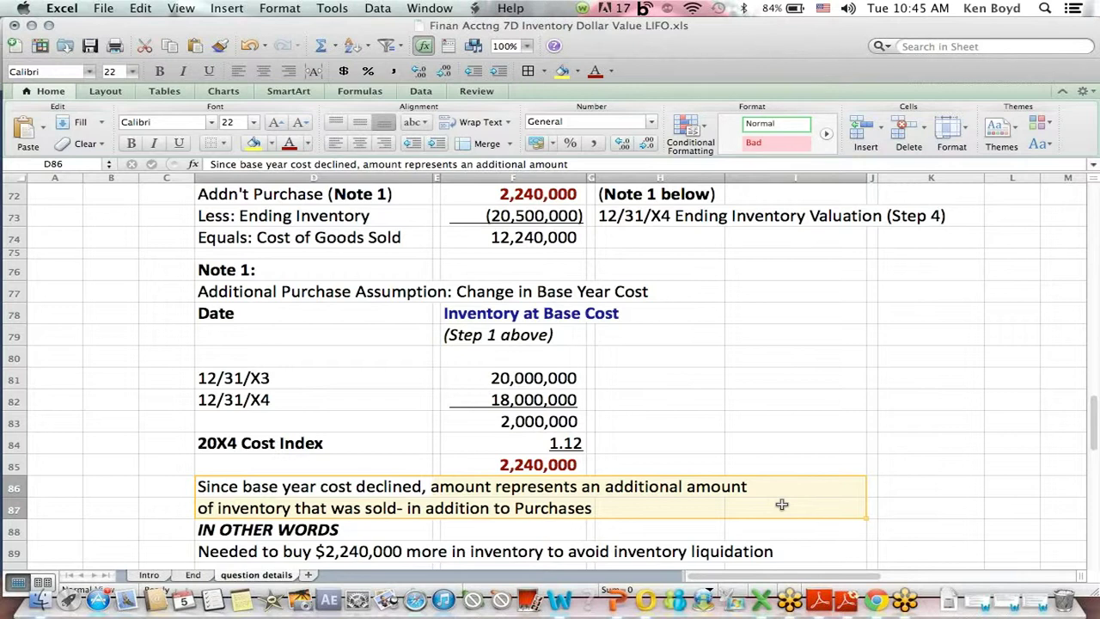
click(701, 427)
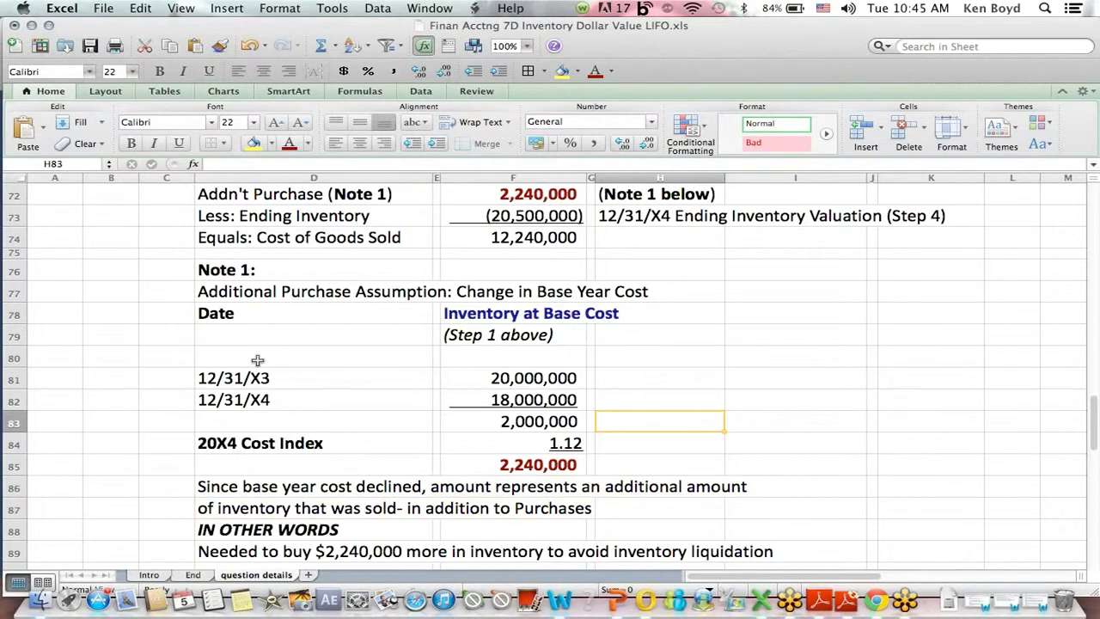
drag(221, 378, 561, 395)
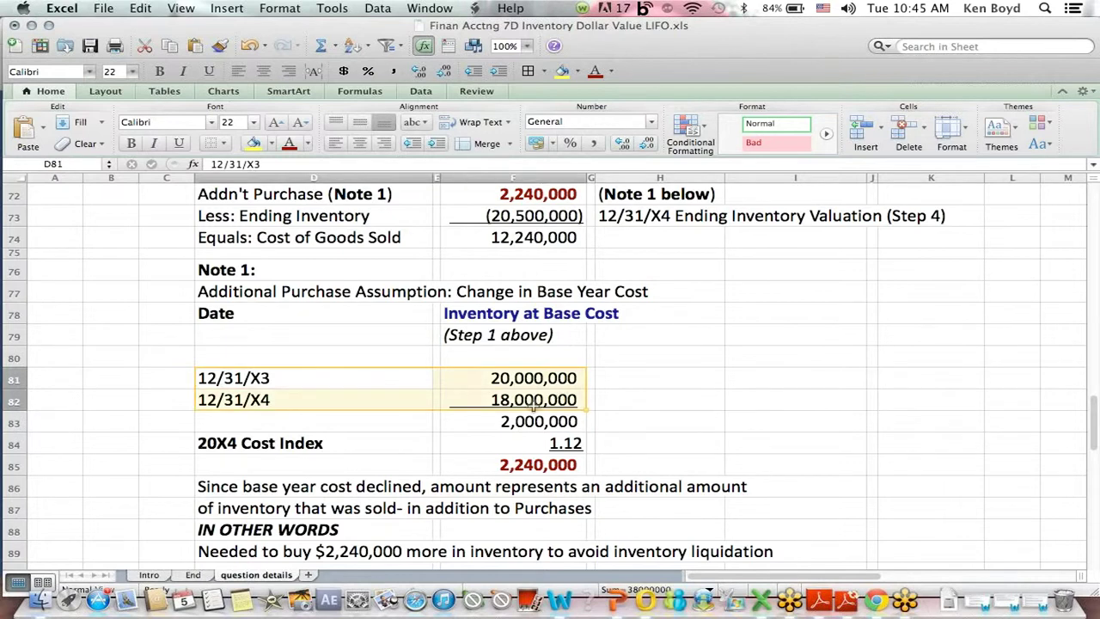
drag(455, 416, 703, 417)
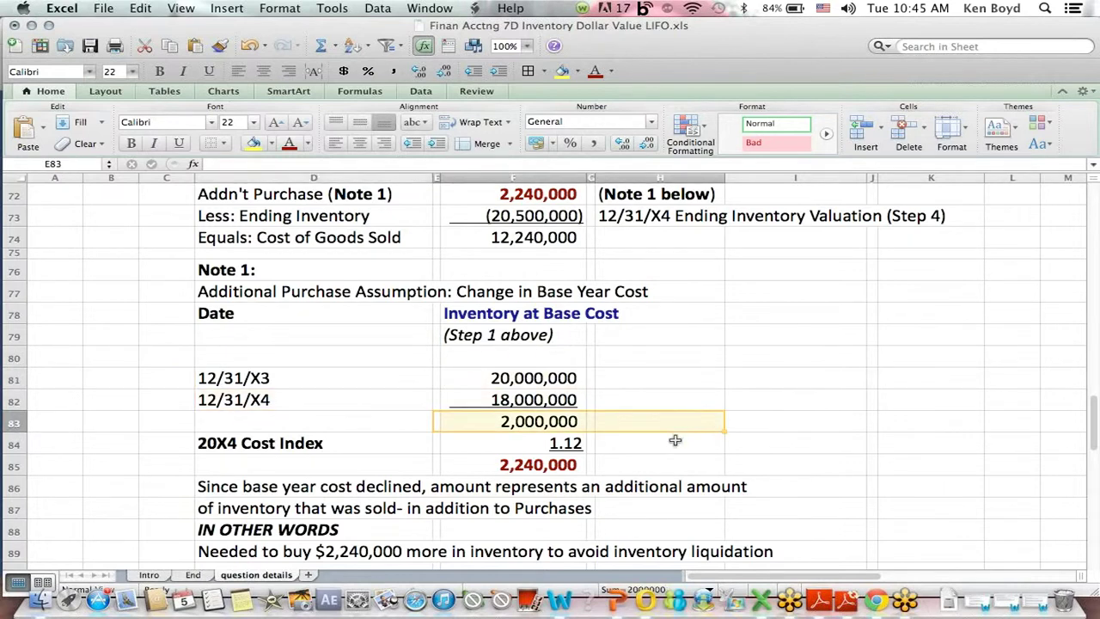
click(512, 569)
key(Return)
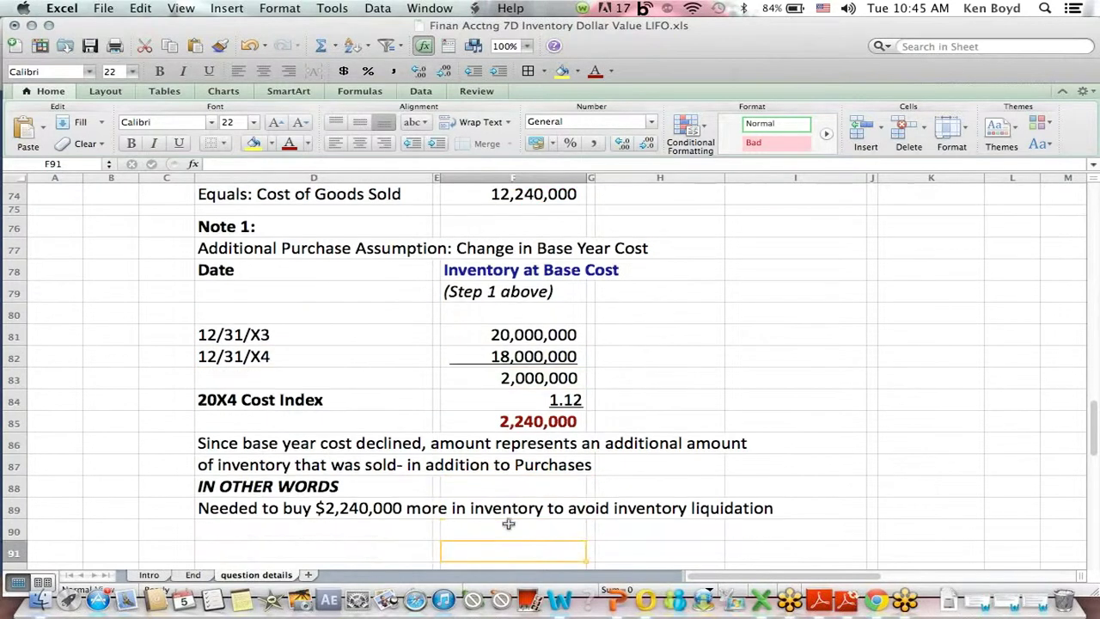
drag(217, 488, 761, 507)
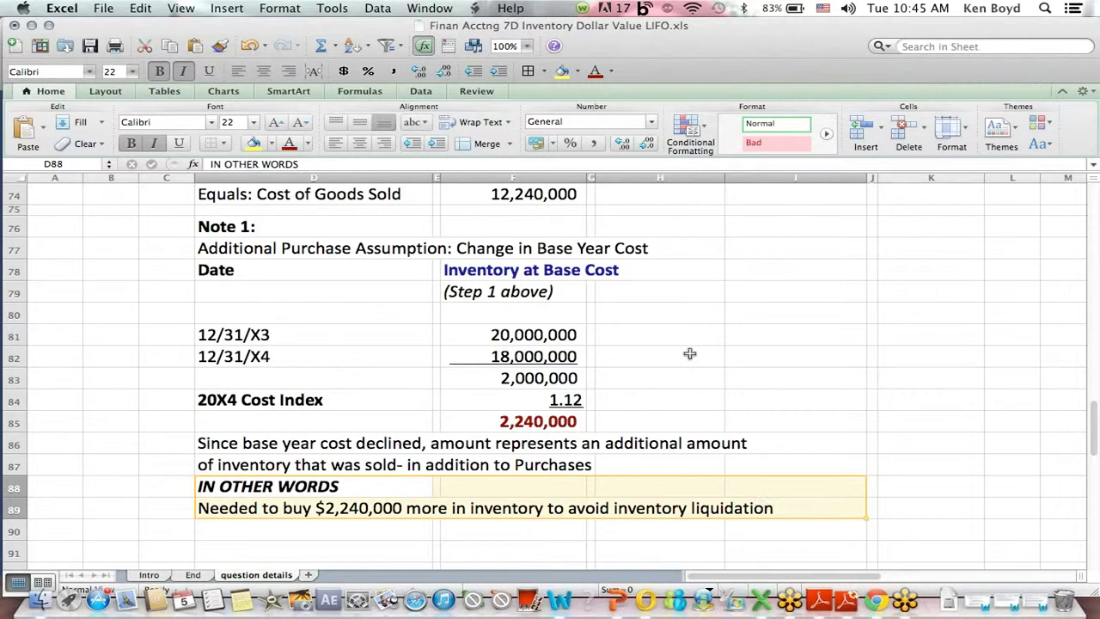
drag(528, 337, 529, 350)
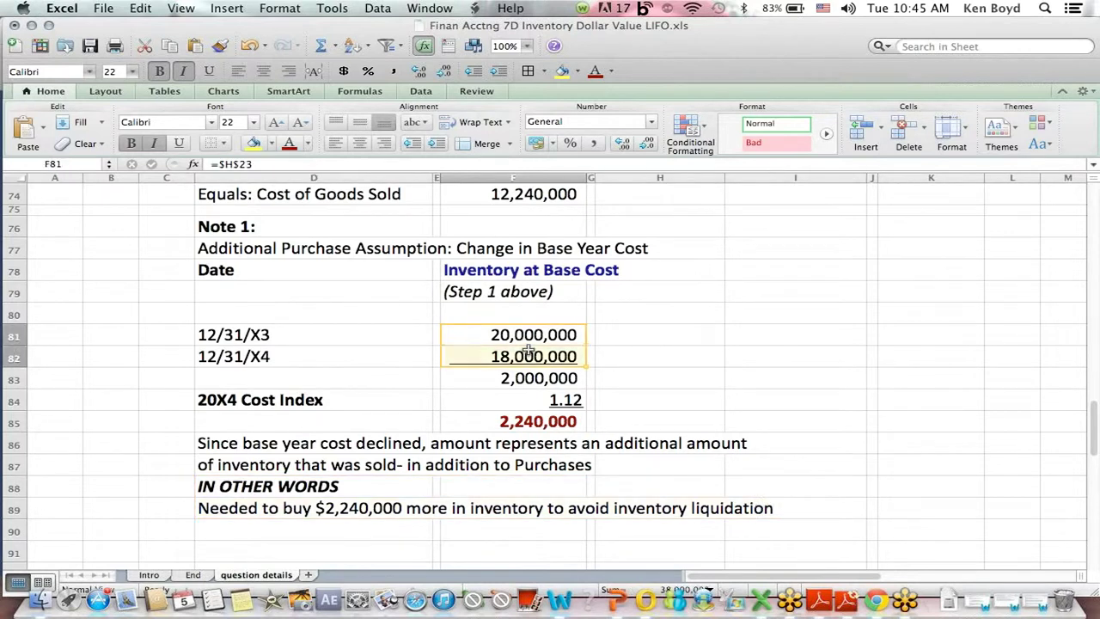
click(512, 379)
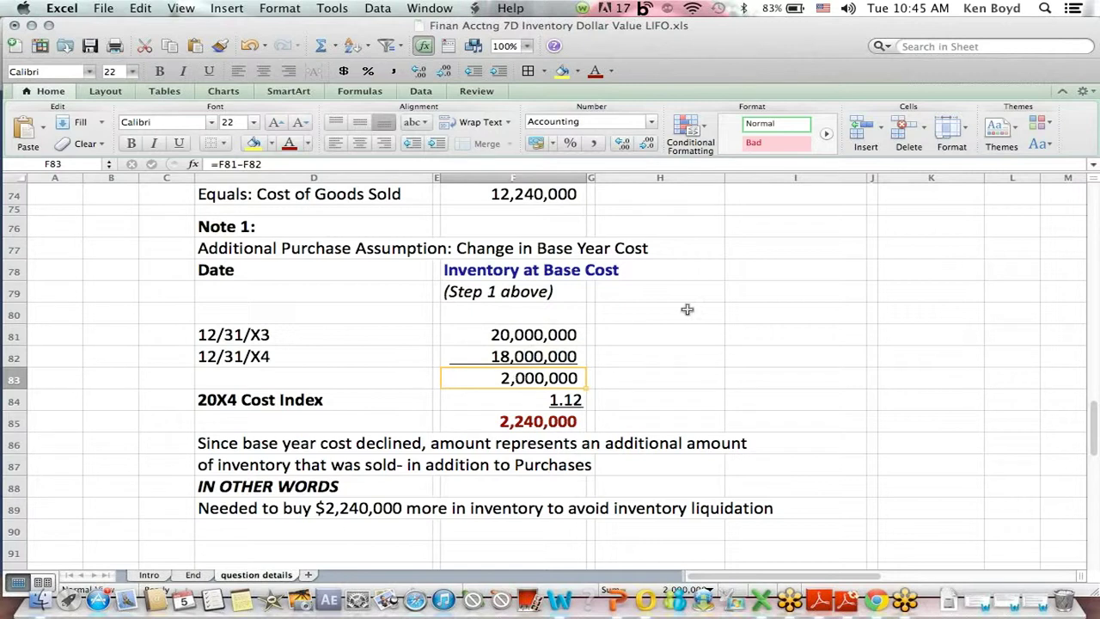
key(Up)
key(Up)
key(Up)
key(Up)
key(Up)
key(Up)
key(Up)
key(Up)
key(Up)
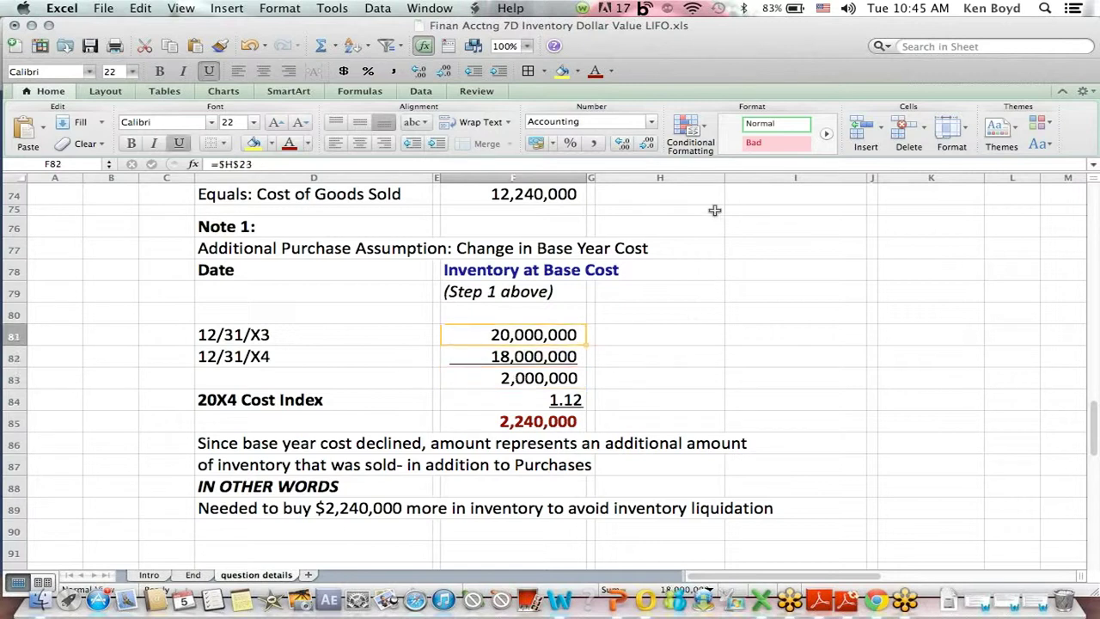
key(Up)
key(Up)
key(Up)
key(Up)
key(Up)
key(Up)
key(Up)
key(Up)
key(Up)
key(Up)
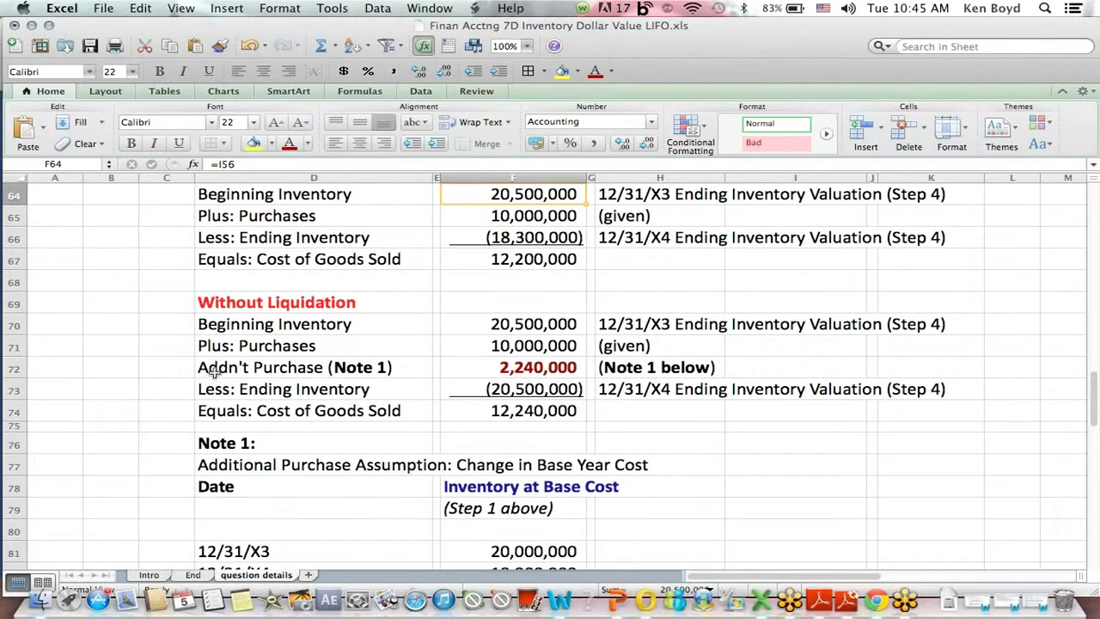
drag(214, 369, 703, 368)
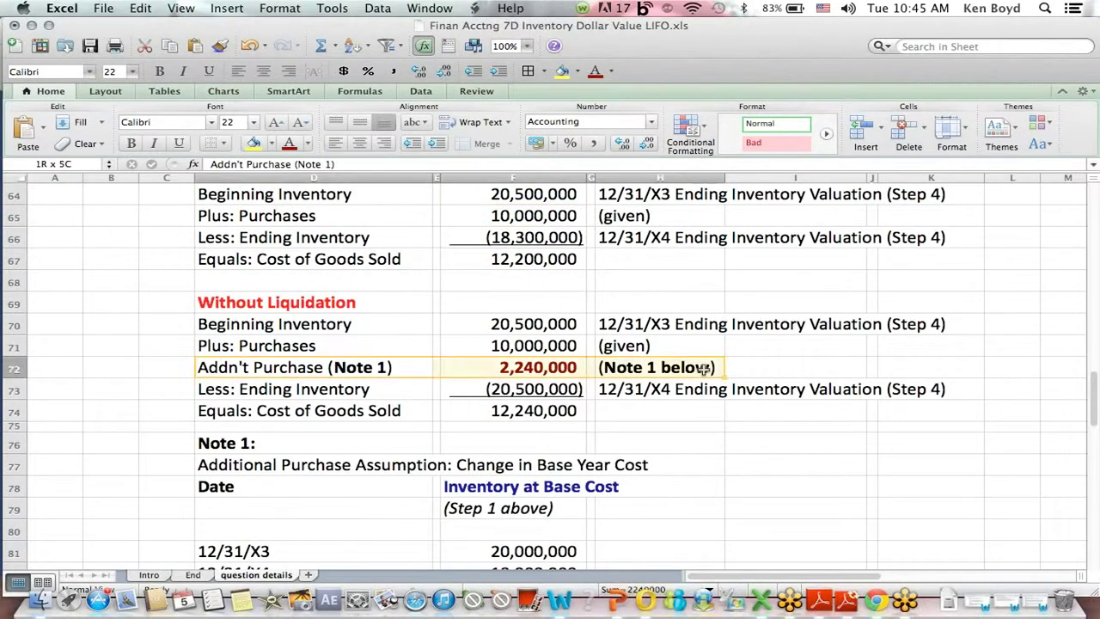
click(558, 411)
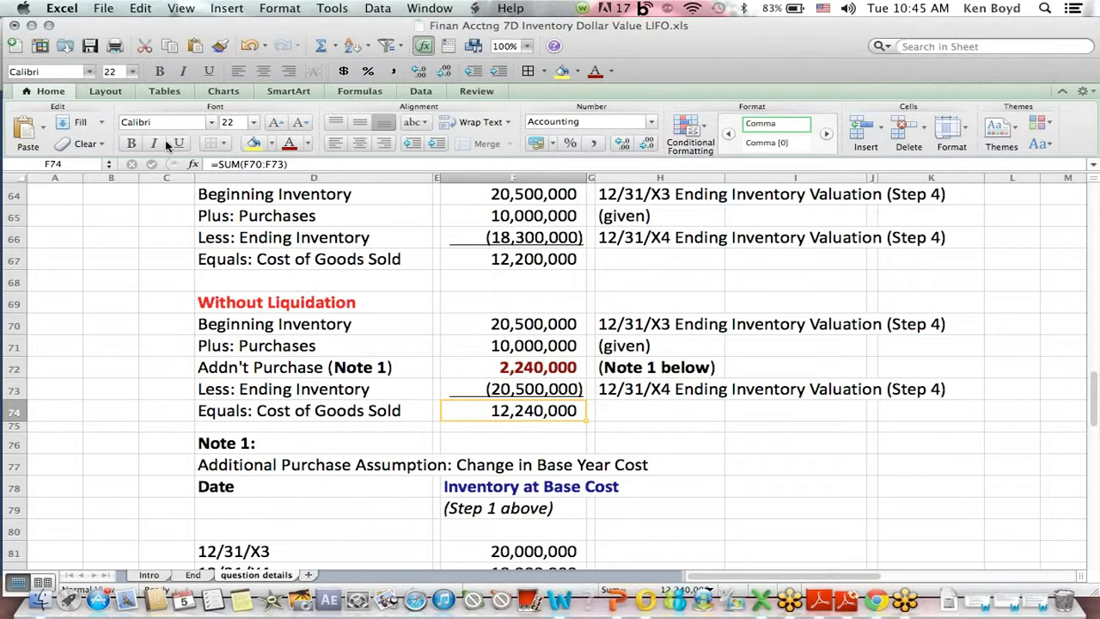
click(255, 164)
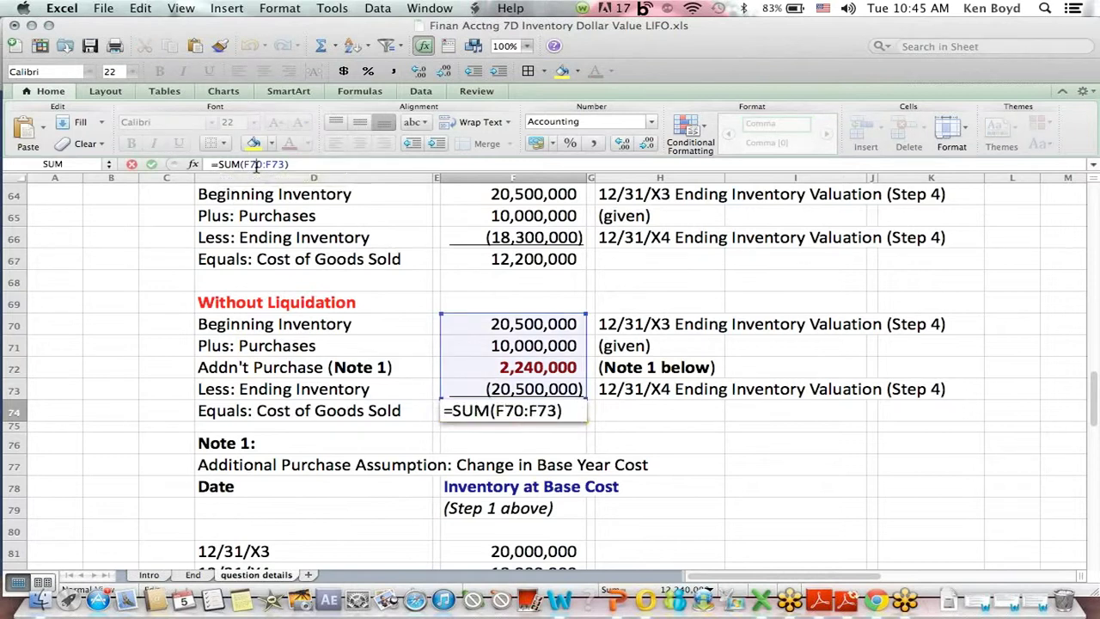
key(Return)
click(559, 412)
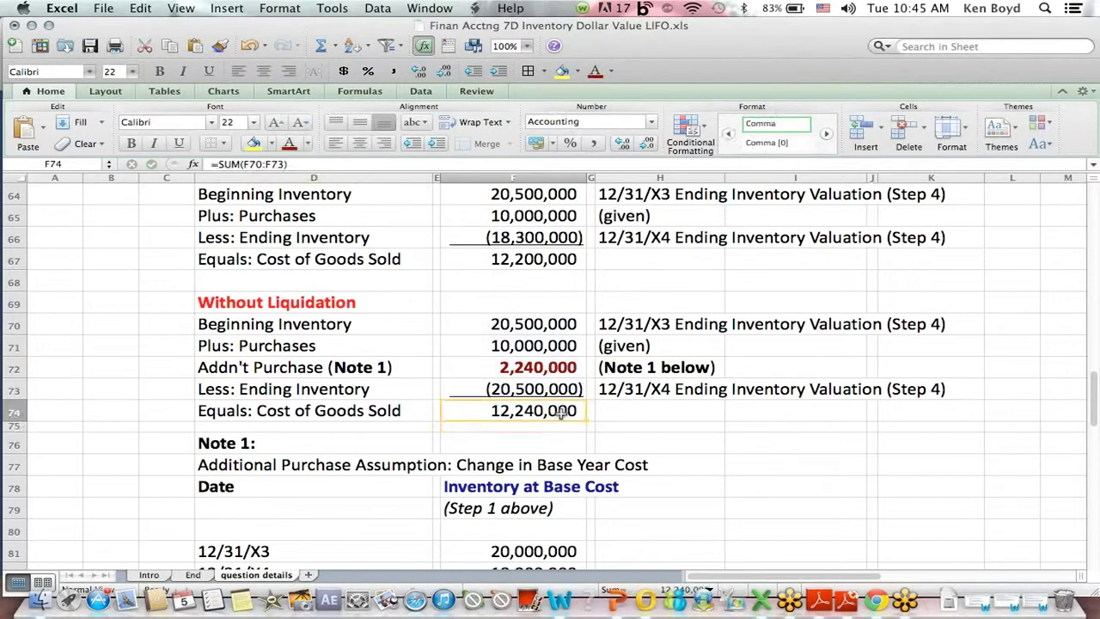
click(209, 302)
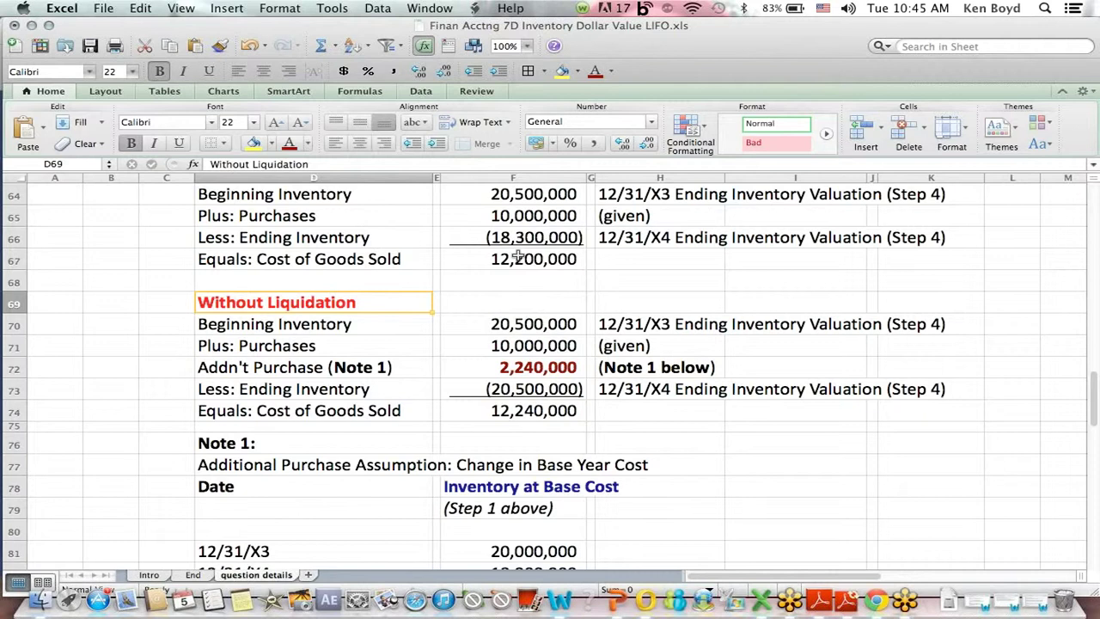
drag(518, 256, 233, 255)
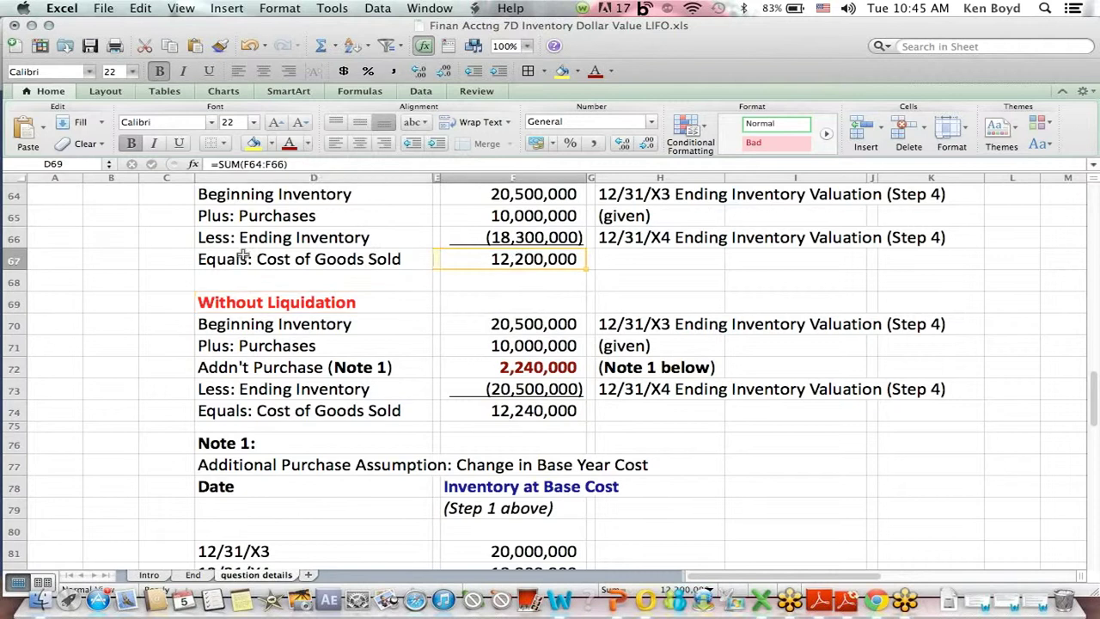
click(1034, 248)
key(Up)
key(Up)
key(Up)
key(Up)
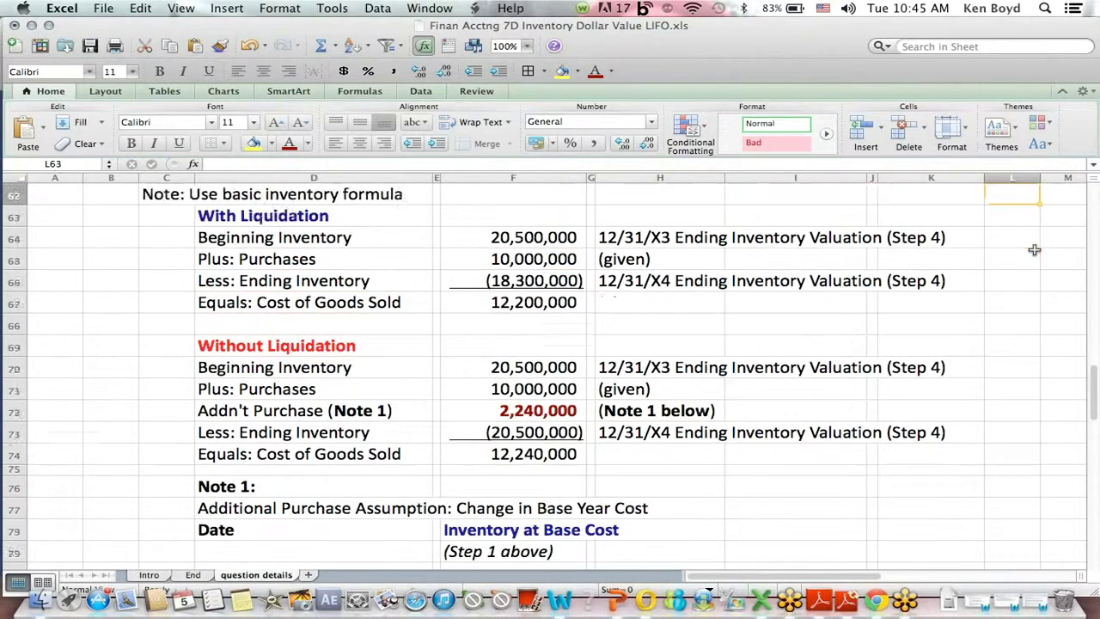
key(Up)
key(Up)
key(Up)
key(Up)
key(Up)
- Highlight the given current cost and index table and the Step 1 base cost calculation
key(Up)
key(Up)
key(Up)
key(Up)
key(Up)
key(Up)
key(Up)
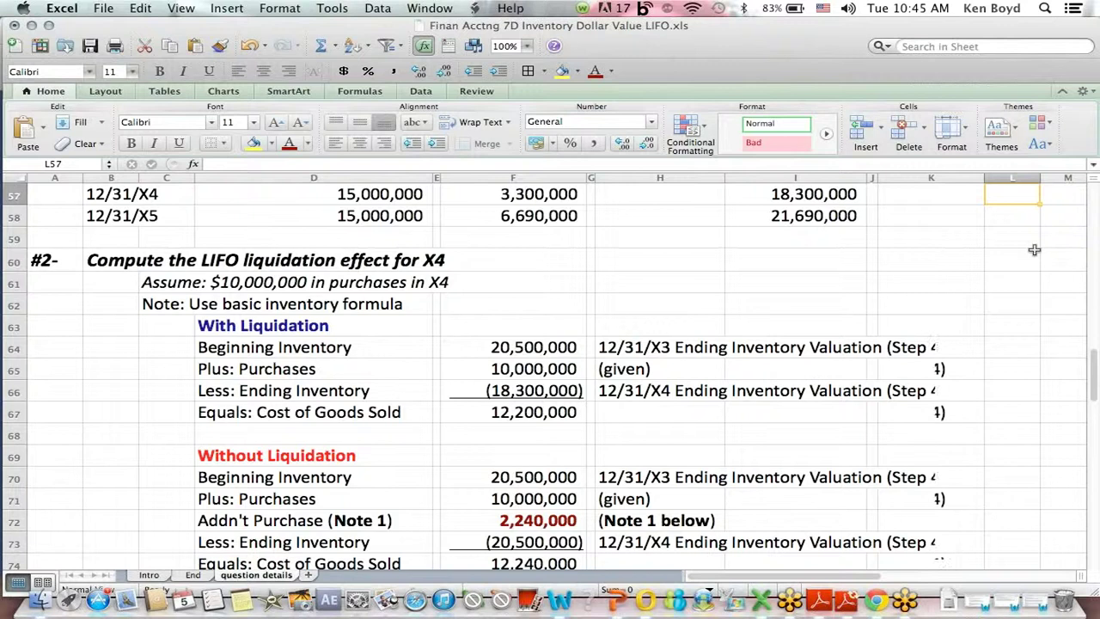
key(Up)
key(Up)
key(Up)
key(Up)
key(Up)
key(Up)
key(Up)
key(Up)
key(Up)
key(Up)
key(Up)
key(Up)
key(Up)
key(Up)
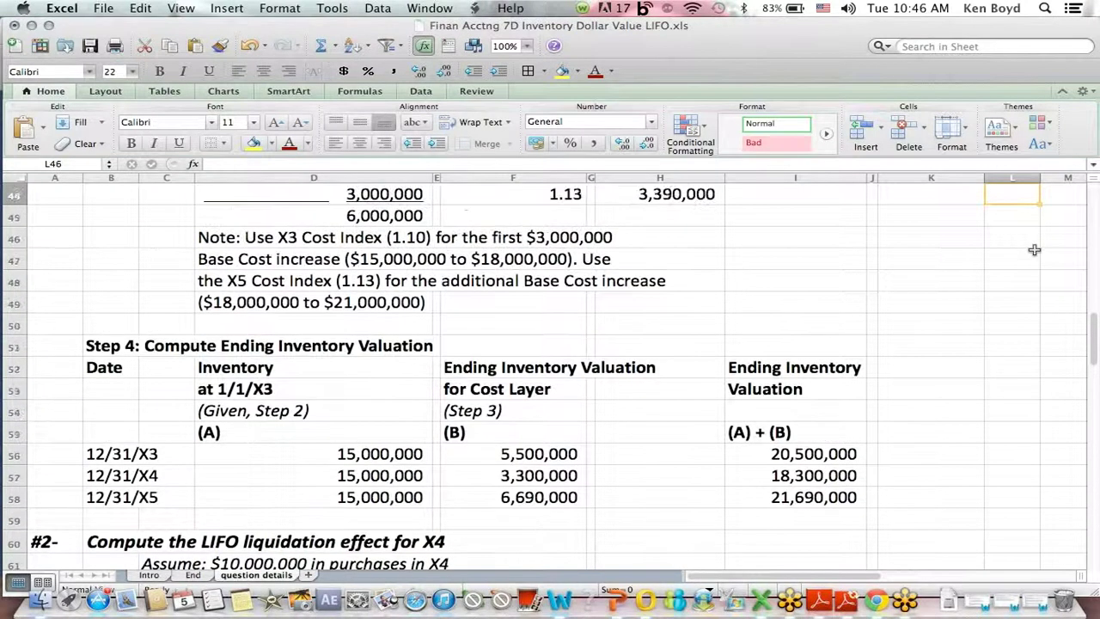
key(Up)
key(Up)
key(Up)
key(Up)
key(Up)
key(Up)
key(Up)
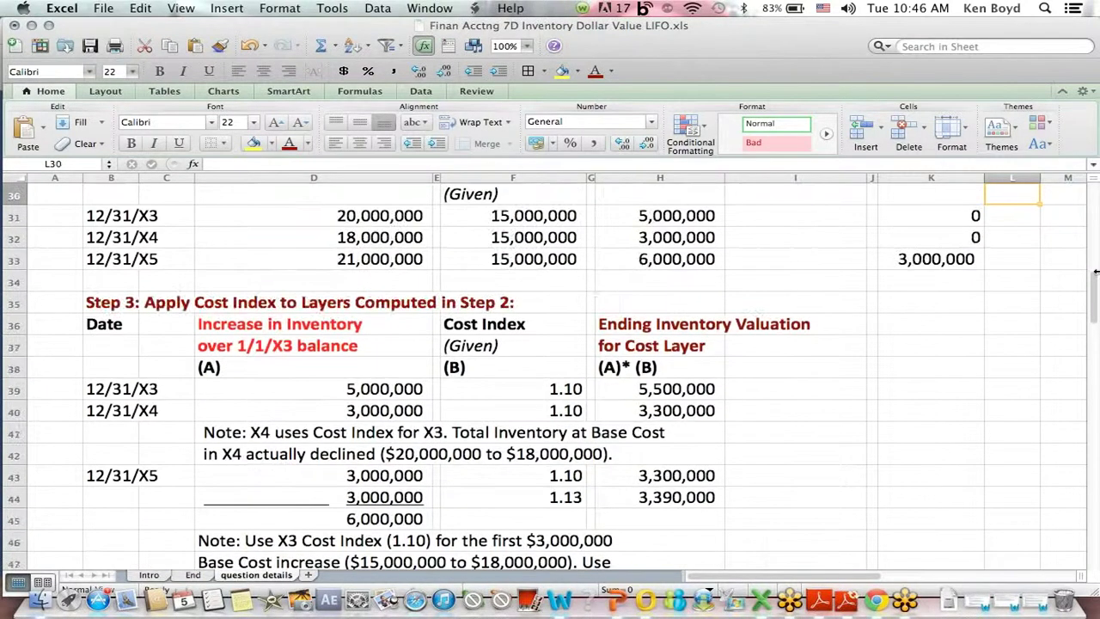
drag(1095, 277, 1096, 212)
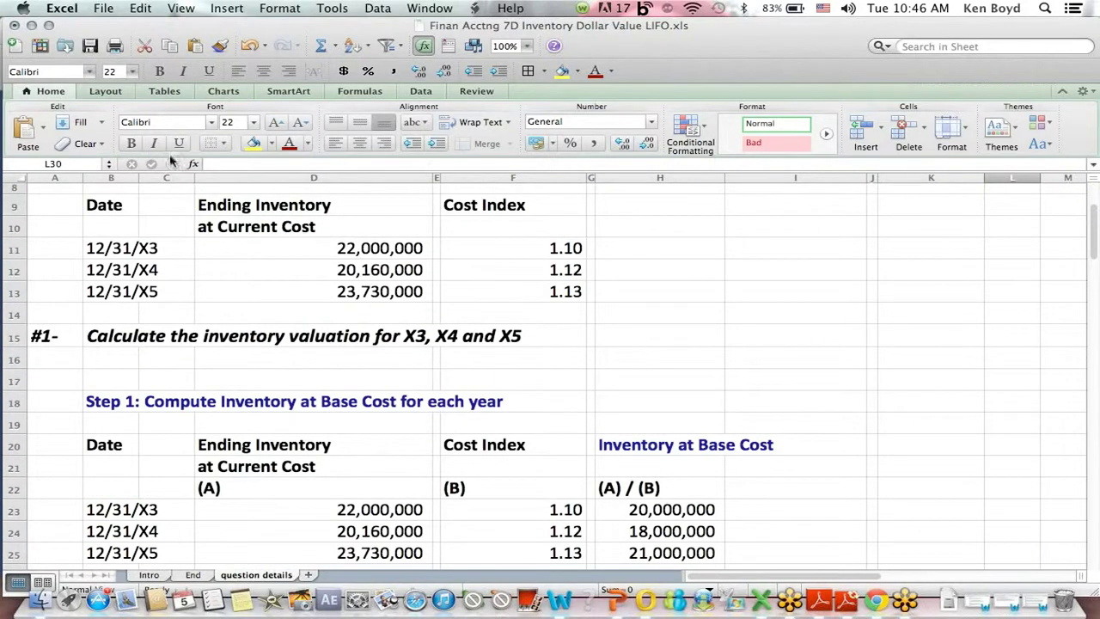
drag(138, 199, 532, 296)
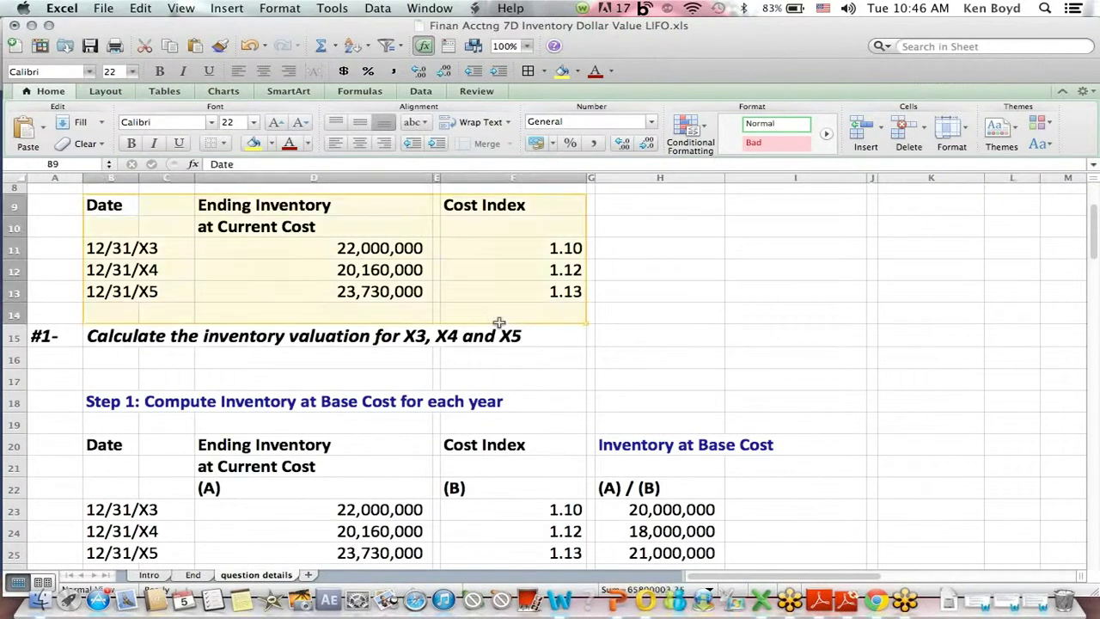
drag(504, 407, 722, 559)
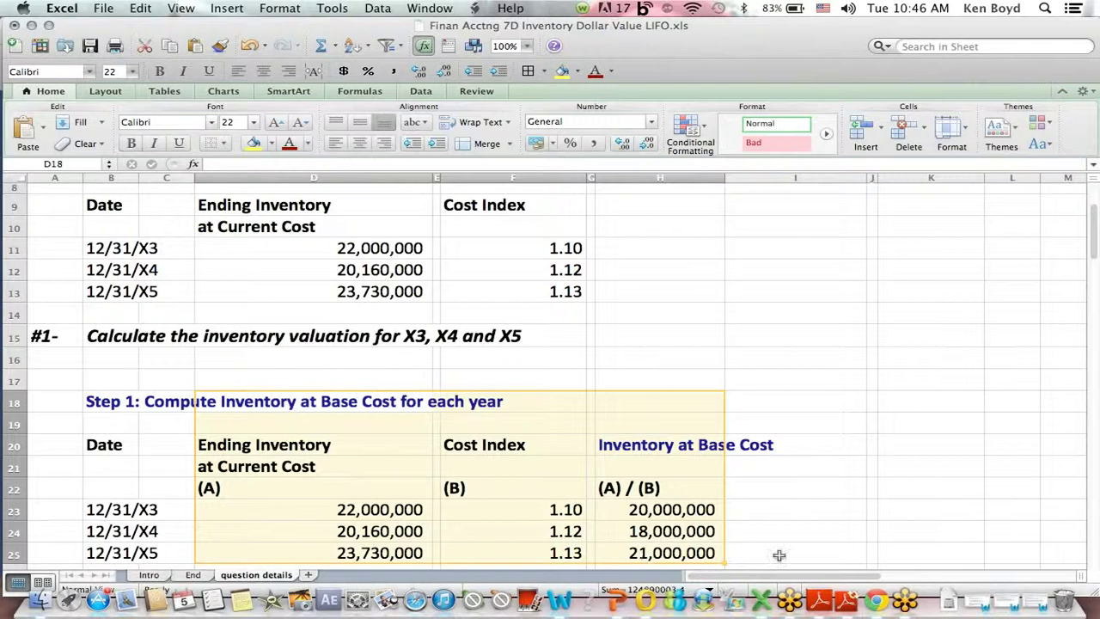
click(805, 554)
- Highlight the Step 2 increase-over-base calculation, then the Step 3 Cost Index and cost layer columns
key(Down)
key(Down)
key(Down)
key(Down)
key(Down)
key(Down)
key(Down)
key(Down)
key(Down)
key(Down)
key(Down)
key(Down)
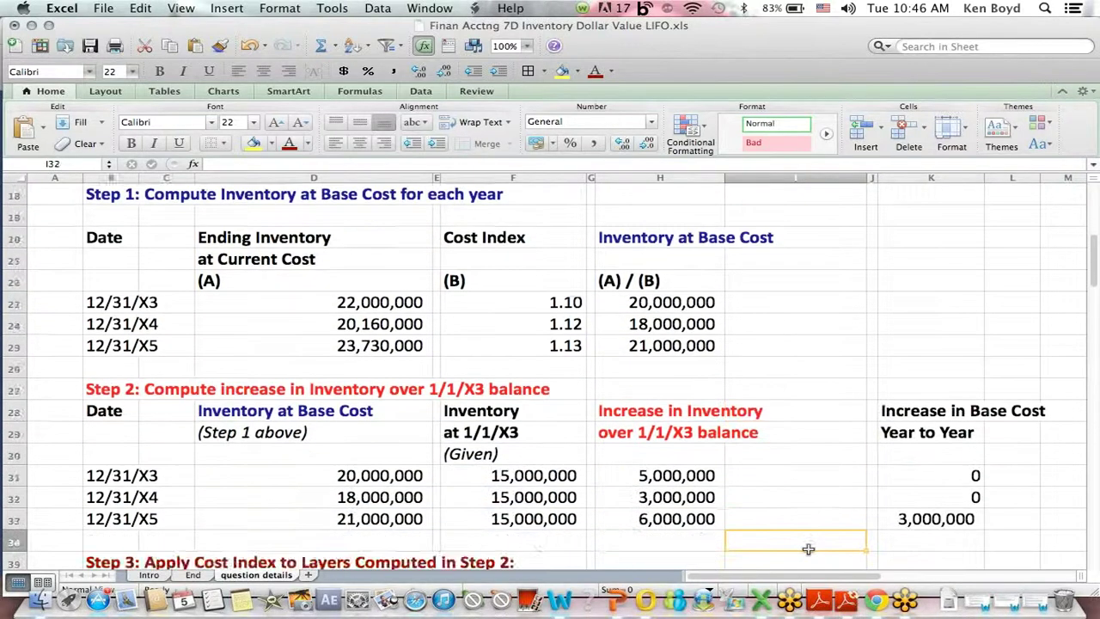
drag(368, 345, 711, 440)
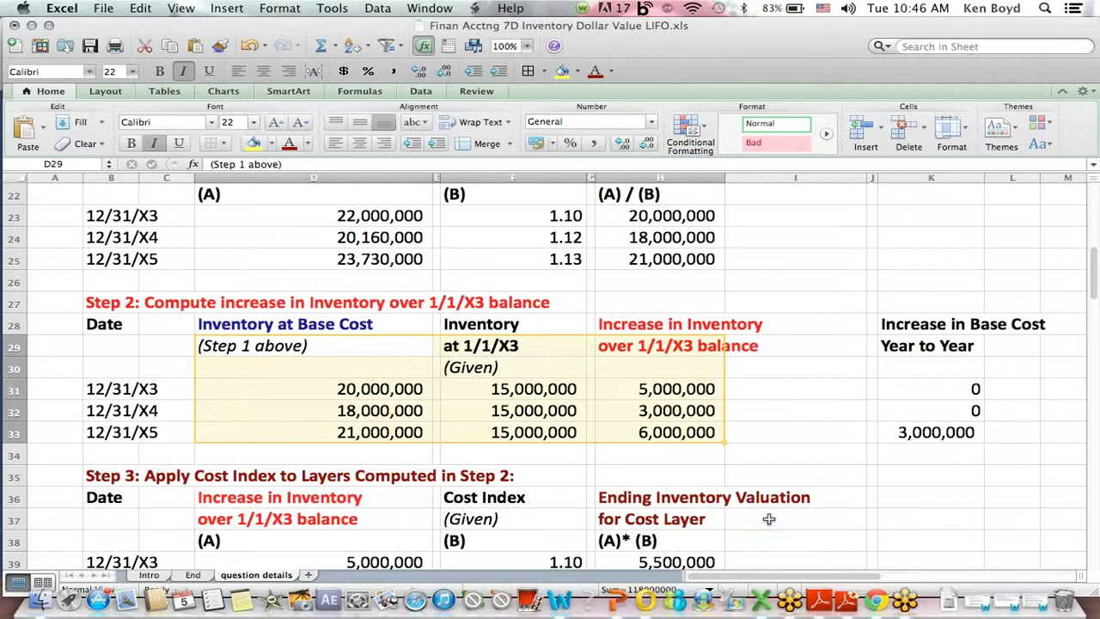
click(769, 519)
scroll(769, 519, down, 4)
click(769, 519)
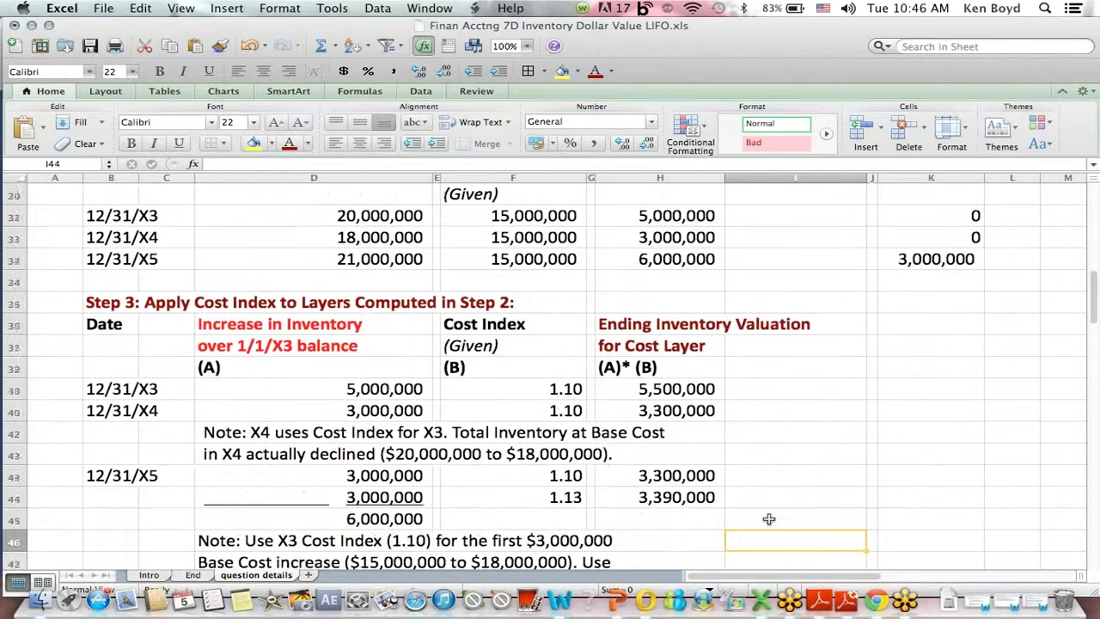
drag(494, 302, 506, 478)
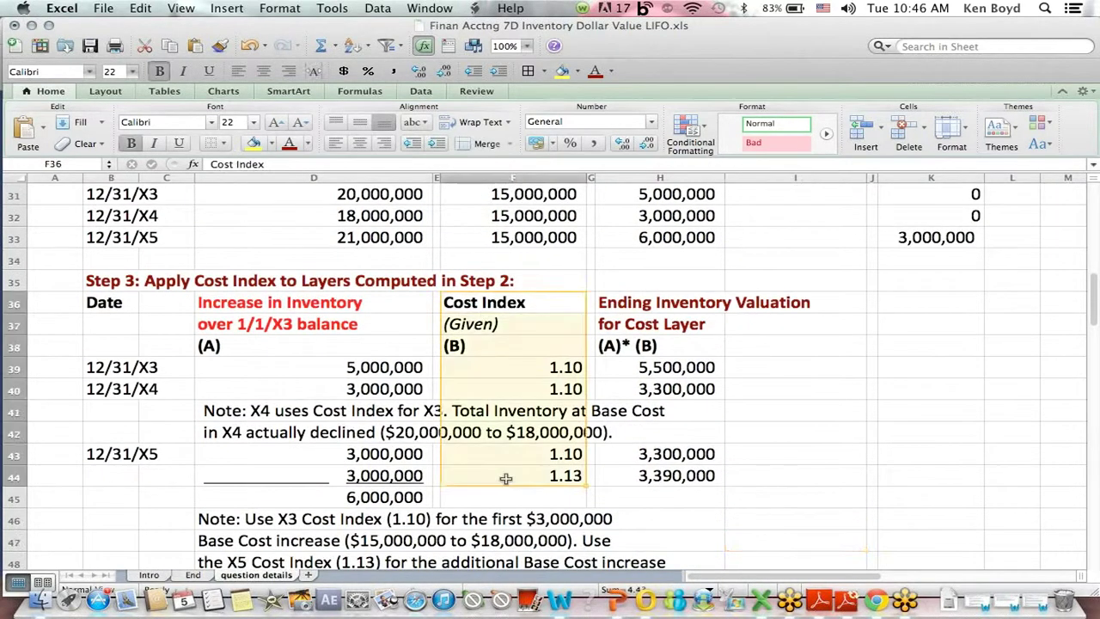
drag(614, 299, 810, 509)
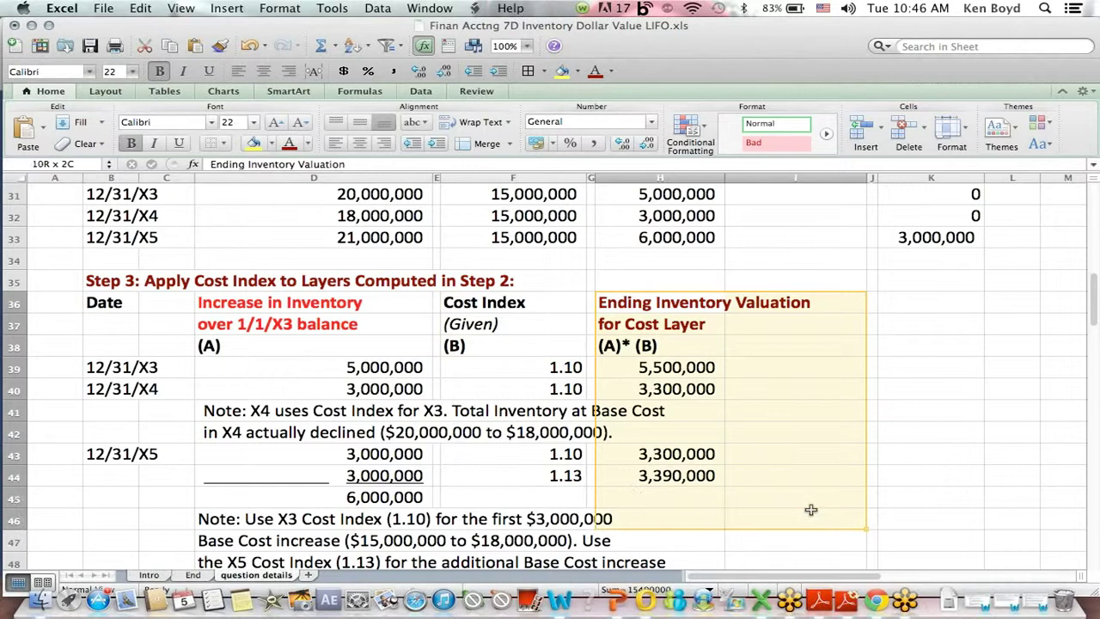
click(810, 510)
- Highlight the Step 4 cost layer values and the ending inventory valuation totals
key(Return)
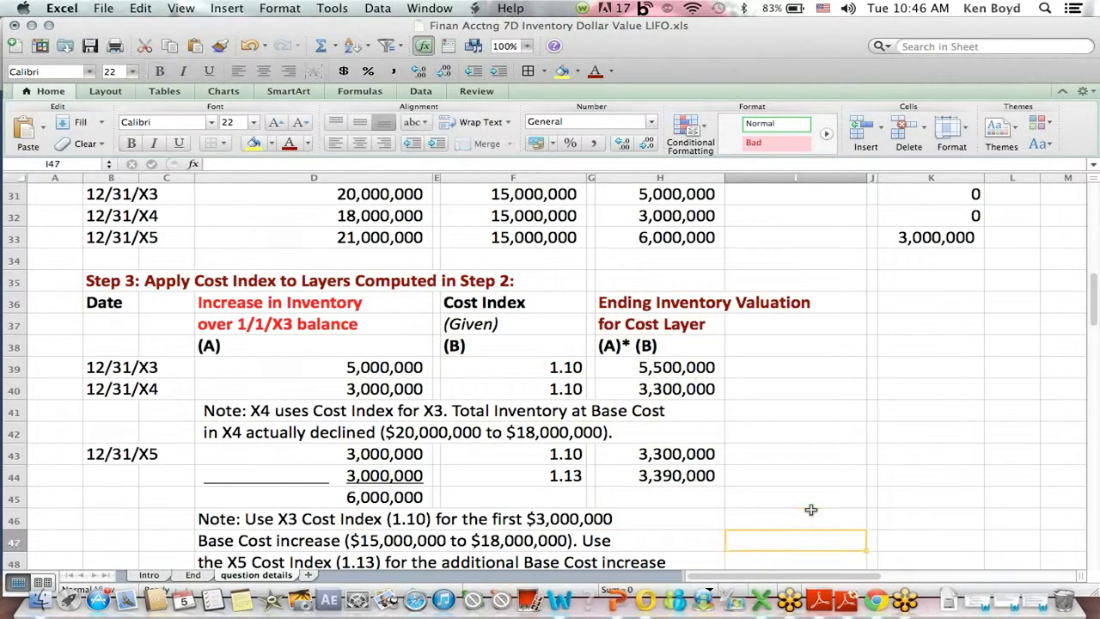
key(Return)
key(Return)
key(Return)
key(Return)
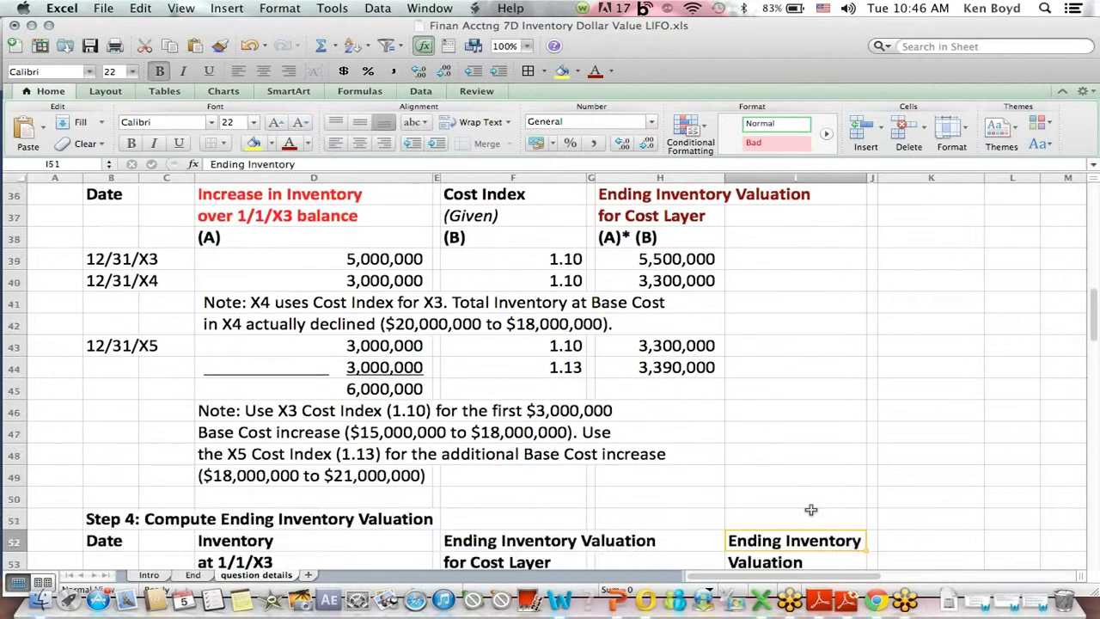
key(Return)
key(Return)
key(Return)
key(Return)
key(Return)
key(Return)
key(Return)
key(Return)
key(Return)
key(Return)
key(Return)
key(Return)
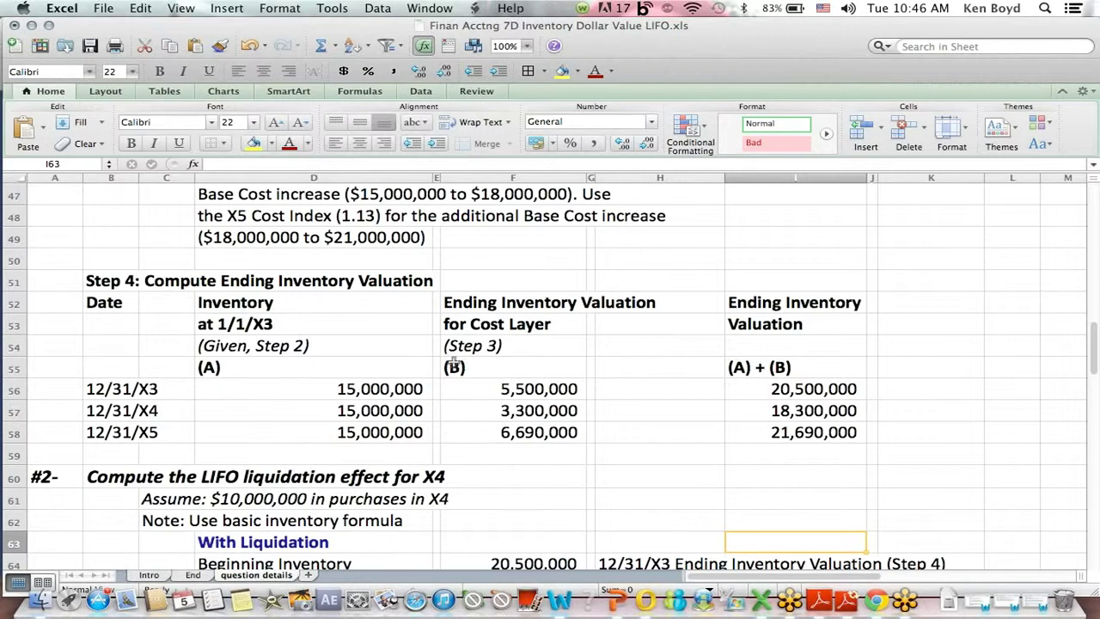
drag(451, 303, 615, 464)
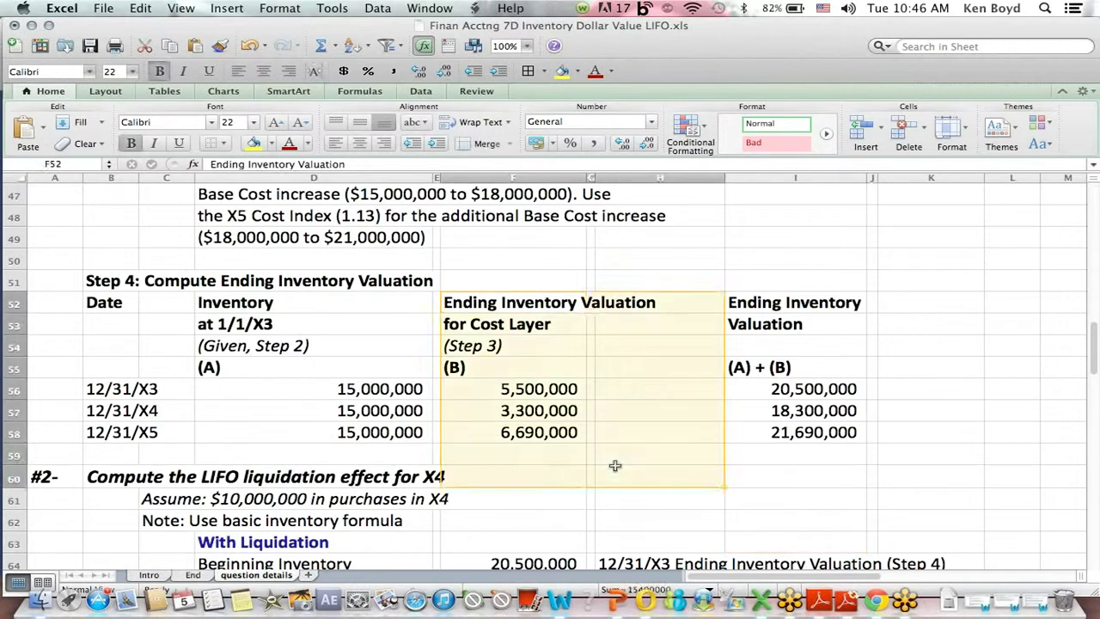
drag(792, 298, 834, 444)
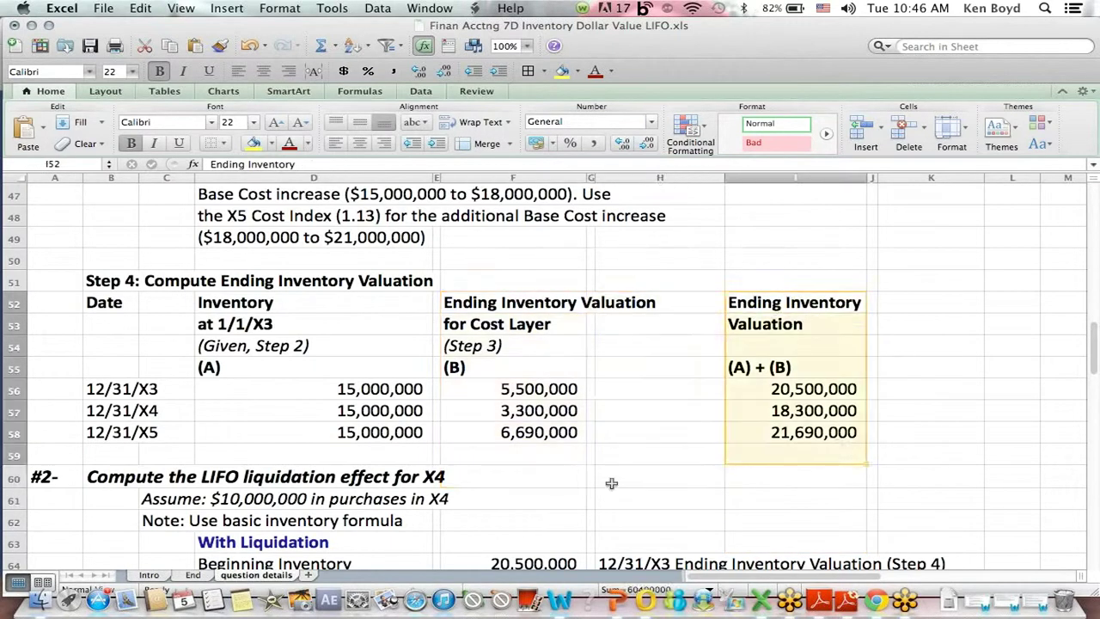
- Select the With Liquidation figures, highlight the X4 liquidation comparison, then bring Chrome forward
click(575, 478)
key(Return)
key(Return)
key(Return)
key(Return)
key(Return)
key(Return)
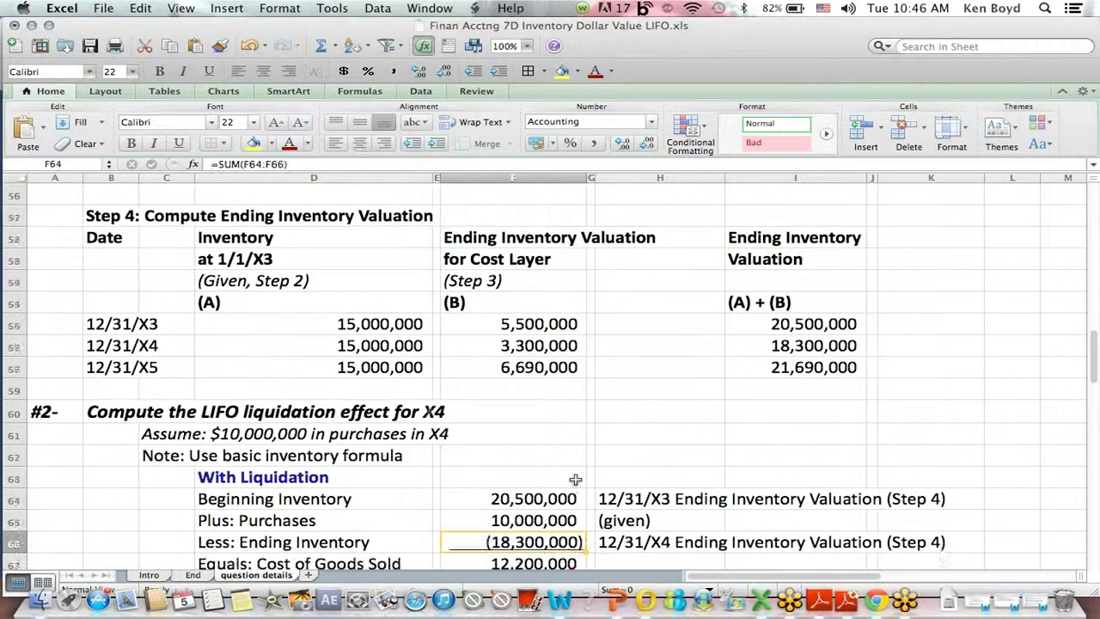
scroll(576, 479, down, 3)
drag(126, 274, 749, 522)
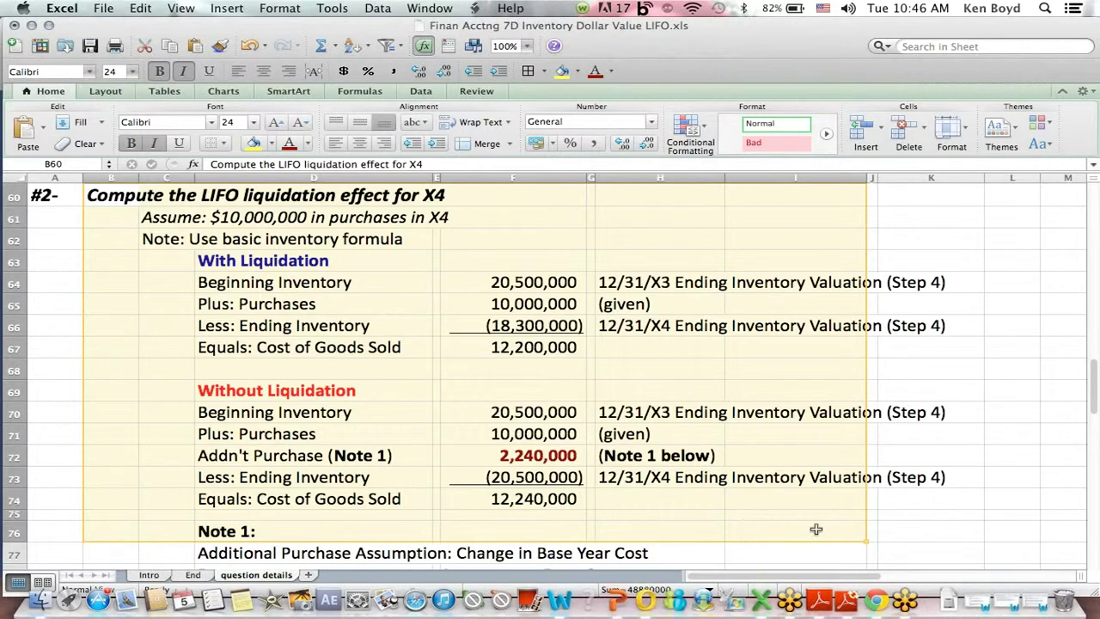
click(874, 601)
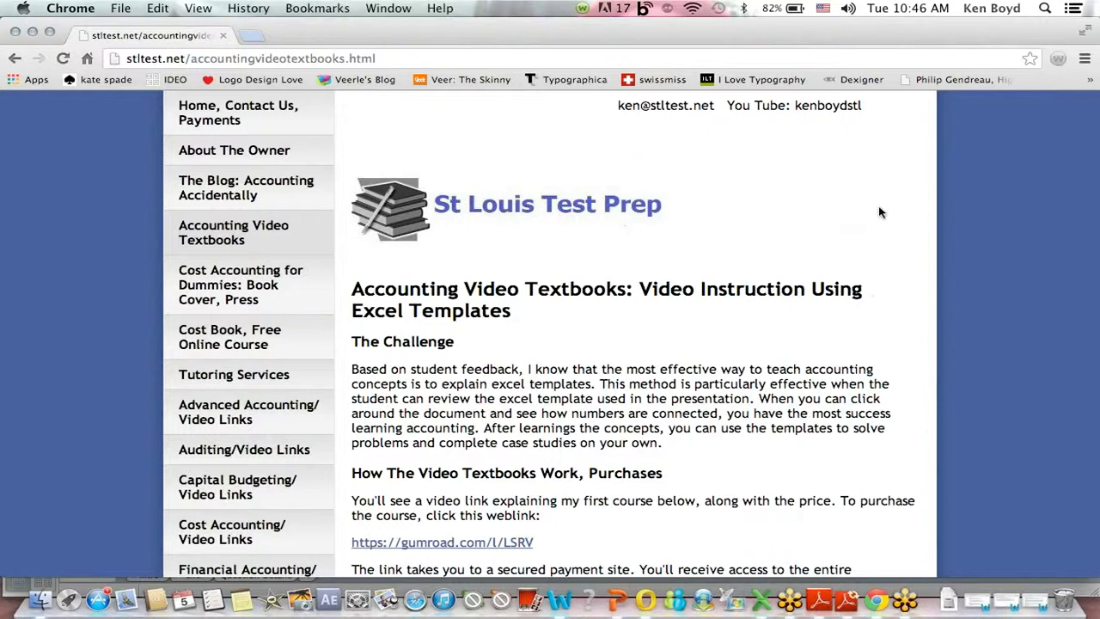
- Scroll the Accounting Video Textbooks page and follow the gumroad.com/l/LSRV purchase link
scroll(879, 212, down, 5)
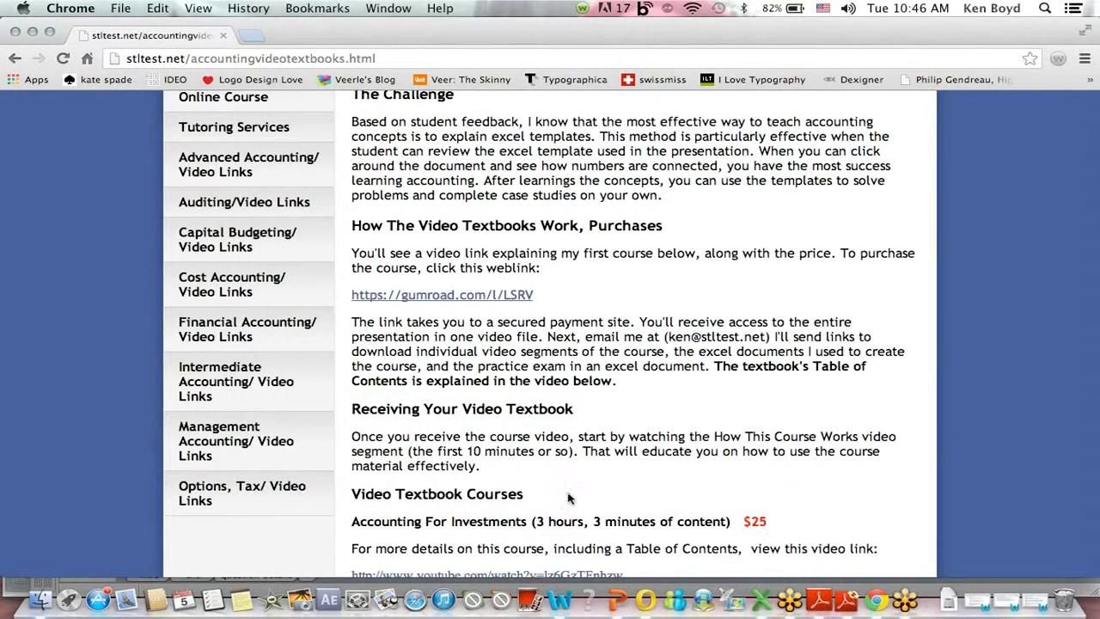
click(414, 295)
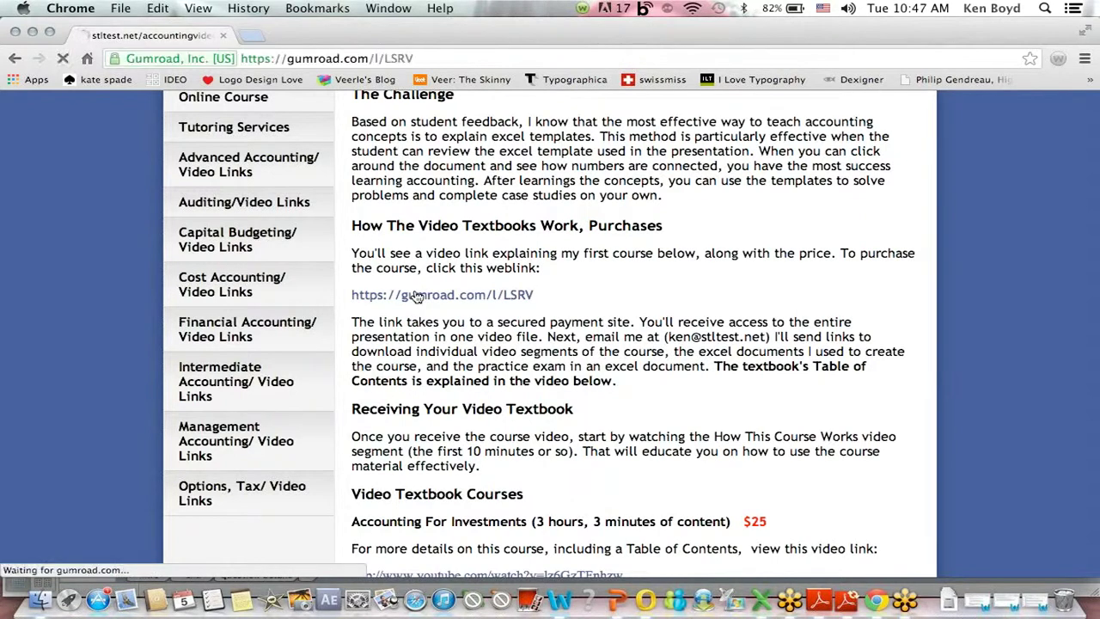